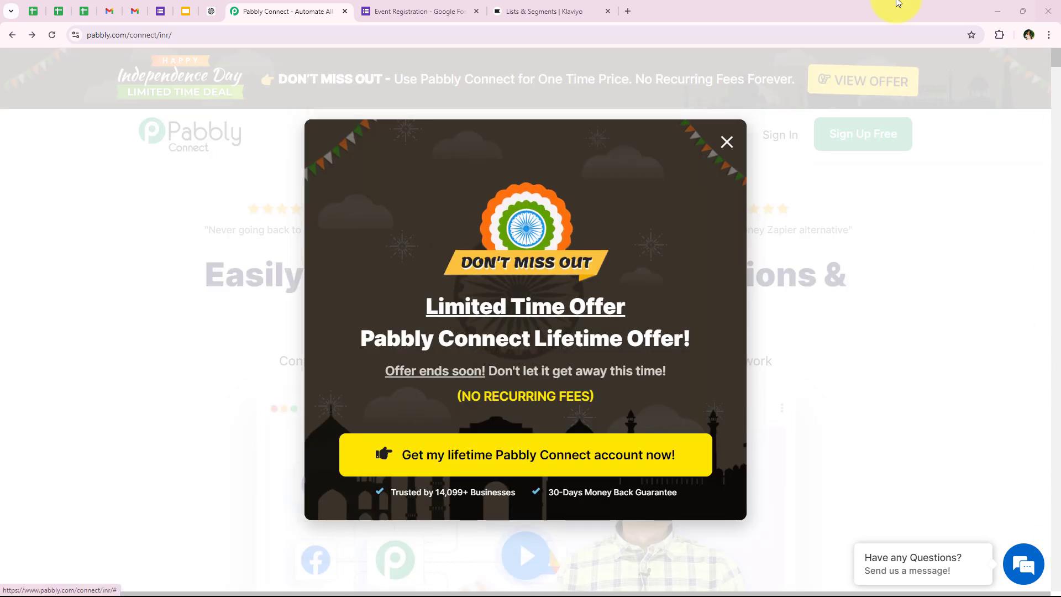
# Look over the Event Registration form and the Klaviyo lists, then return to Pabbly Connect
pyautogui.click(436, 11)
pyautogui.scroll(-4, 284, 391)
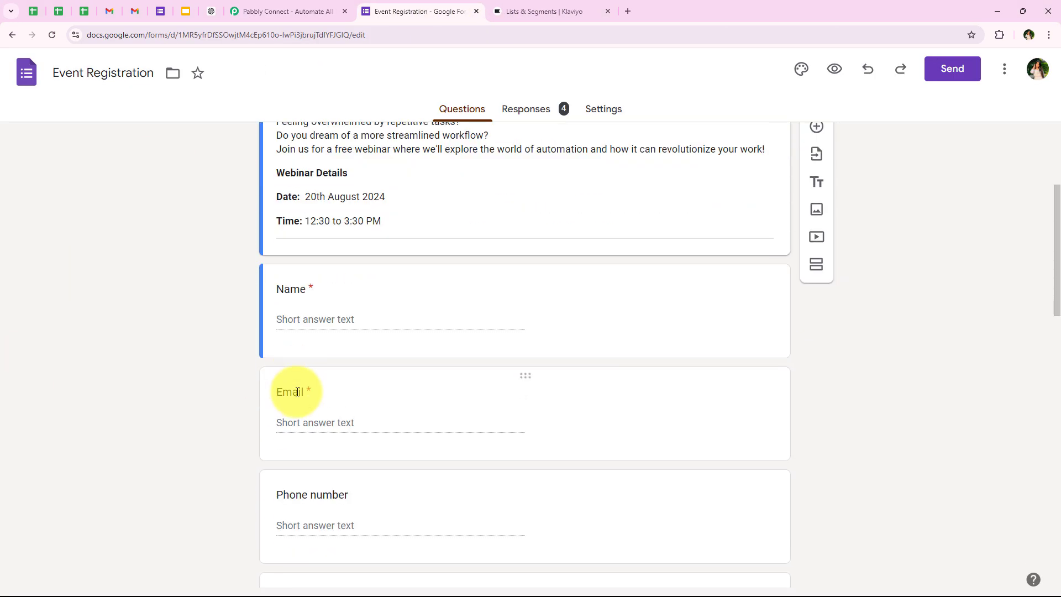
pyautogui.scroll(2, 270, 277)
pyautogui.scroll(-3, 164, 331)
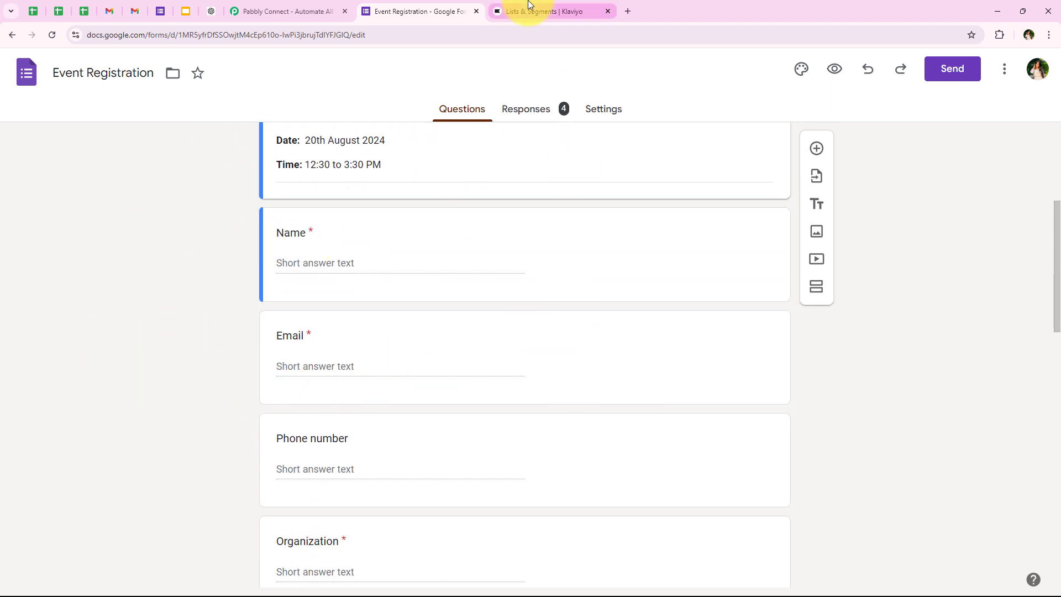
pyautogui.click(530, 10)
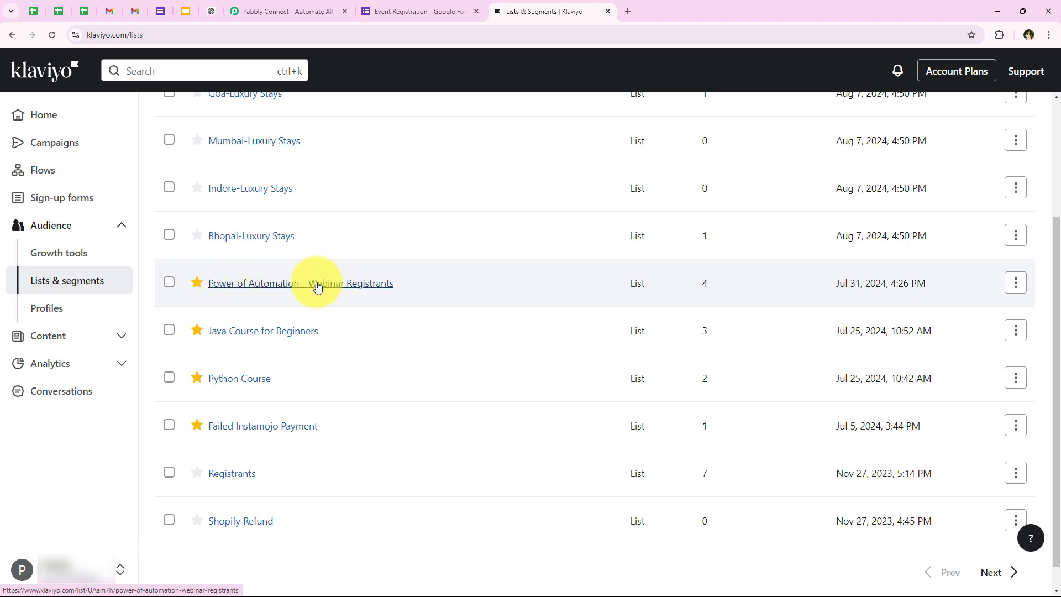
pyautogui.click(296, 7)
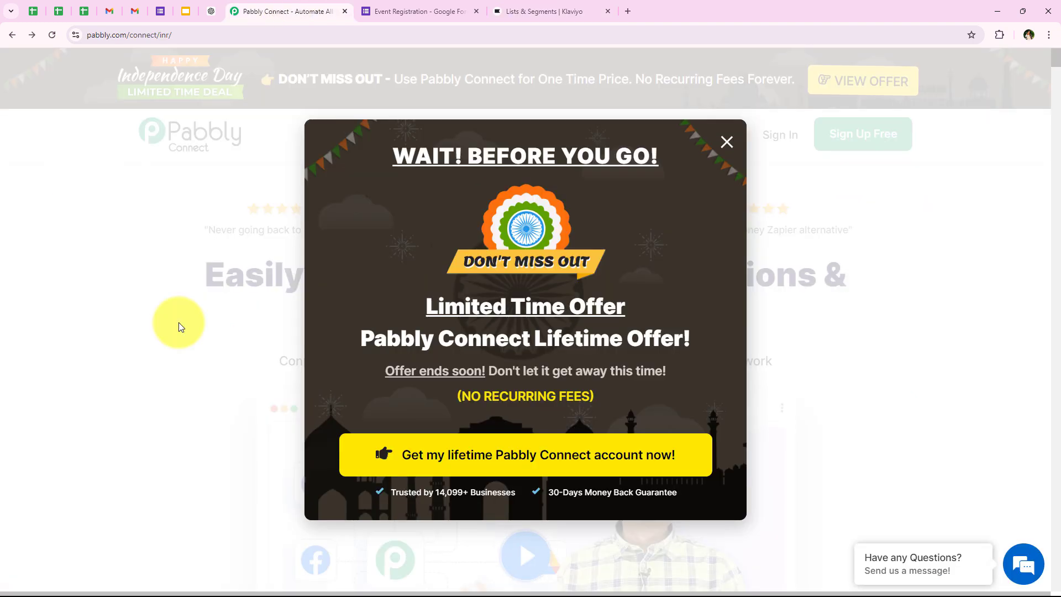
# Dismiss the lifetime-offer popup and sign in to the Pabbly account
pyautogui.click(727, 142)
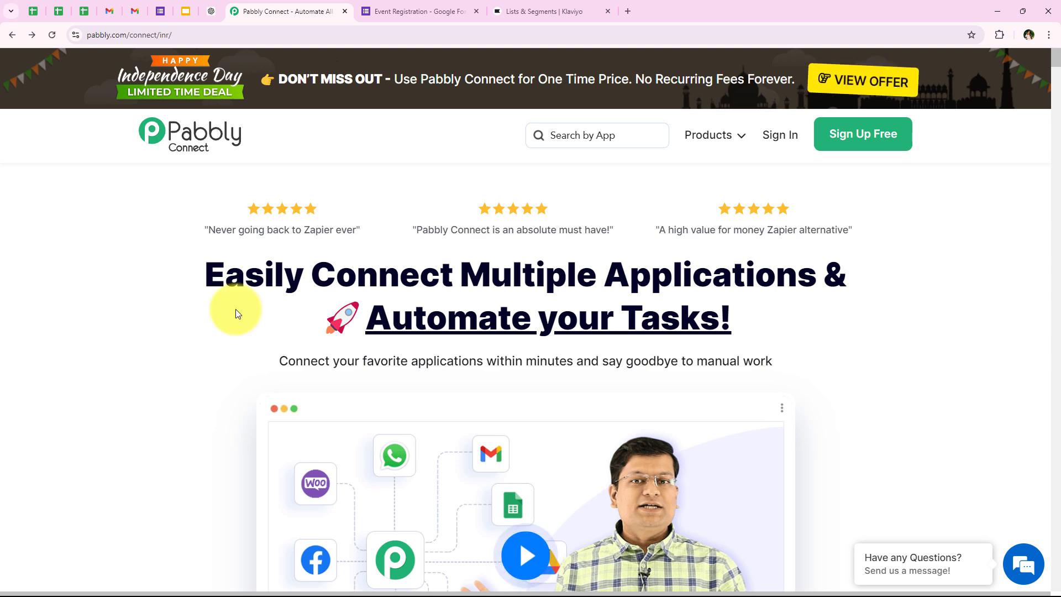
pyautogui.click(185, 35)
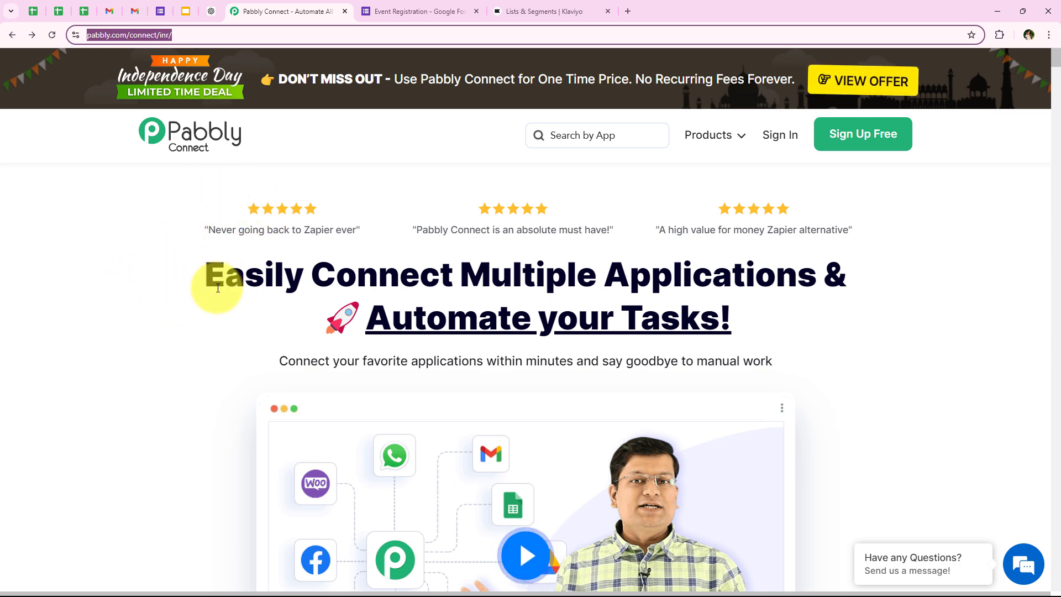
pyautogui.click(177, 306)
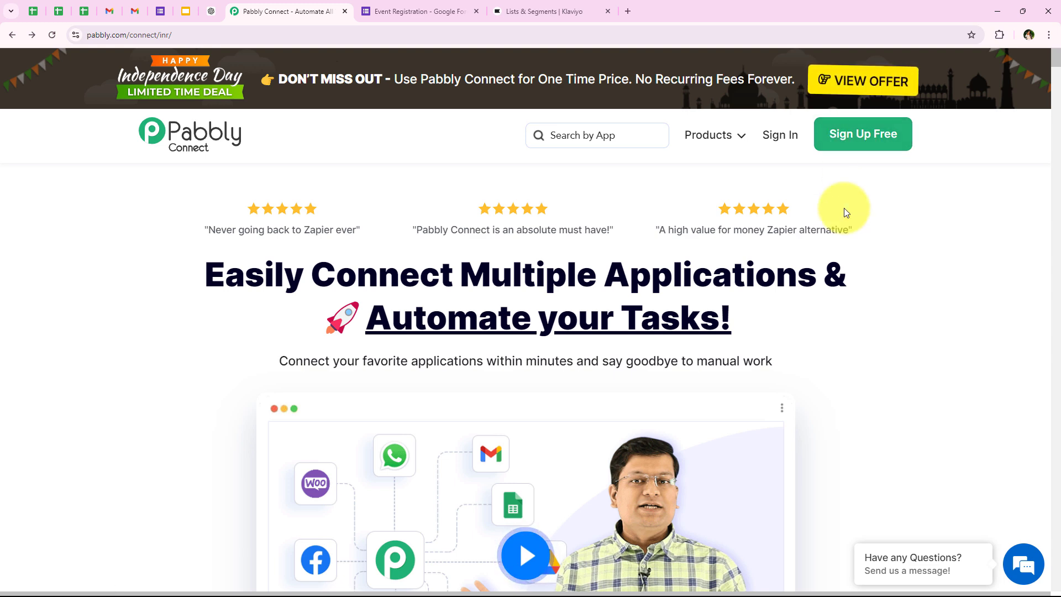
pyautogui.click(778, 145)
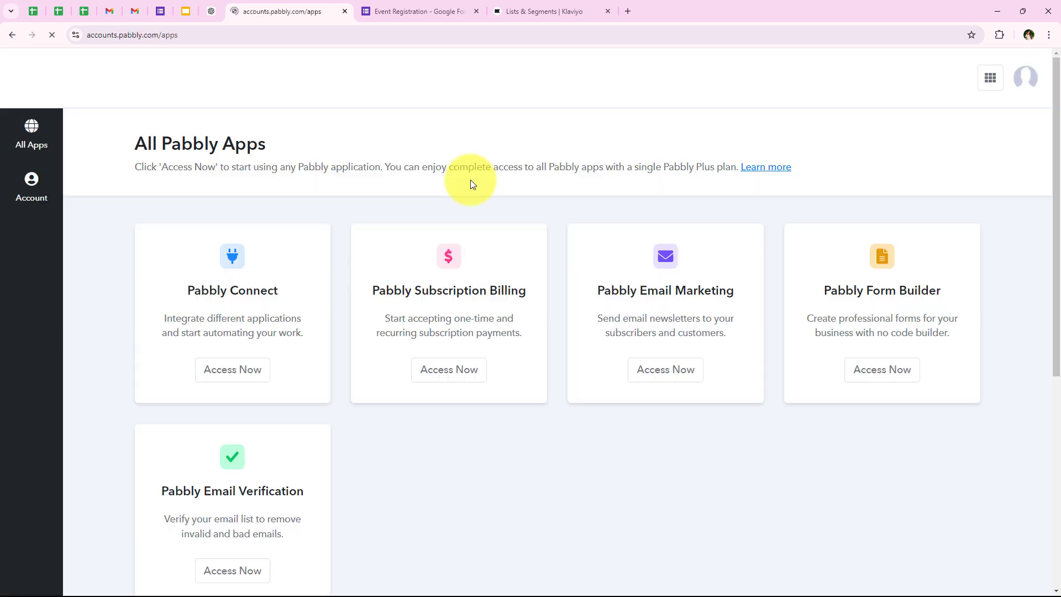
# Launch Pabbly Connect from All Pabbly Apps, reaching a dashboard with 9976 tasks remaining
pyautogui.moveTo(134, 143); pyautogui.dragTo(259, 143)
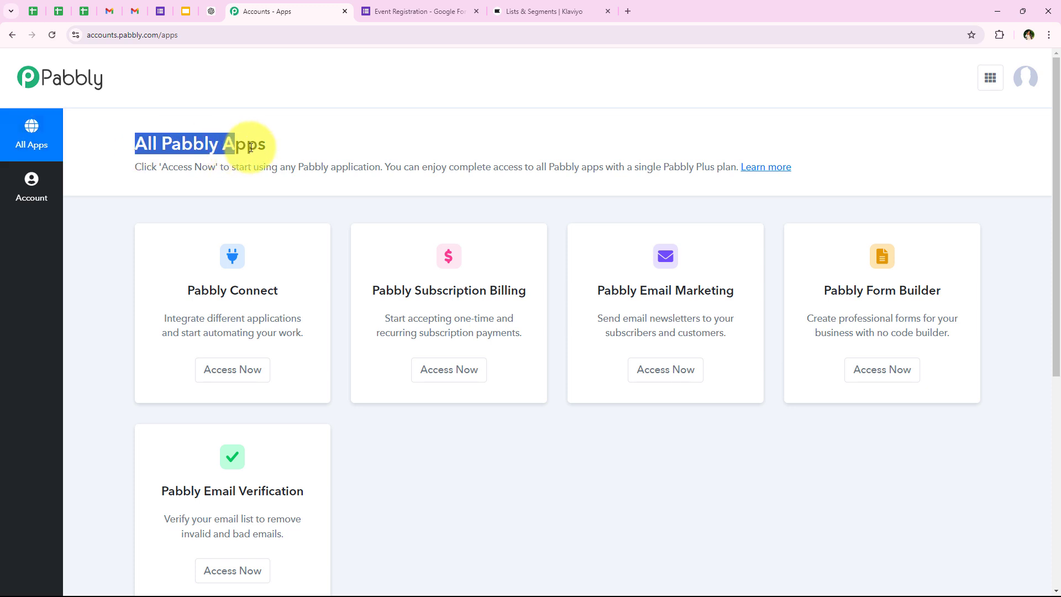
pyautogui.click(132, 245)
pyautogui.scroll(-1, 102, 295)
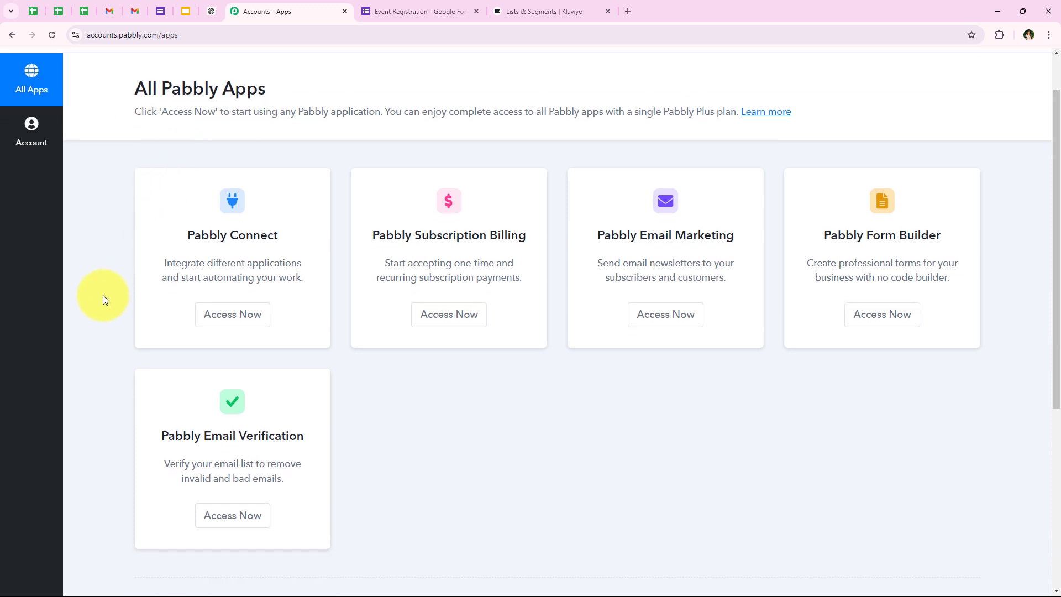
pyautogui.scroll(1, 103, 295)
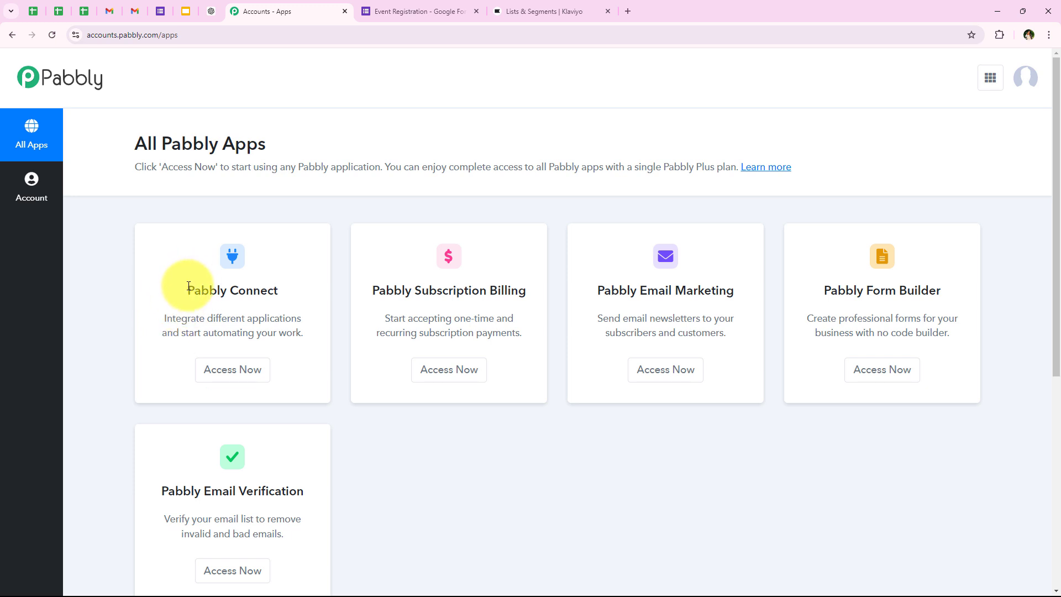
pyautogui.moveTo(188, 286); pyautogui.dragTo(276, 288)
pyautogui.moveTo(206, 318); pyautogui.dragTo(310, 316)
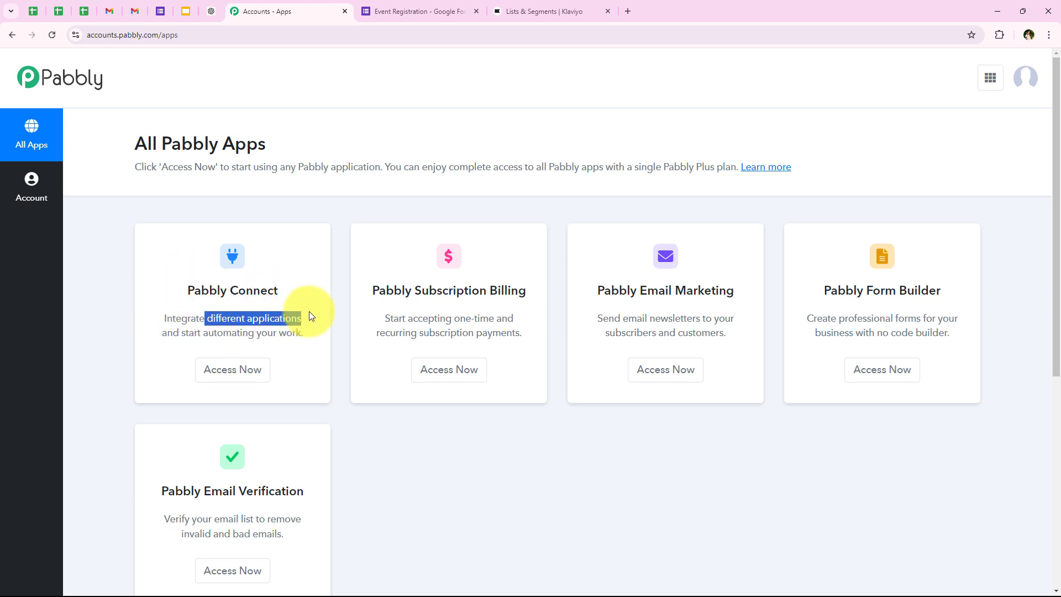
pyautogui.click(252, 374)
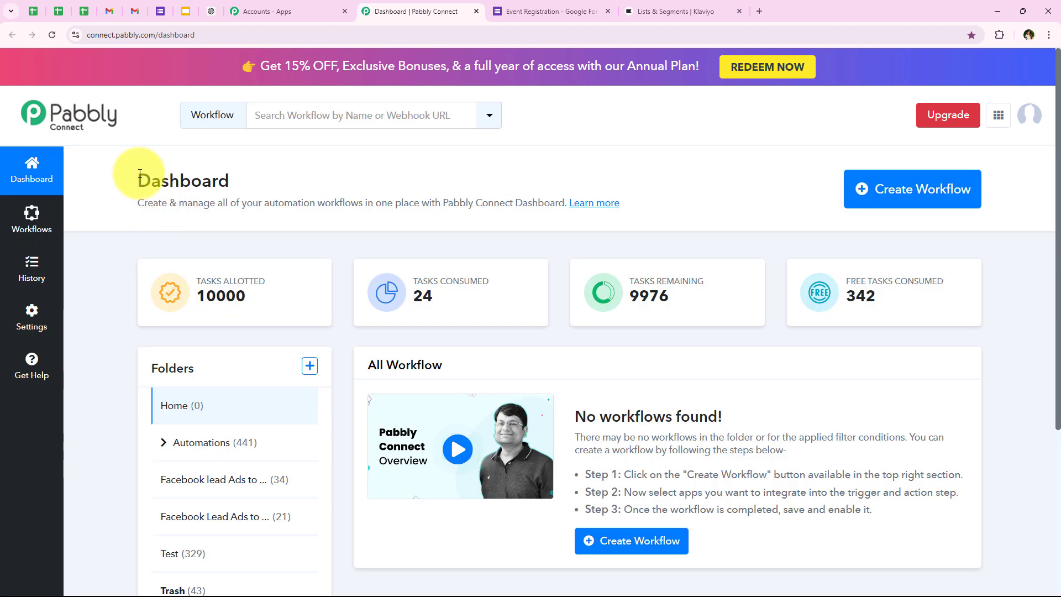
pyautogui.moveTo(140, 174); pyautogui.dragTo(280, 178)
pyautogui.click(272, 176)
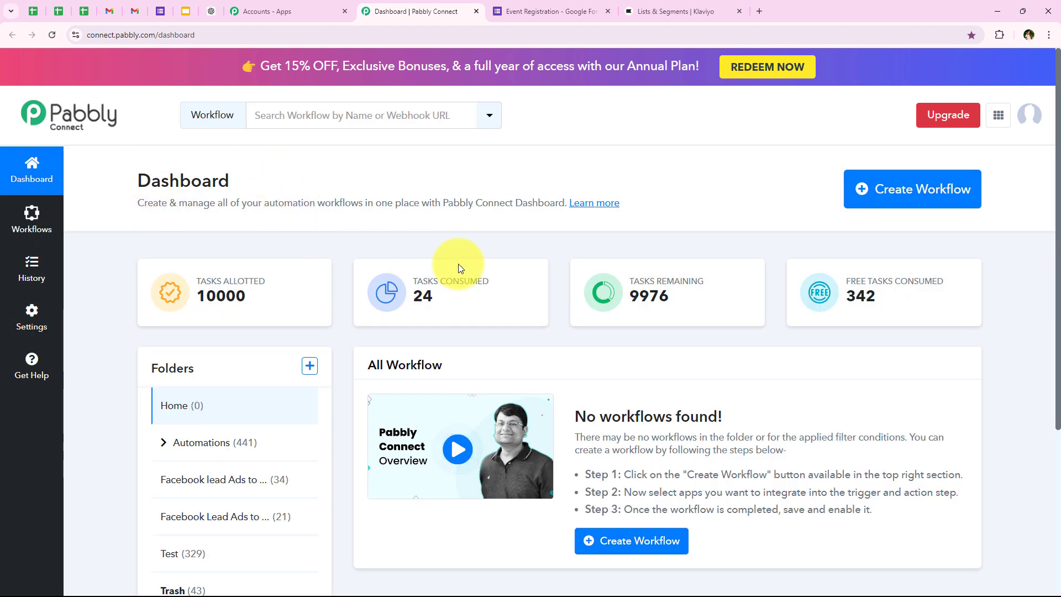
# Create an Automations-folder workflow named 'How to Automatically Add User in Klaviyo List based on Google Forms Responses'
pyautogui.click(862, 192)
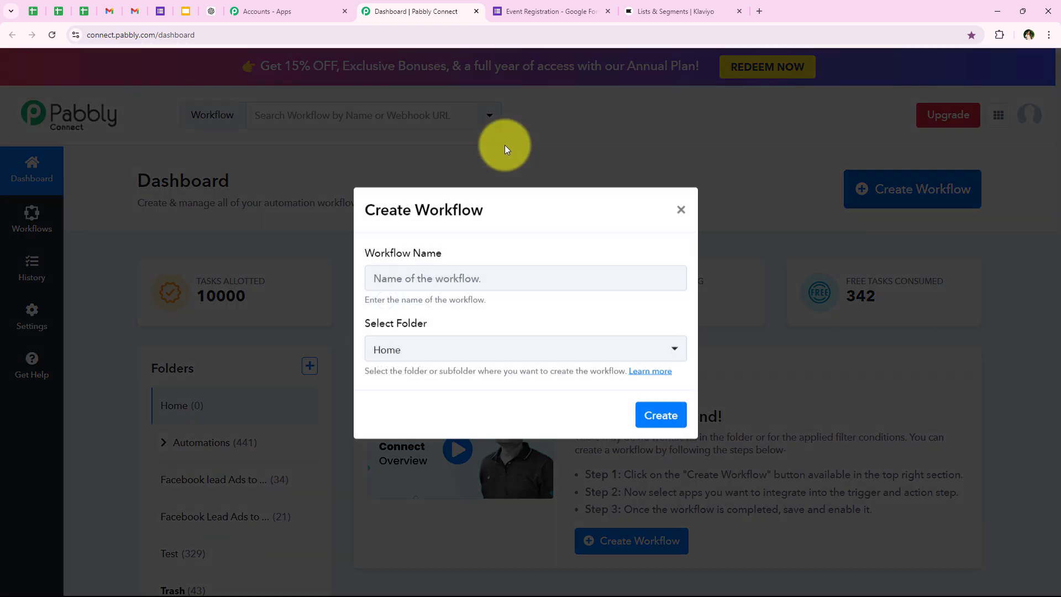
pyautogui.tripleClick(417, 261)
pyautogui.tripleClick(441, 331)
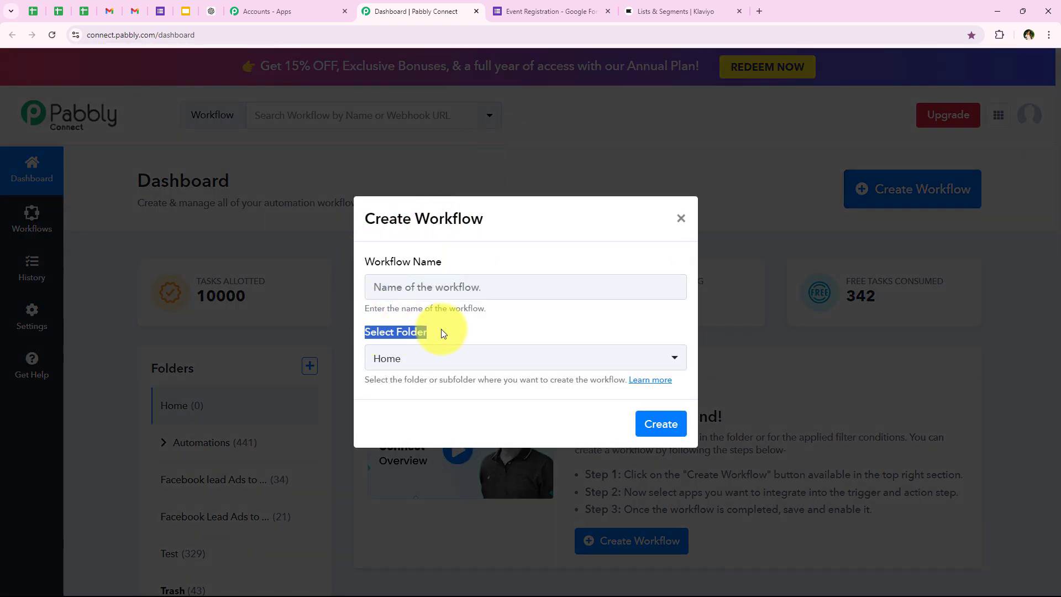
pyautogui.click(432, 356)
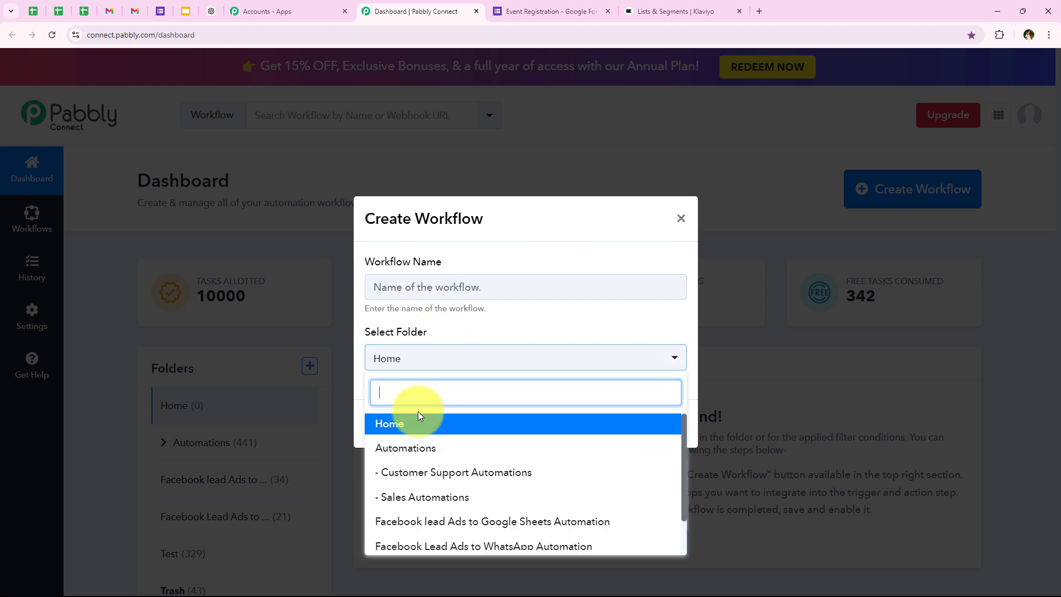
pyautogui.click(480, 449)
pyautogui.click(442, 277)
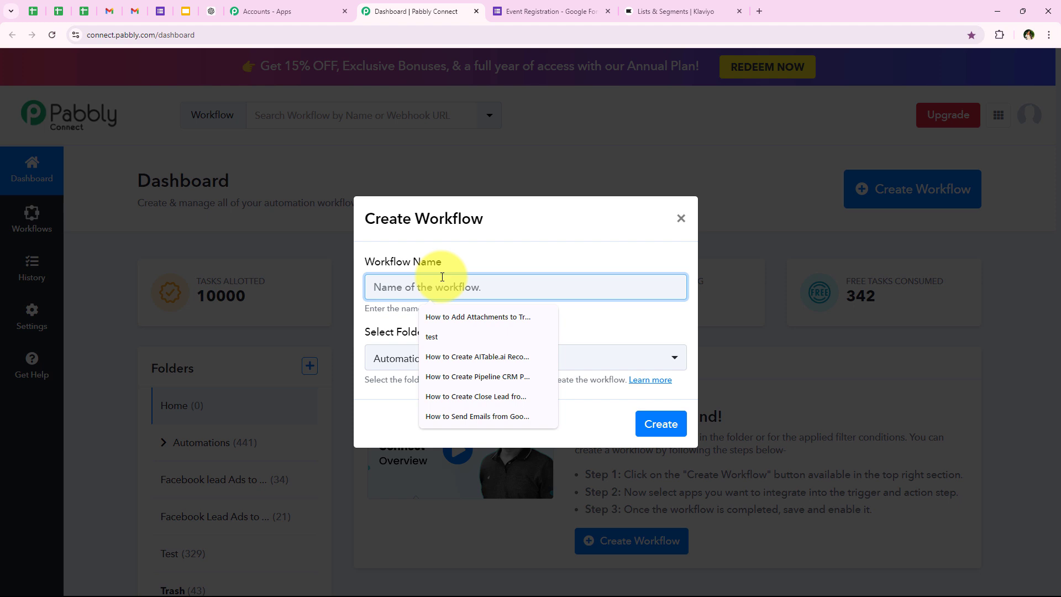
pyautogui.hotkey('ctrl', 'v')
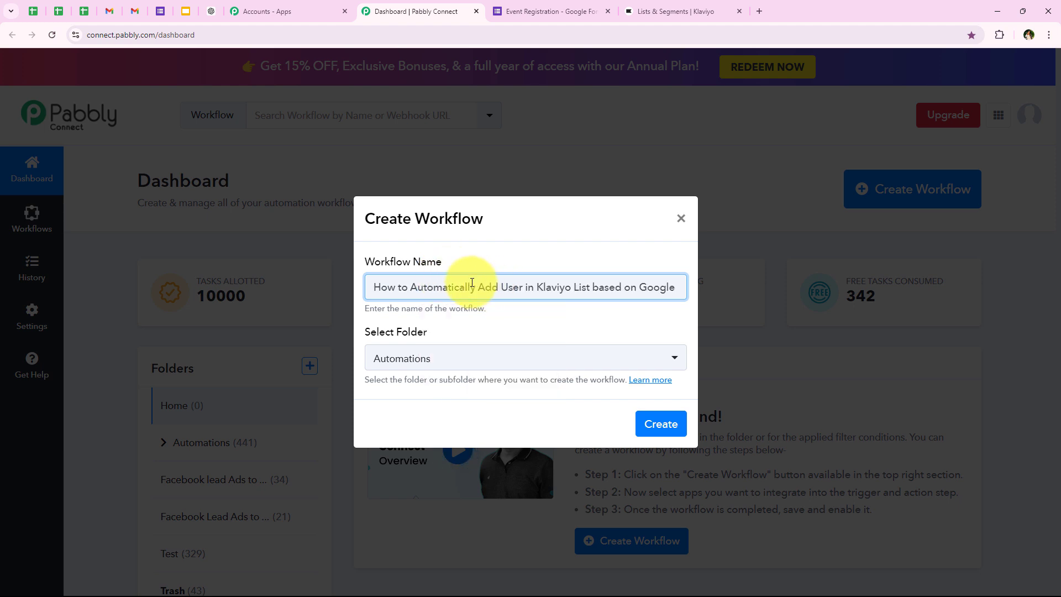
pyautogui.moveTo(471, 284); pyautogui.dragTo(683, 284)
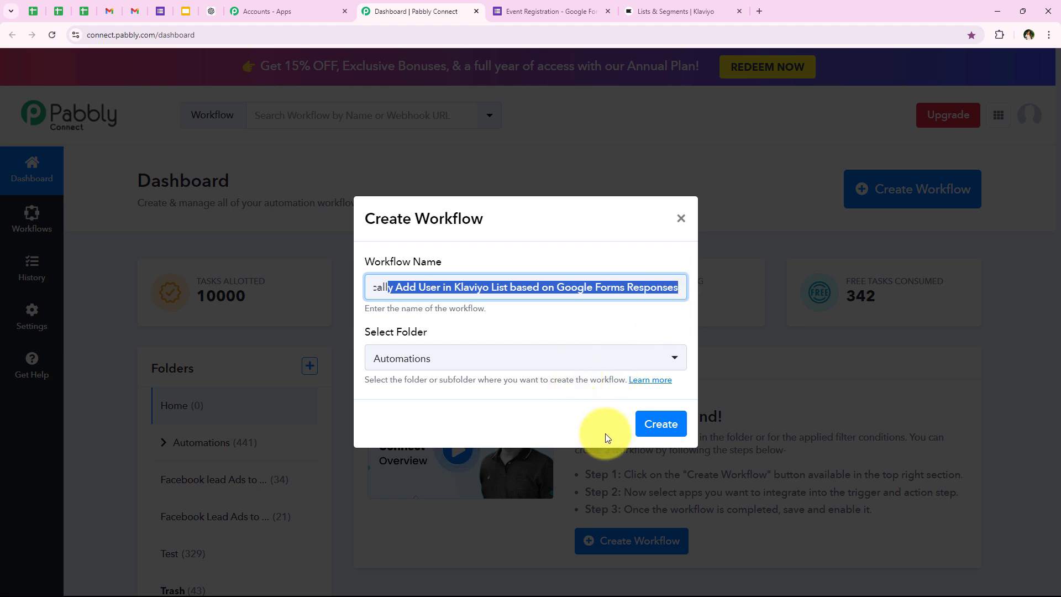
pyautogui.click(651, 424)
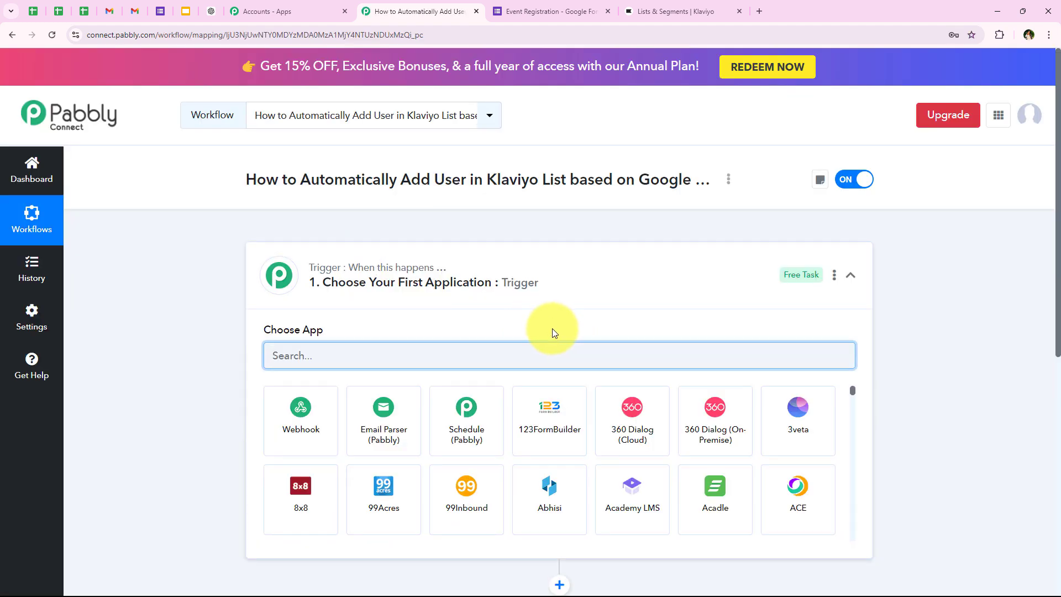
# Choose Google Forms as the workflow's trigger app
pyautogui.click(278, 270)
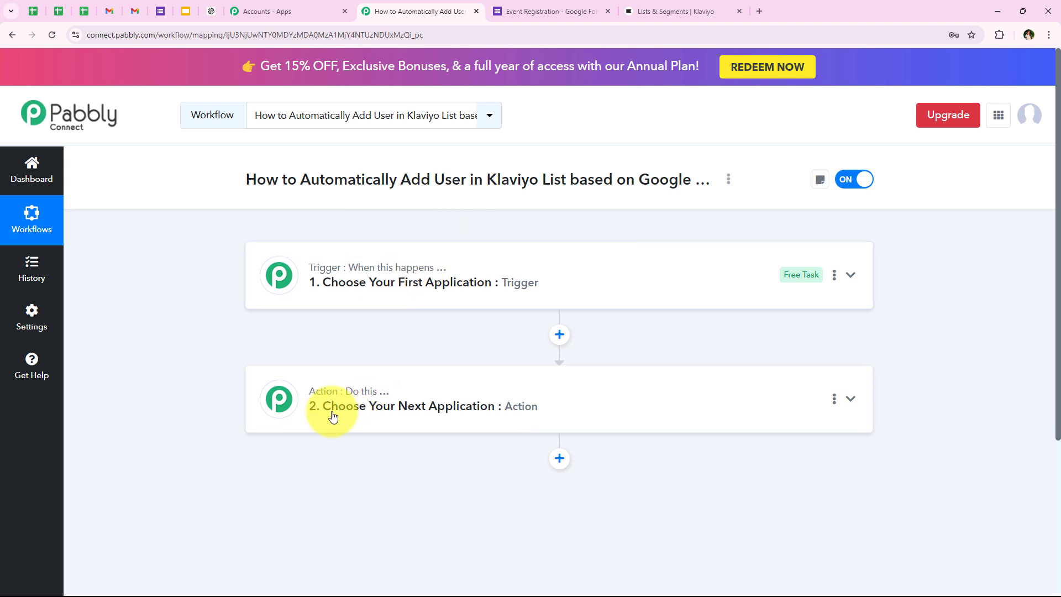
pyautogui.moveTo(347, 396)
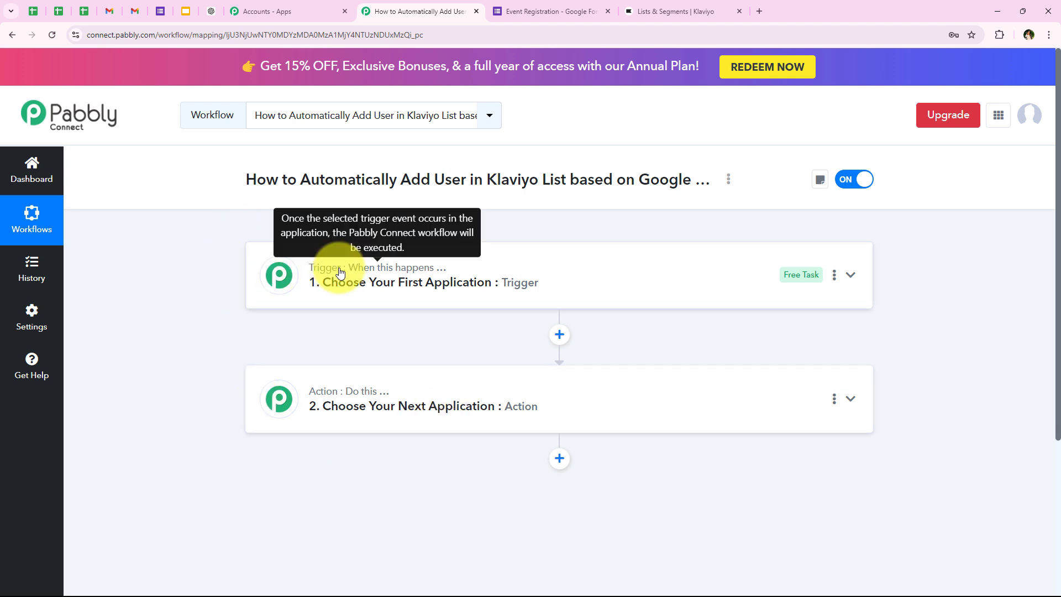
pyautogui.click(461, 288)
pyautogui.click(297, 346)
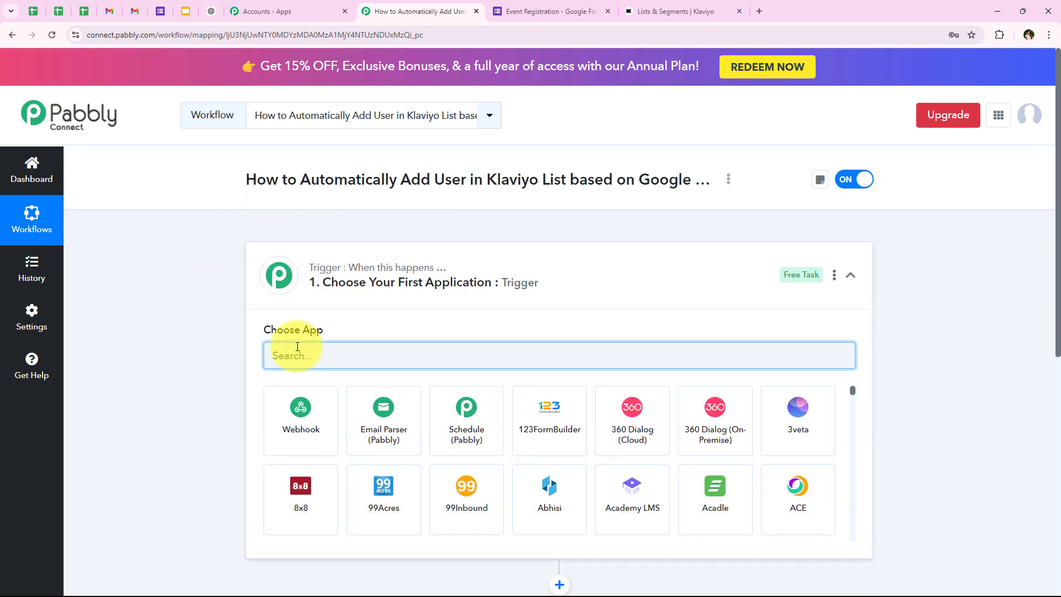
pyautogui.write('Google')
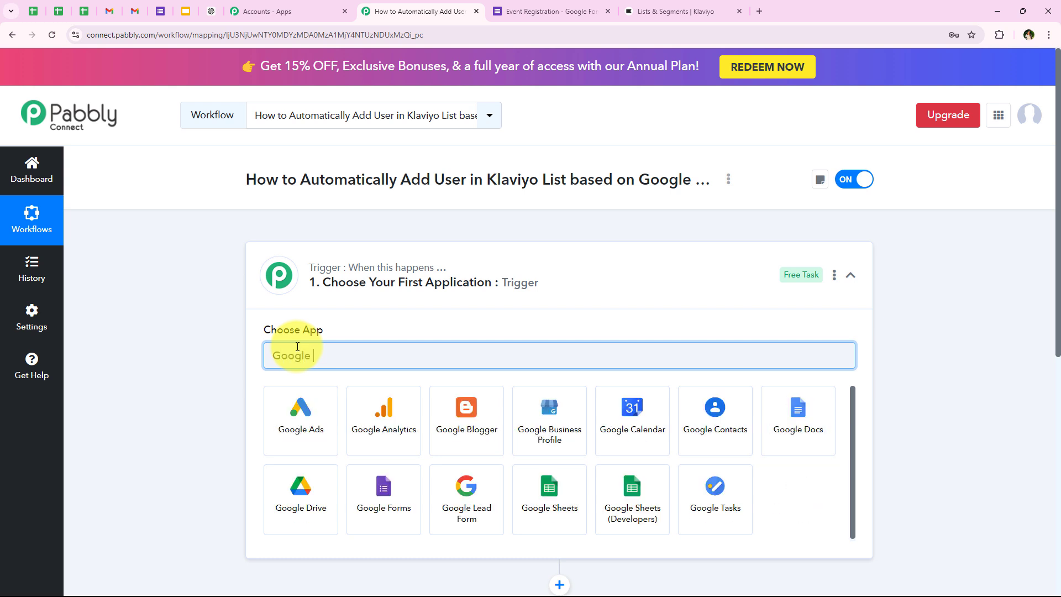
pyautogui.write(' F')
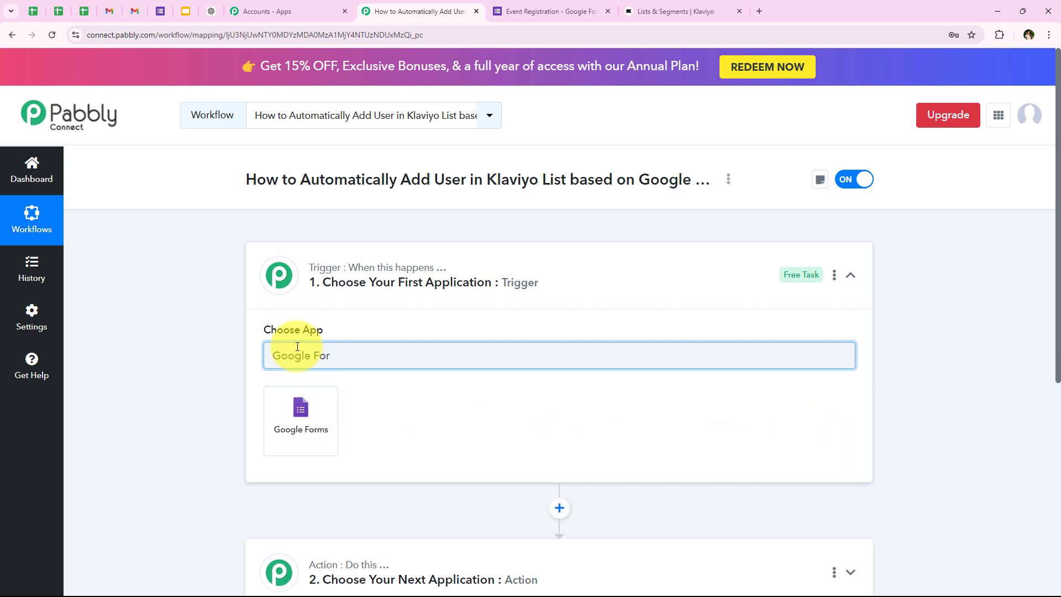
pyautogui.write('or')
pyautogui.click(276, 396)
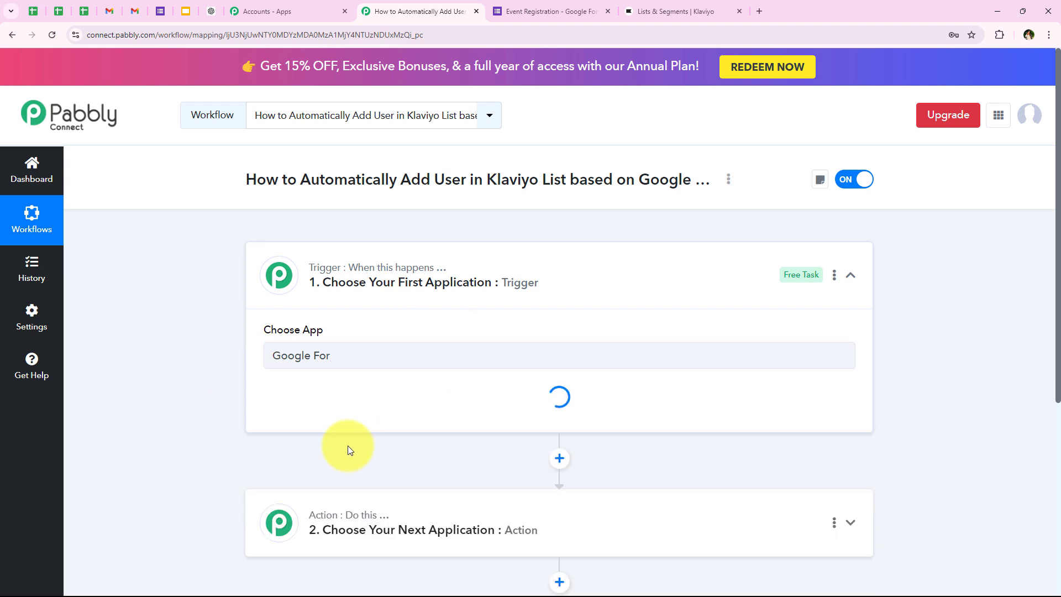
# Set the trigger event to New Response Received and copy its webhook URL
pyautogui.click(303, 413)
pyautogui.scroll(-2, 269, 442)
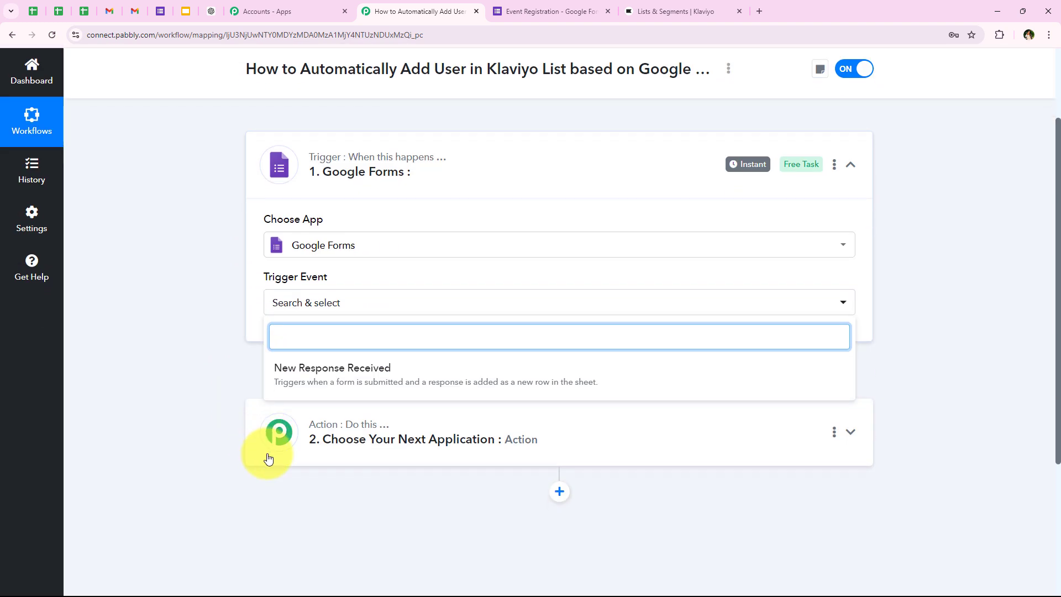
pyautogui.click(421, 365)
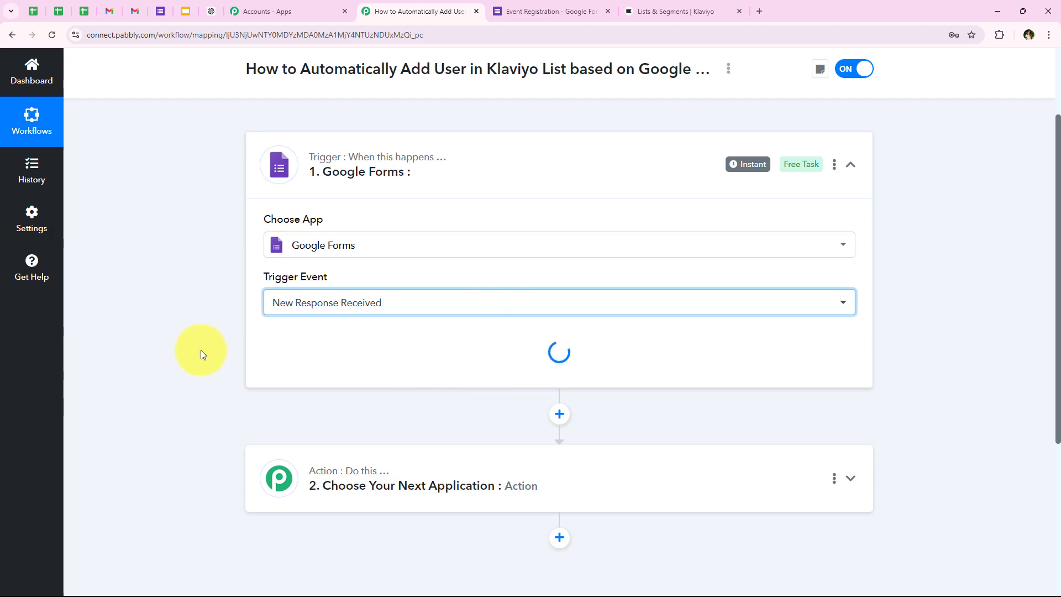
pyautogui.scroll(-1, 397, 247)
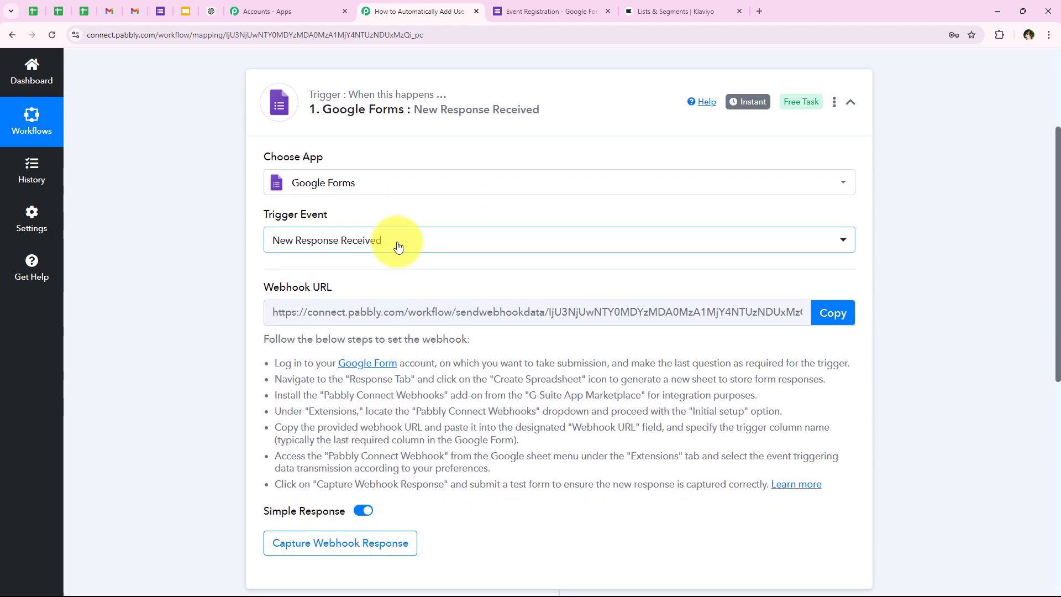
pyautogui.scroll(-1, 398, 247)
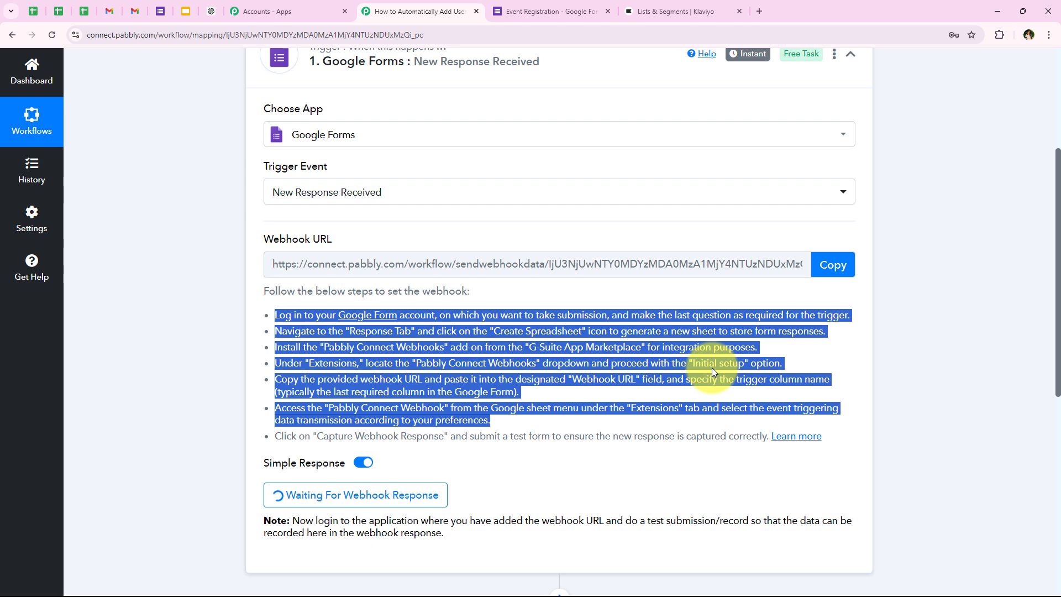
pyautogui.click(215, 344)
pyautogui.click(833, 264)
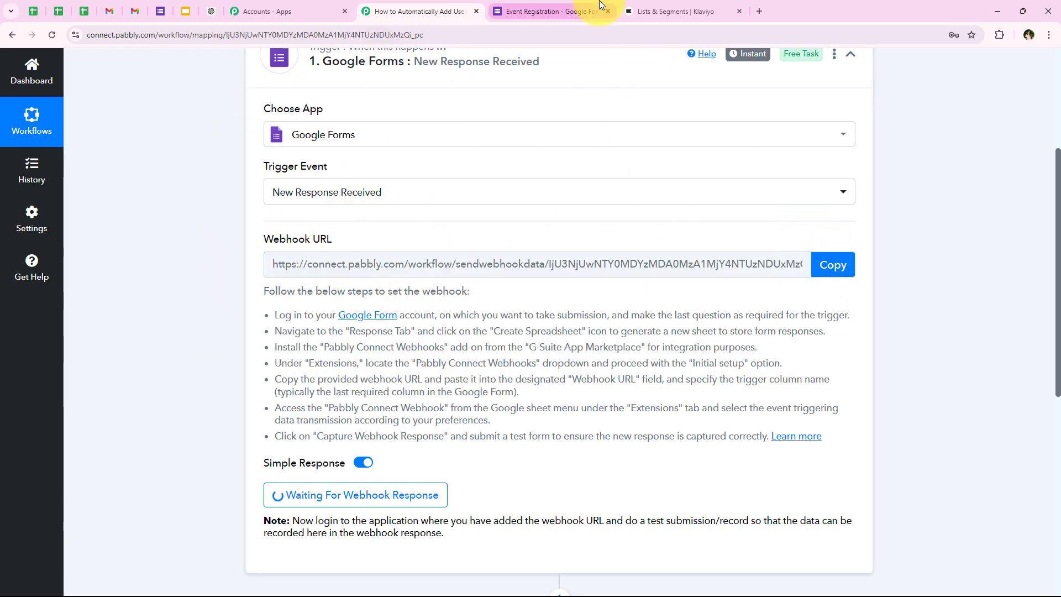
# Switch to the Event Registration form and view its Responses tab showing 0 responses
pyautogui.click(575, 9)
pyautogui.scroll(5, 317, 257)
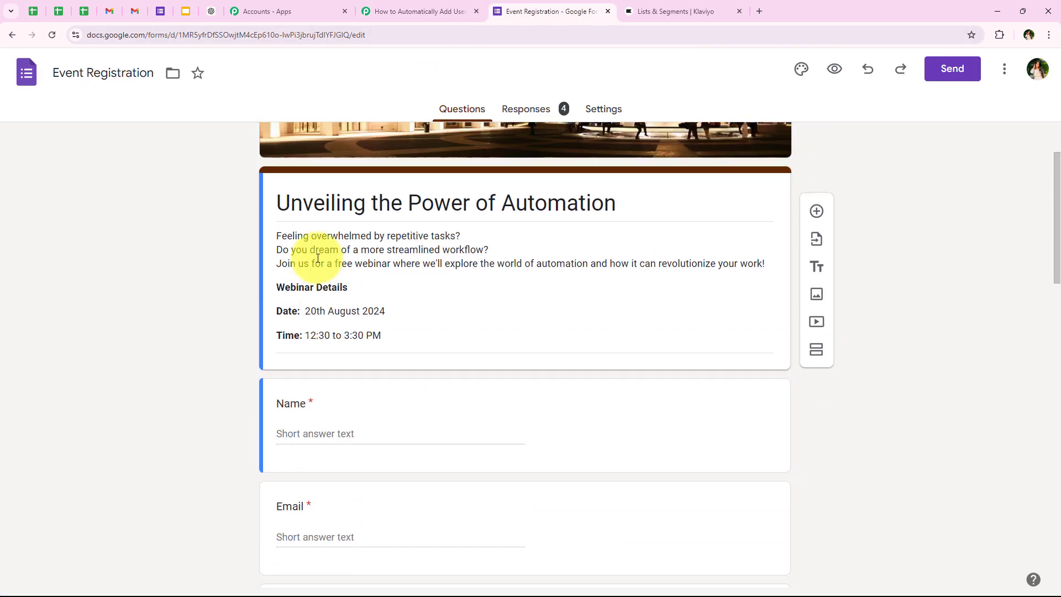
pyautogui.scroll(-2, 288, 282)
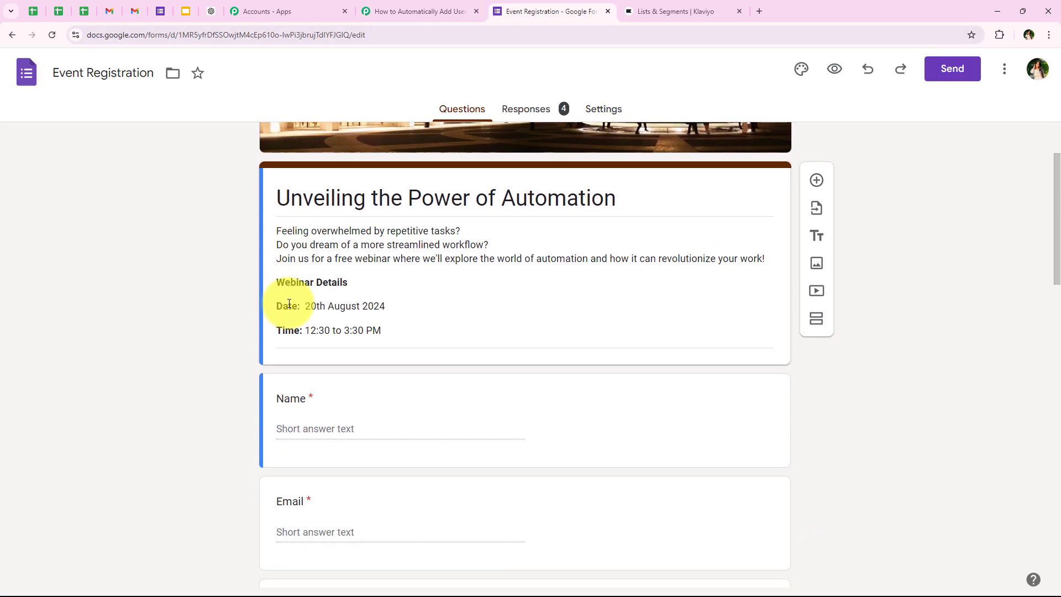
pyautogui.scroll(2, 588, 253)
pyautogui.click(544, 108)
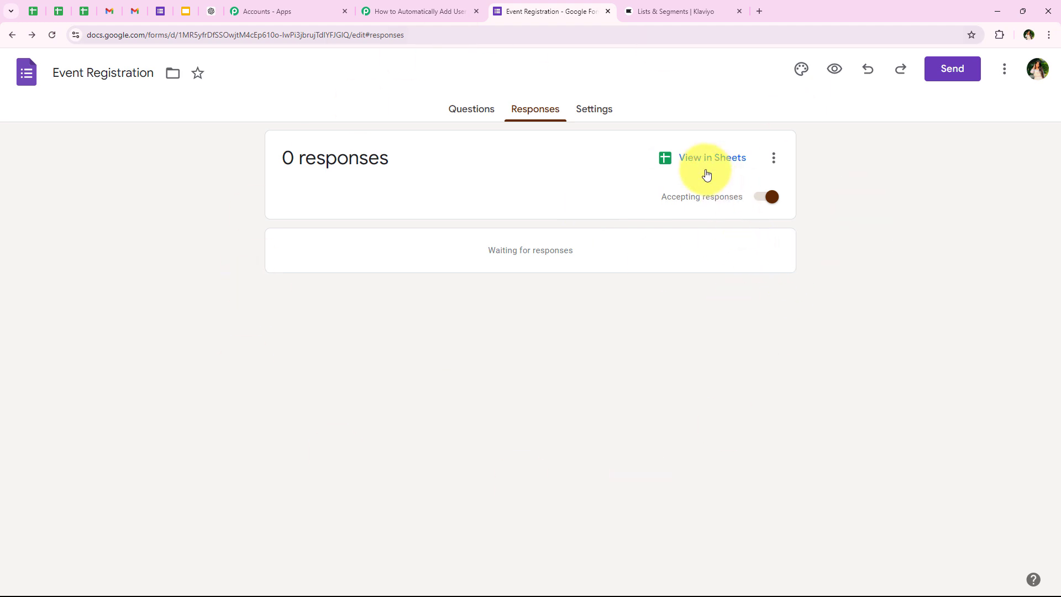
# Open the linked Event Registration (Responses) spreadsheet and zoom it to 125%
pyautogui.click(691, 170)
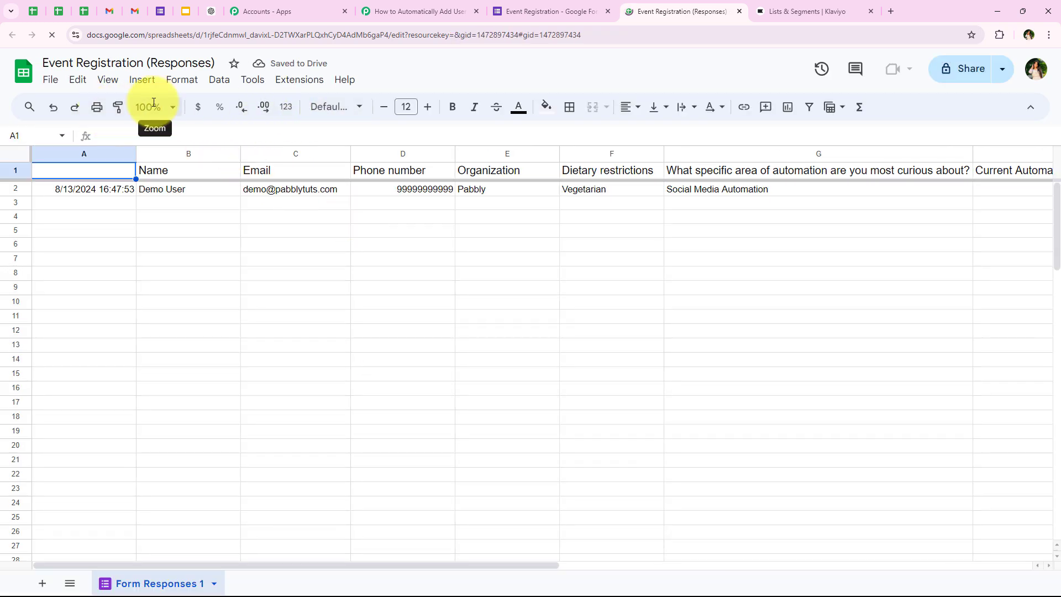
pyautogui.click(153, 106)
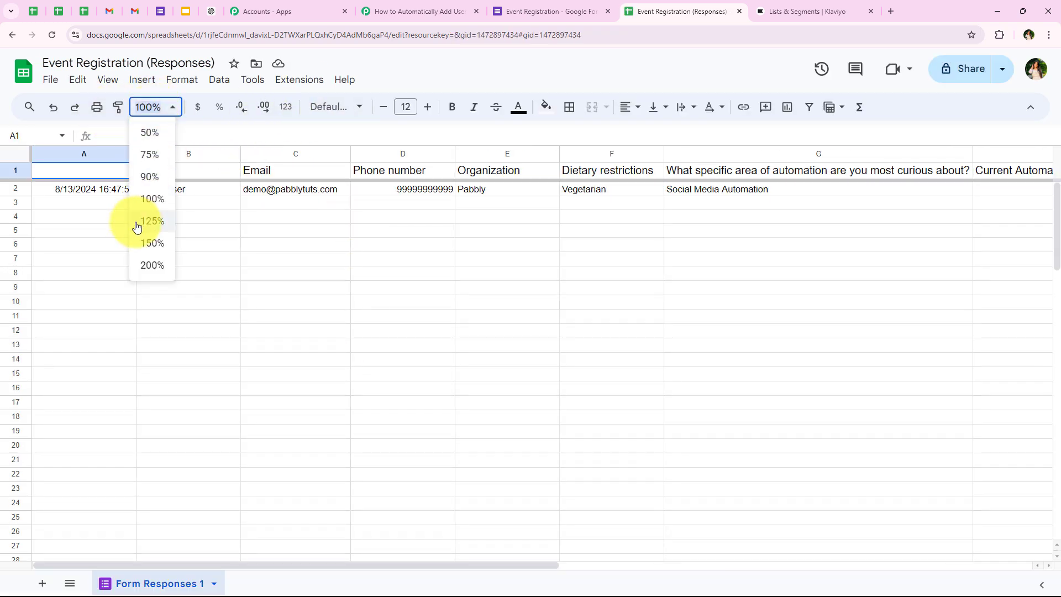
pyautogui.click(137, 224)
pyautogui.click(341, 330)
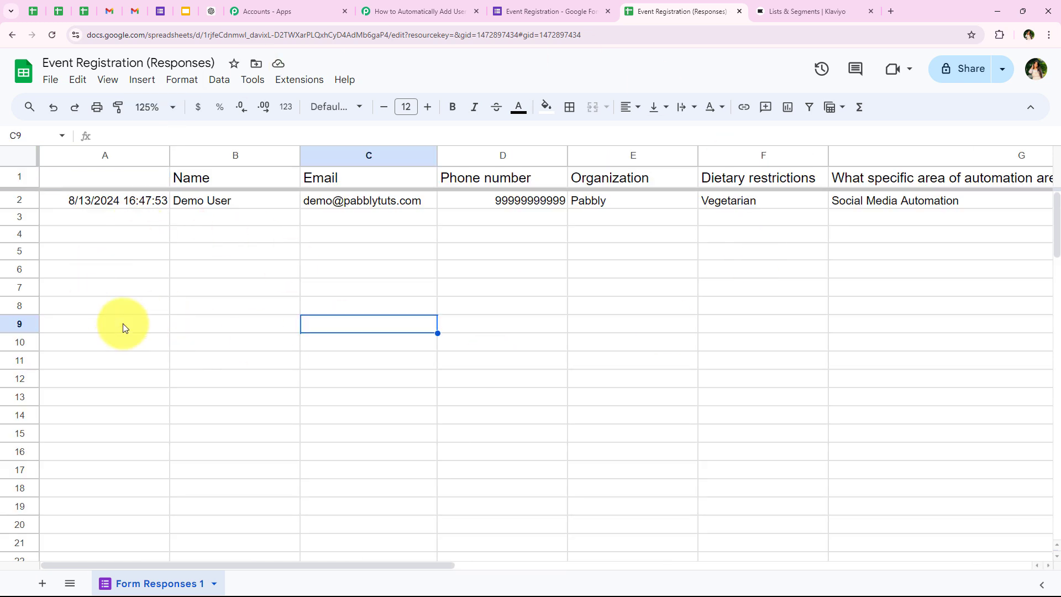
pyautogui.click(237, 252)
# Find the Pabbly Connect Webhooks add-on in the marketplace, confirm it's installed, and reload the sheet
pyautogui.click(291, 81)
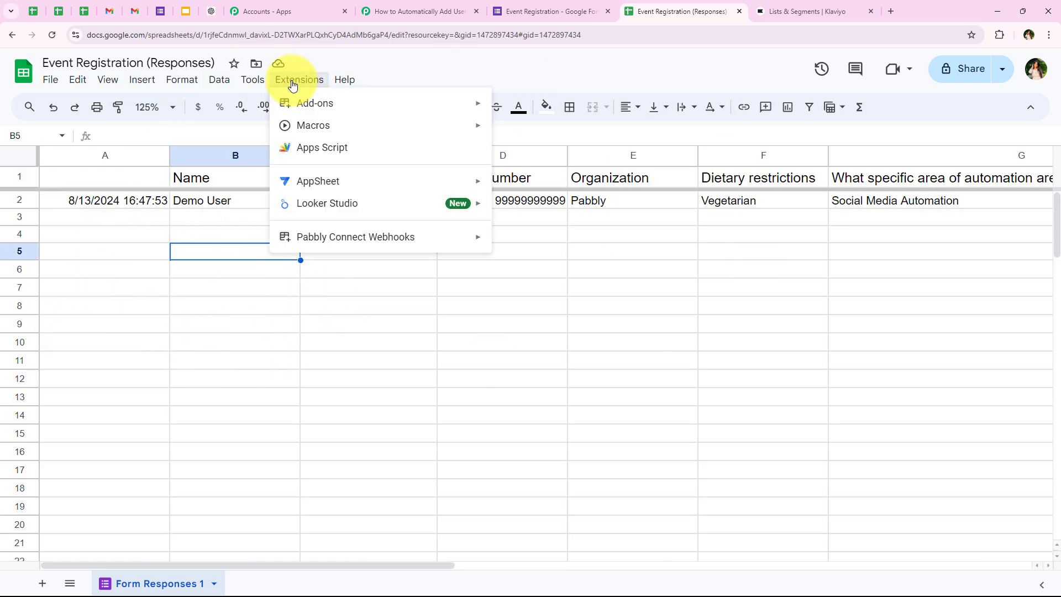
pyautogui.moveTo(291, 110)
pyautogui.click(540, 113)
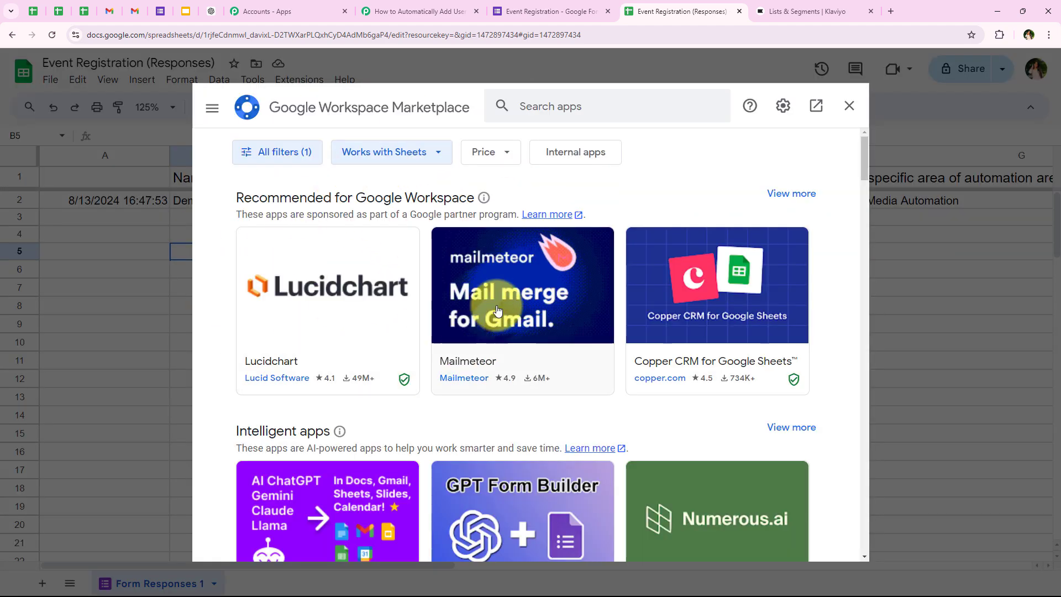
pyautogui.click(534, 112)
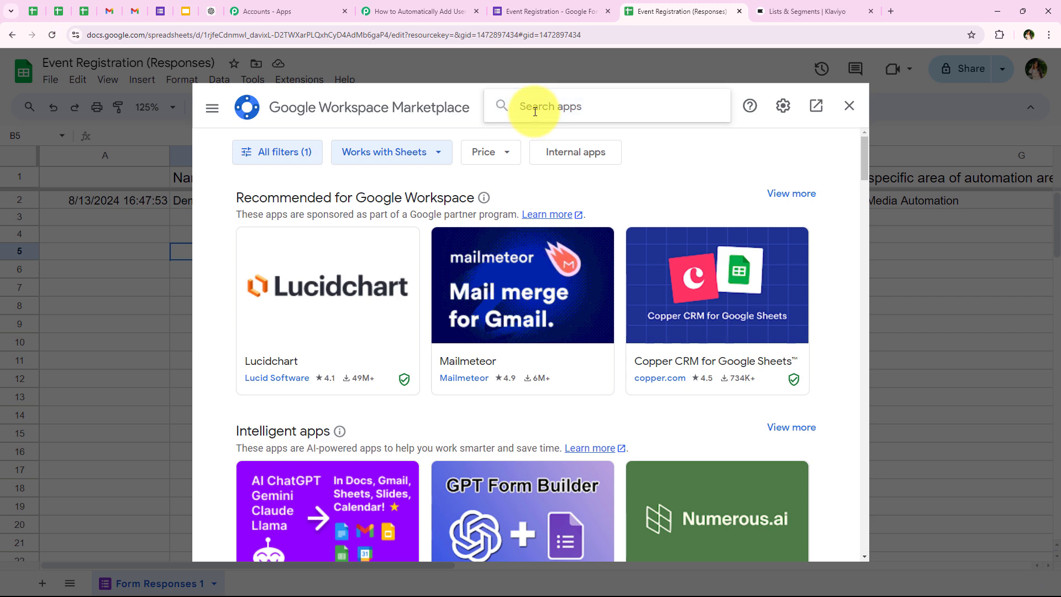
pyautogui.write('P')
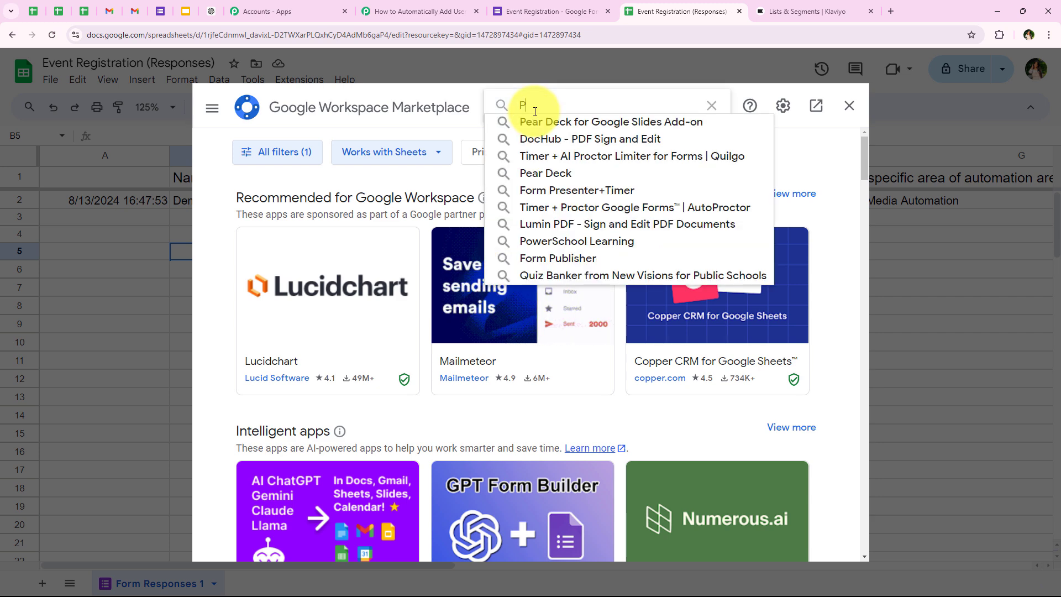
pyautogui.write('abbly ')
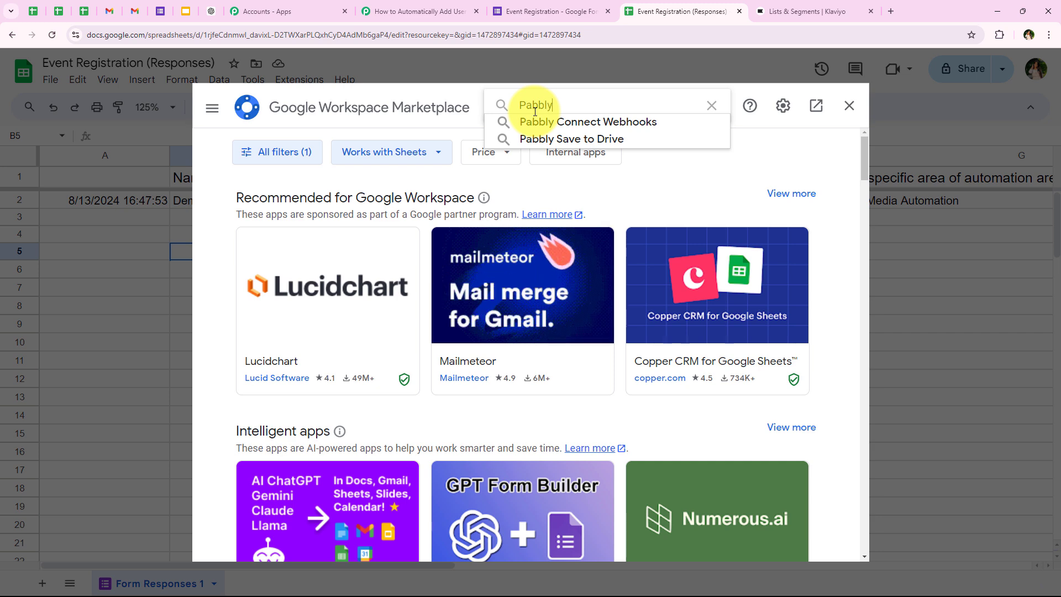
pyautogui.write('C')
pyautogui.press('BackSpace')
pyautogui.press('BackSpace')
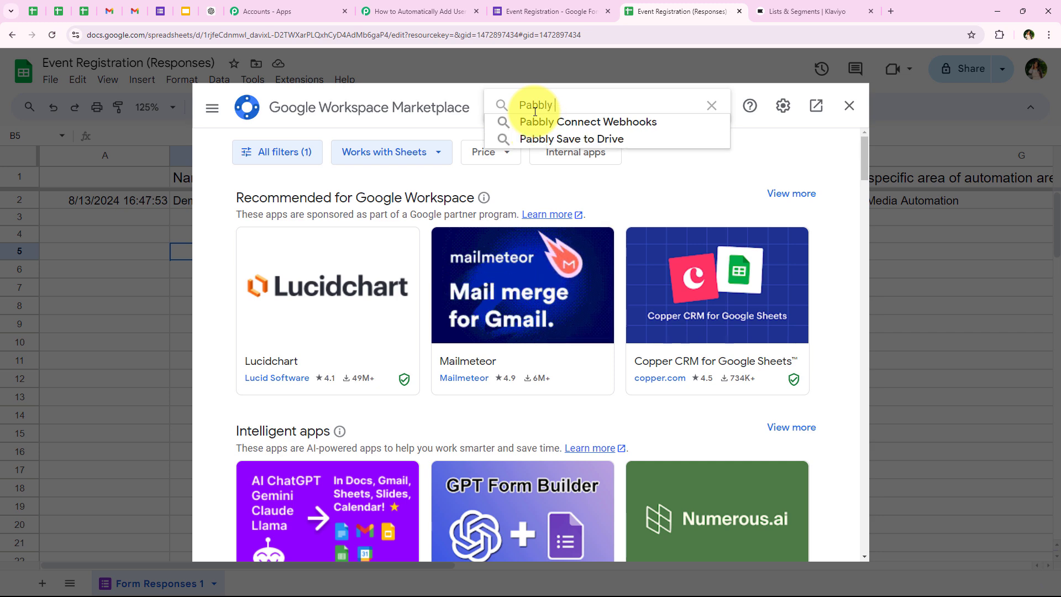
pyautogui.click(526, 123)
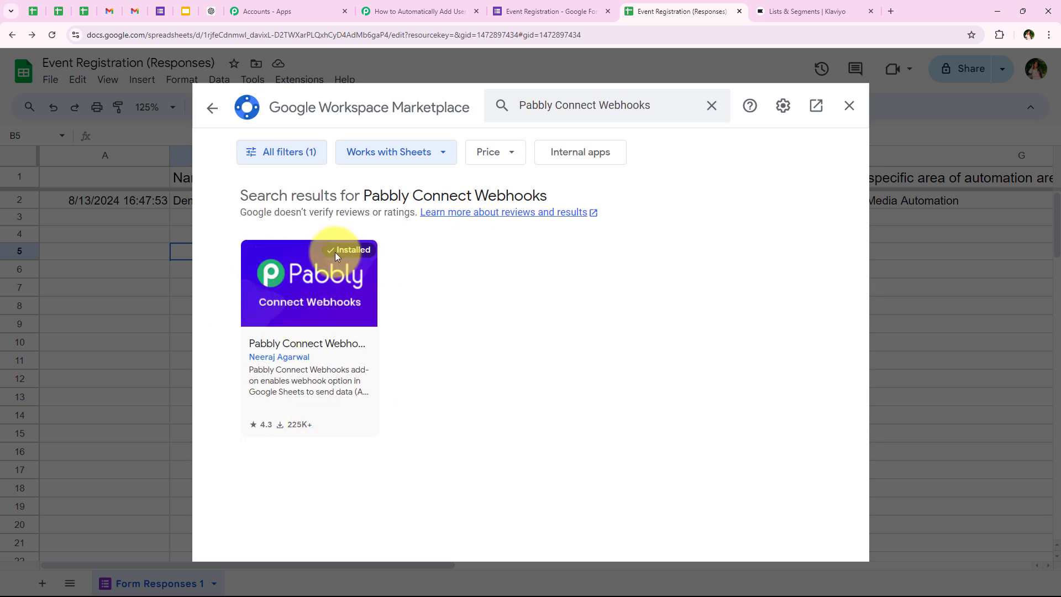
pyautogui.click(311, 339)
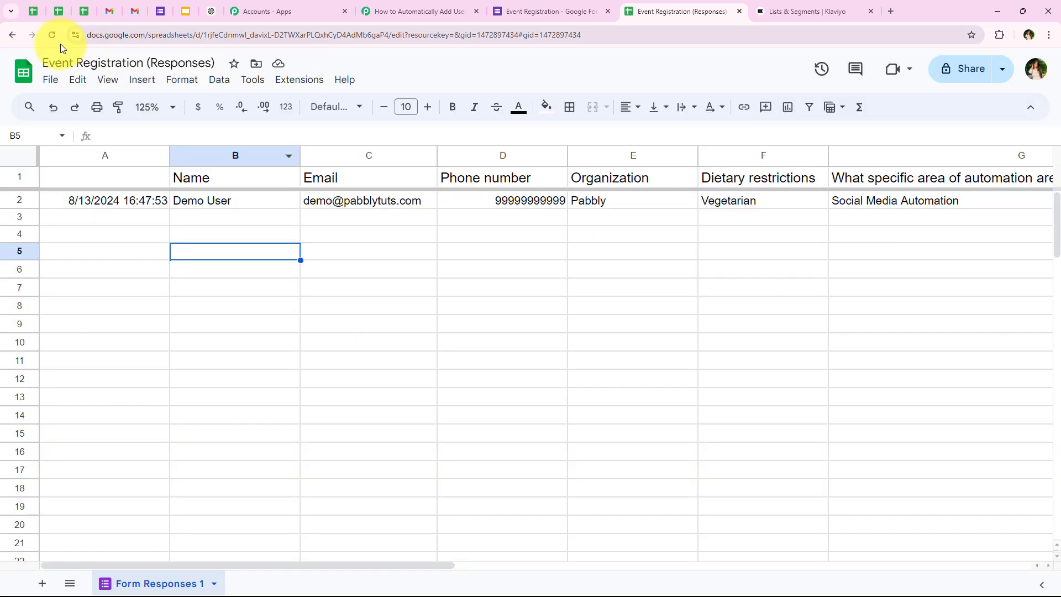
pyautogui.click(54, 37)
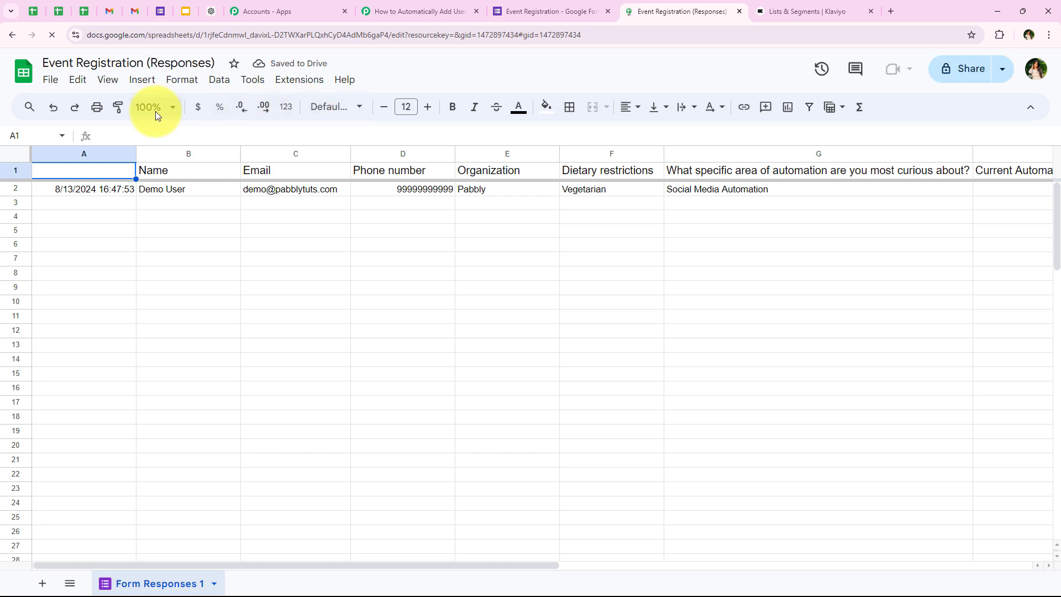
# Zoom the sheet to 125% and start the Pabbly Connect Webhooks Initial Setup
pyautogui.click(154, 108)
pyautogui.click(152, 221)
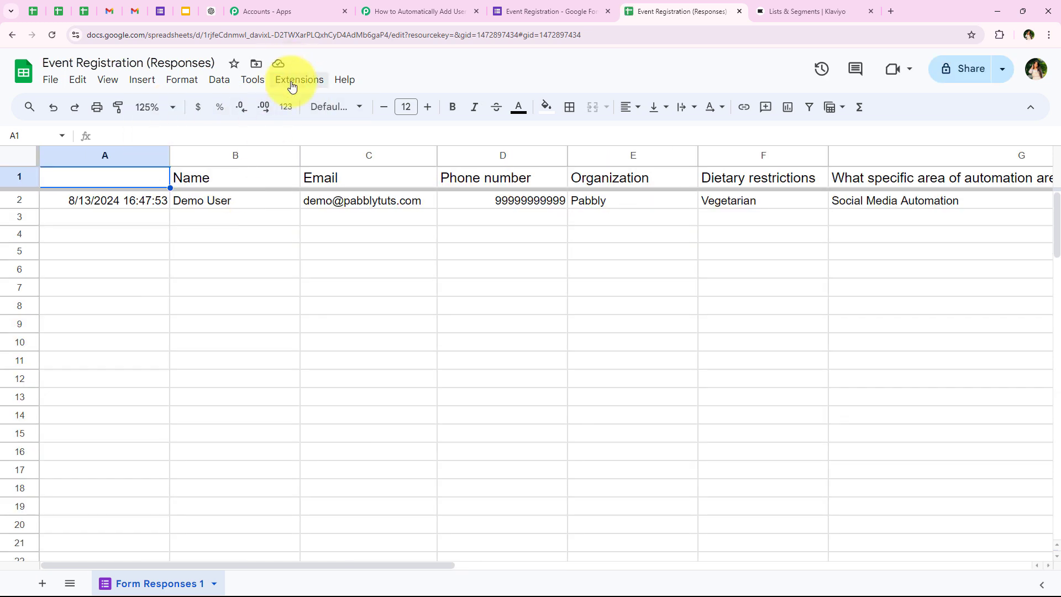
pyautogui.click(292, 83)
pyautogui.moveTo(297, 238)
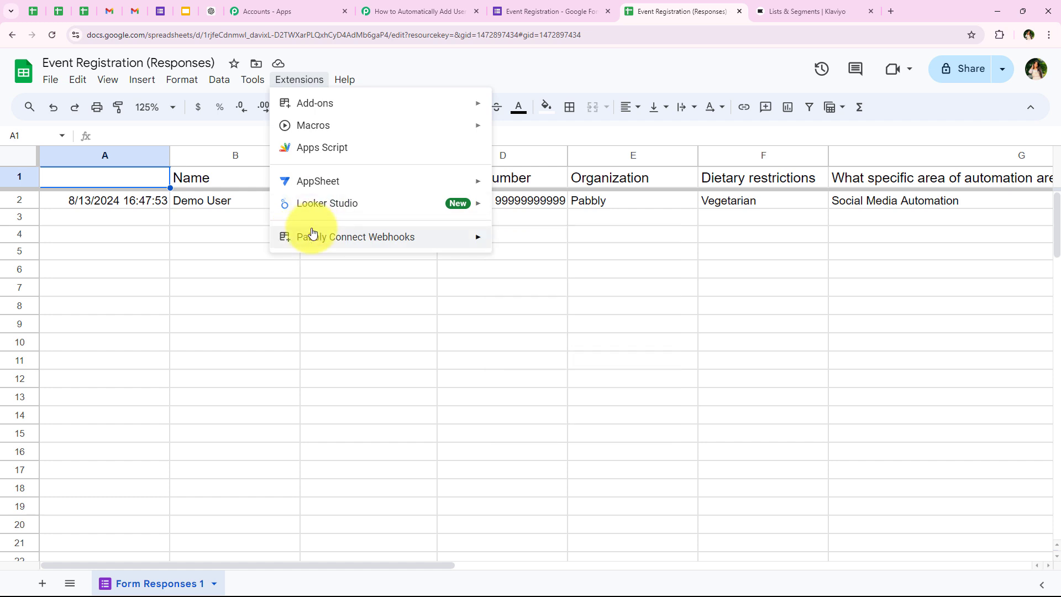
pyautogui.click(507, 241)
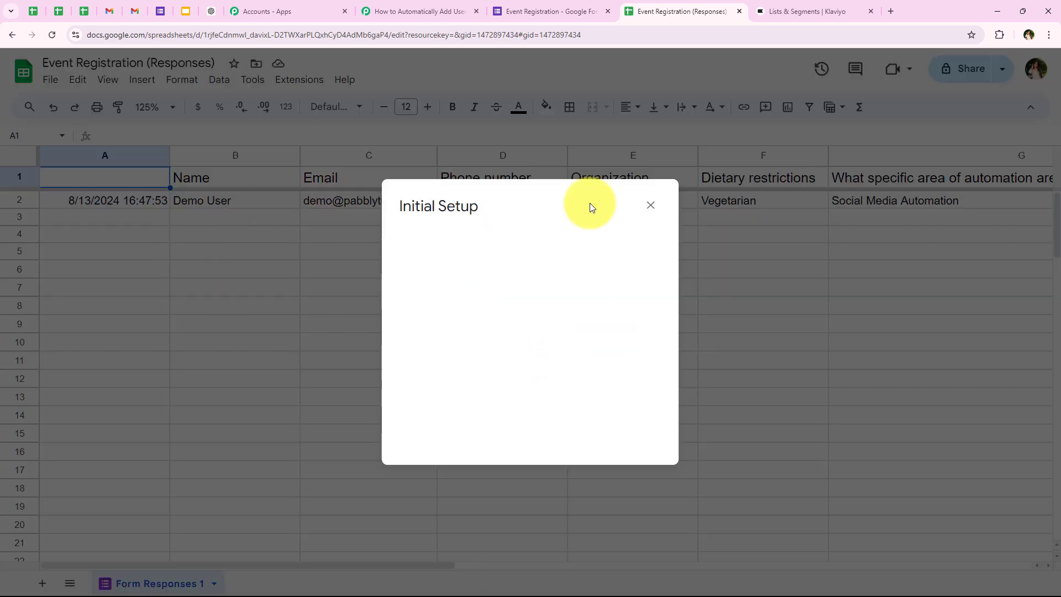
# Paste the Pabbly webhook URL for Form Responses 1, with trigger column I, and submit the setup
pyautogui.moveTo(409, 278); pyautogui.dragTo(518, 281)
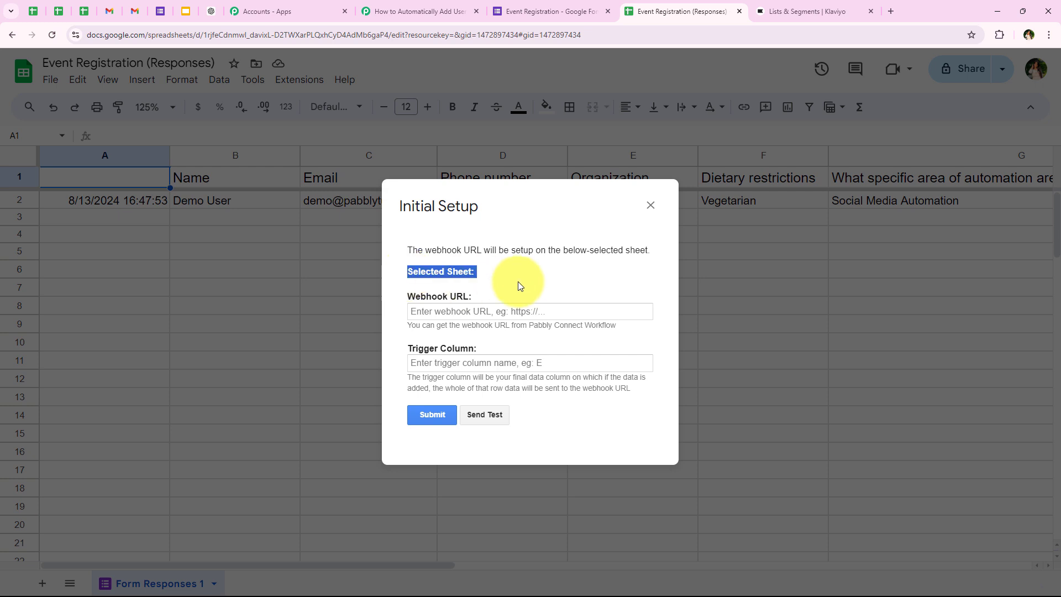
pyautogui.moveTo(405, 297); pyautogui.dragTo(447, 338)
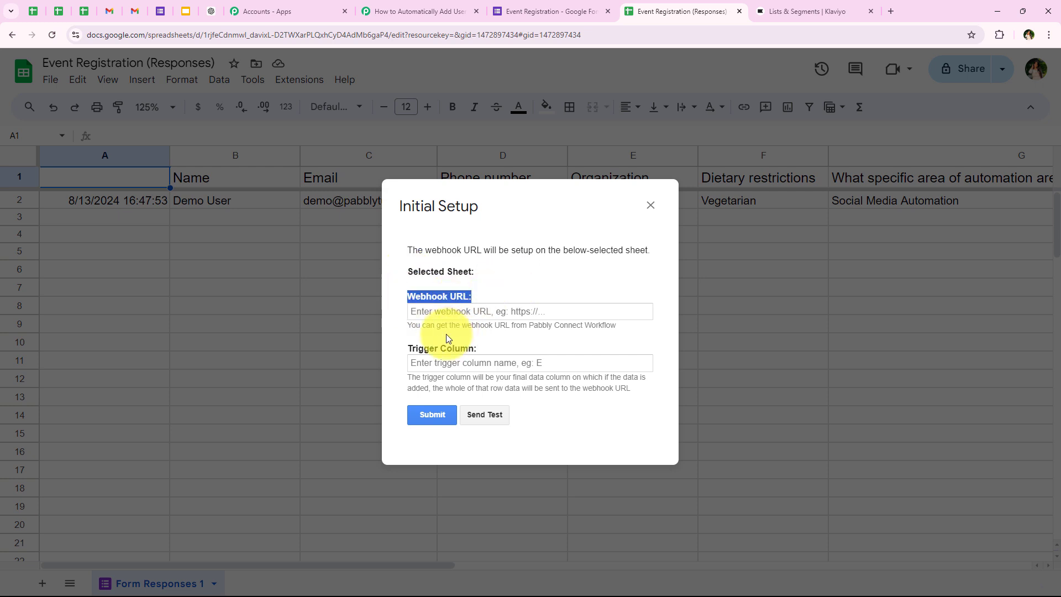
pyautogui.click(448, 307)
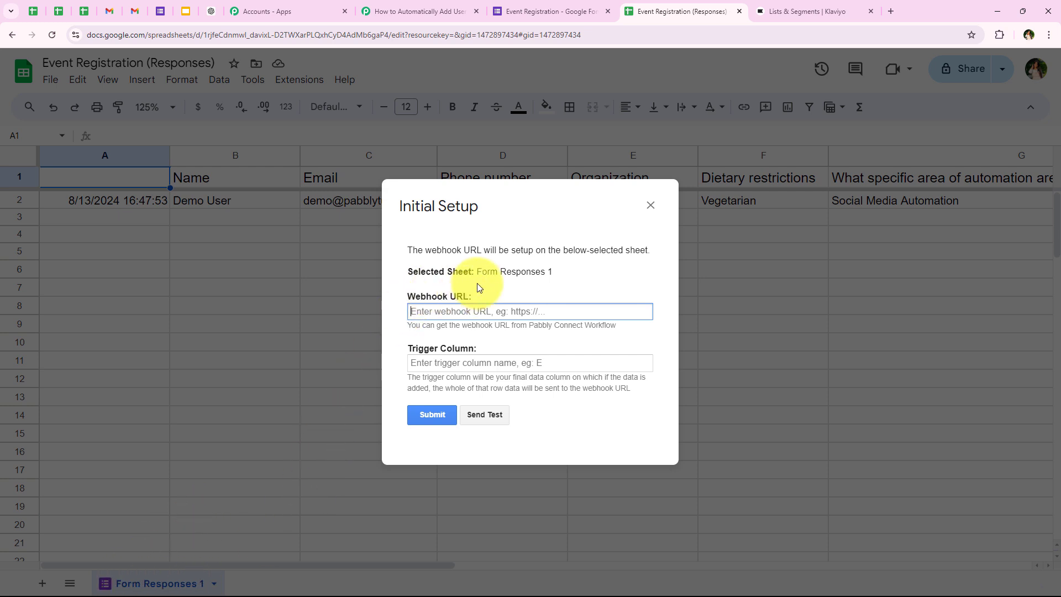
pyautogui.moveTo(478, 271); pyautogui.dragTo(582, 269)
pyautogui.click(442, 309)
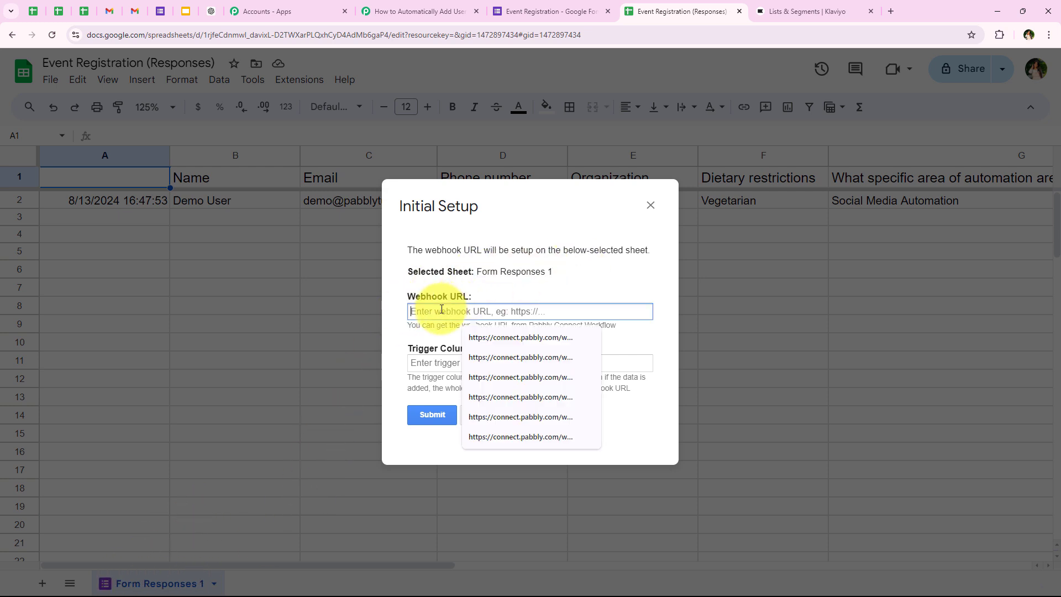
pyautogui.rightClick(437, 311)
pyautogui.click(458, 419)
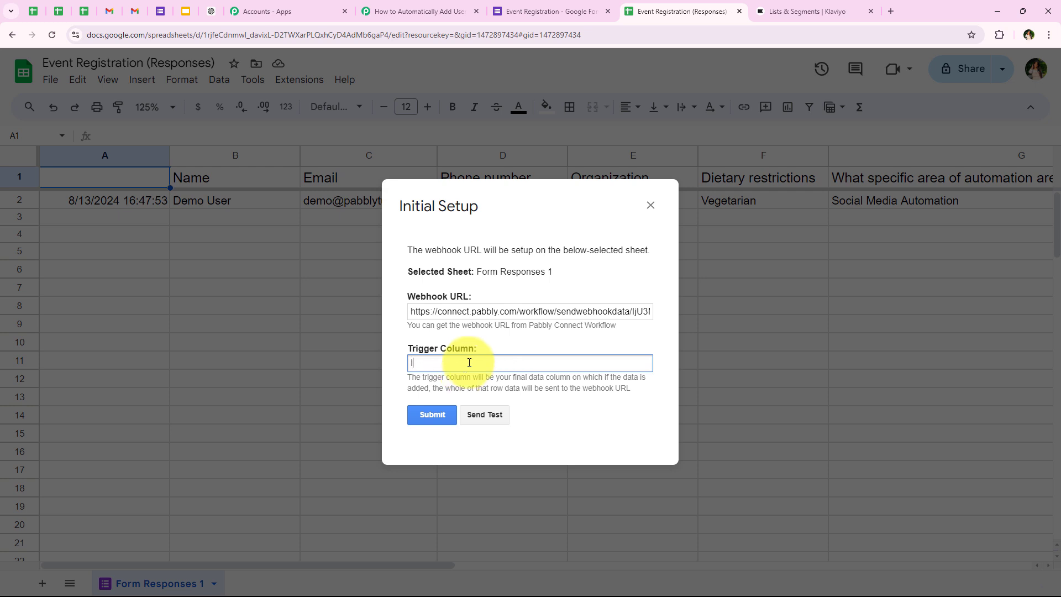
pyautogui.click(423, 416)
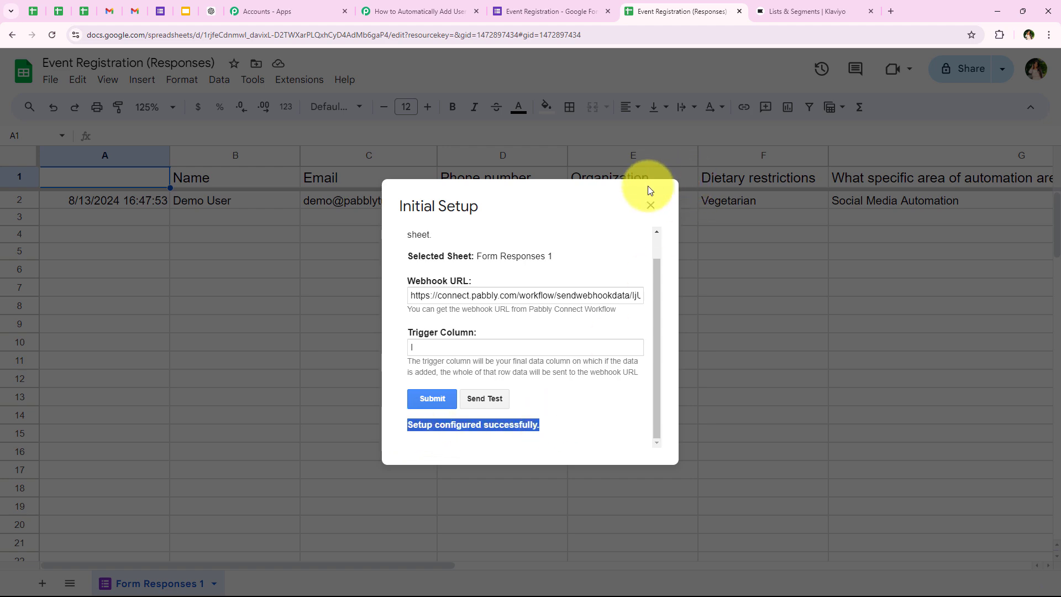
pyautogui.click(650, 205)
pyautogui.click(368, 4)
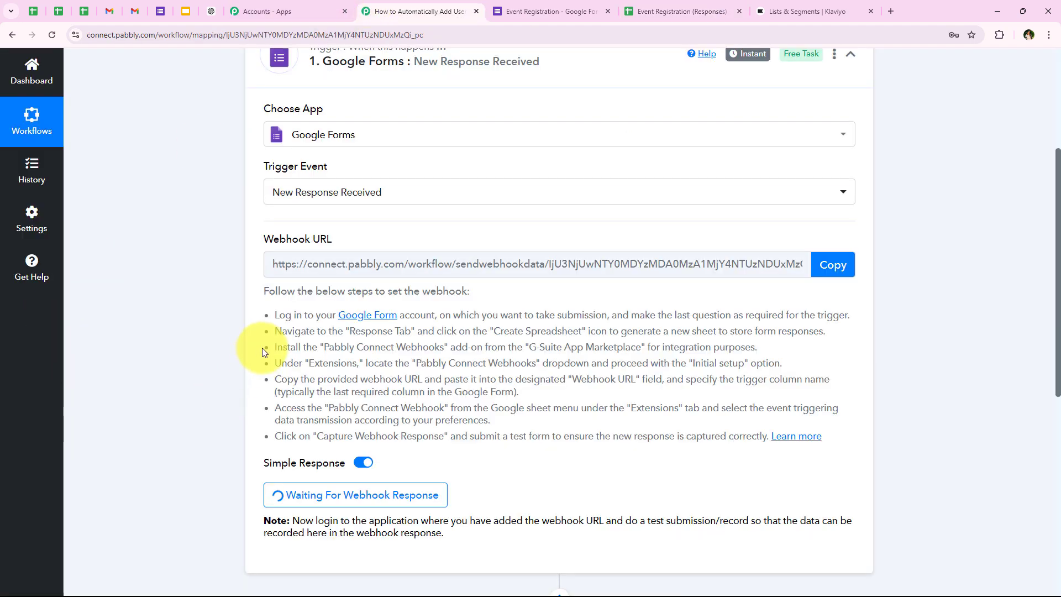
# Read the Pabbly note requesting a test form submission, then return to the responses spreadsheet
pyautogui.scroll(1, 266, 350)
pyautogui.scroll(-4, 174, 313)
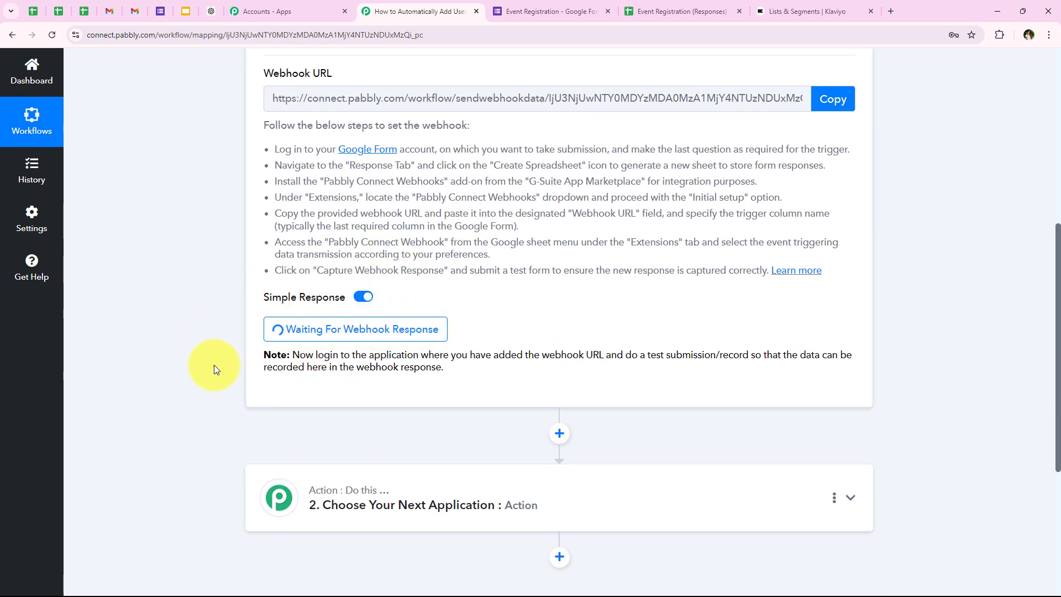
pyautogui.moveTo(626, 359); pyautogui.dragTo(754, 355)
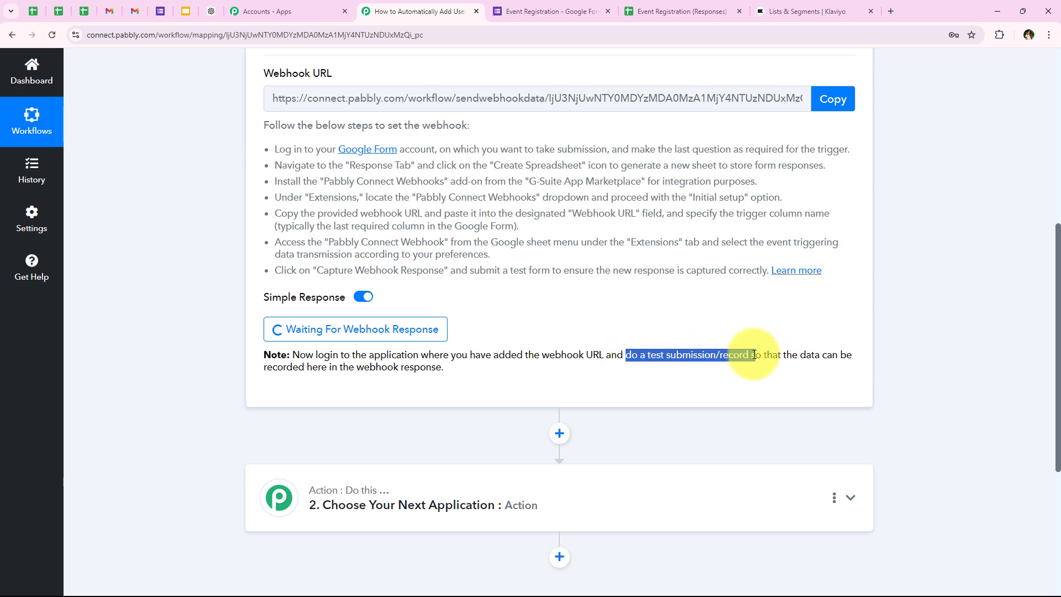
pyautogui.click(728, 310)
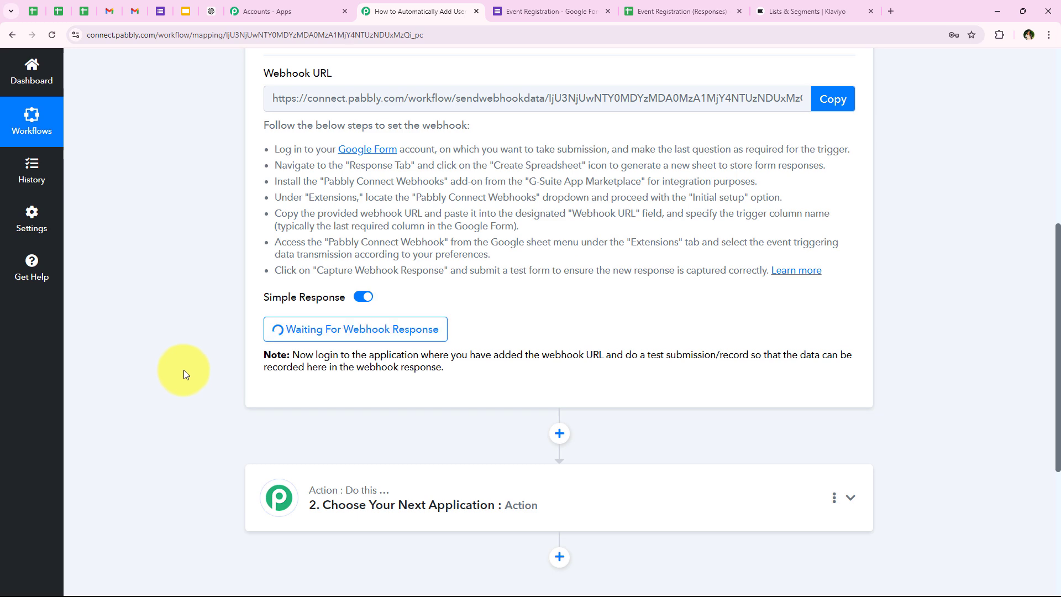
pyautogui.scroll(3, 248, 257)
pyautogui.scroll(-1, 252, 336)
pyautogui.scroll(1, 240, 357)
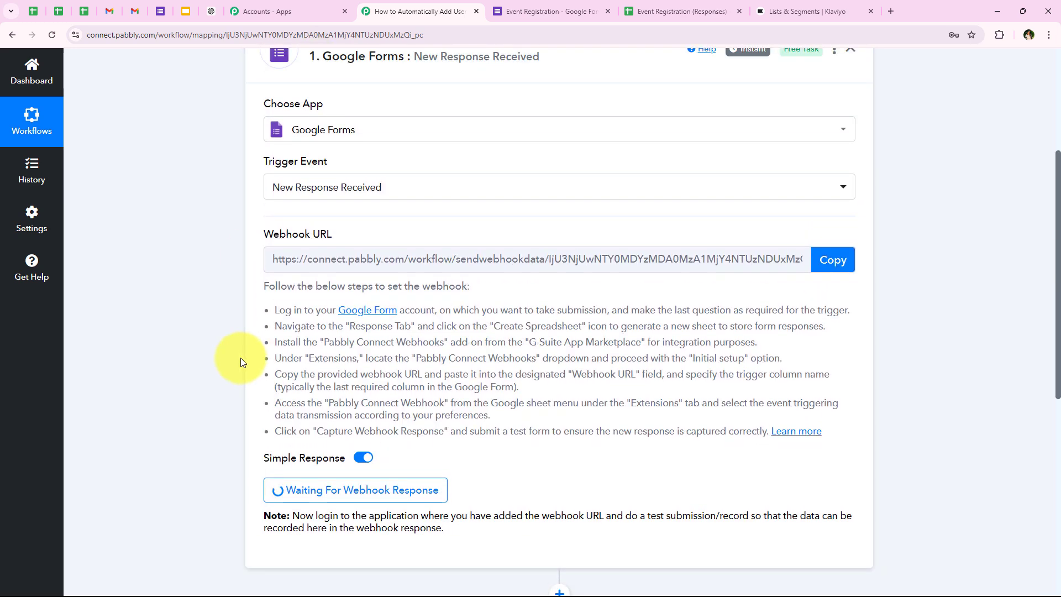
pyautogui.click(698, 5)
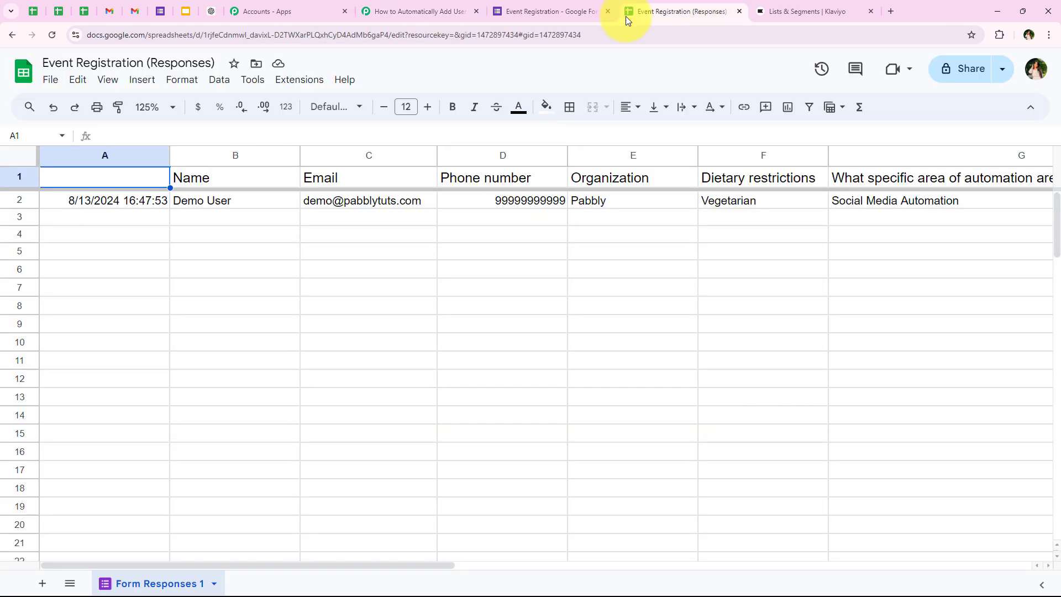
# Enable Send On Event in Pabbly Connect Webhooks, zoom to 150%, and verify the checkmark
pyautogui.click(306, 81)
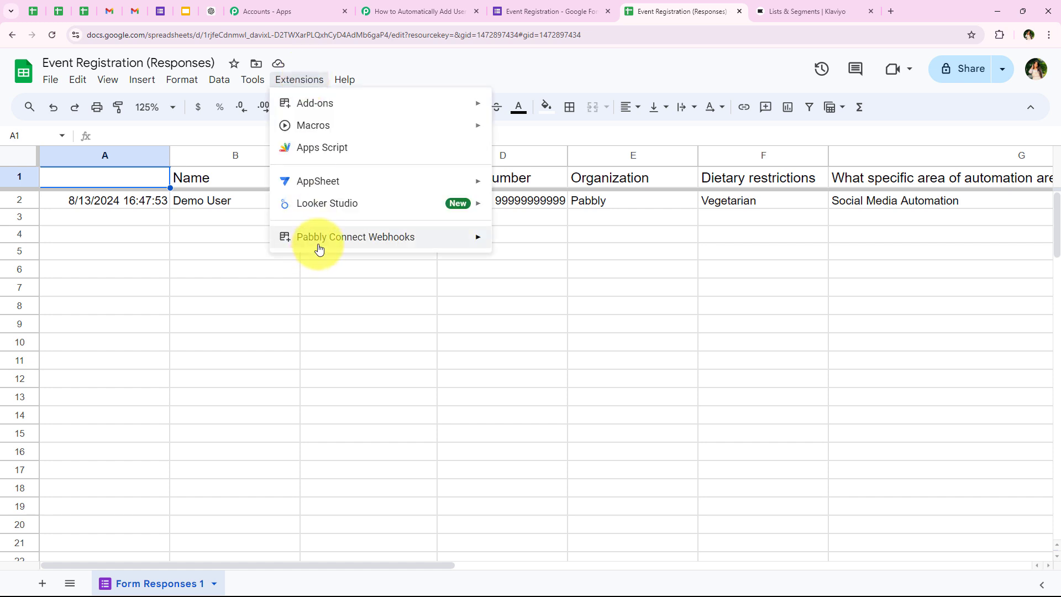
pyautogui.moveTo(488, 243)
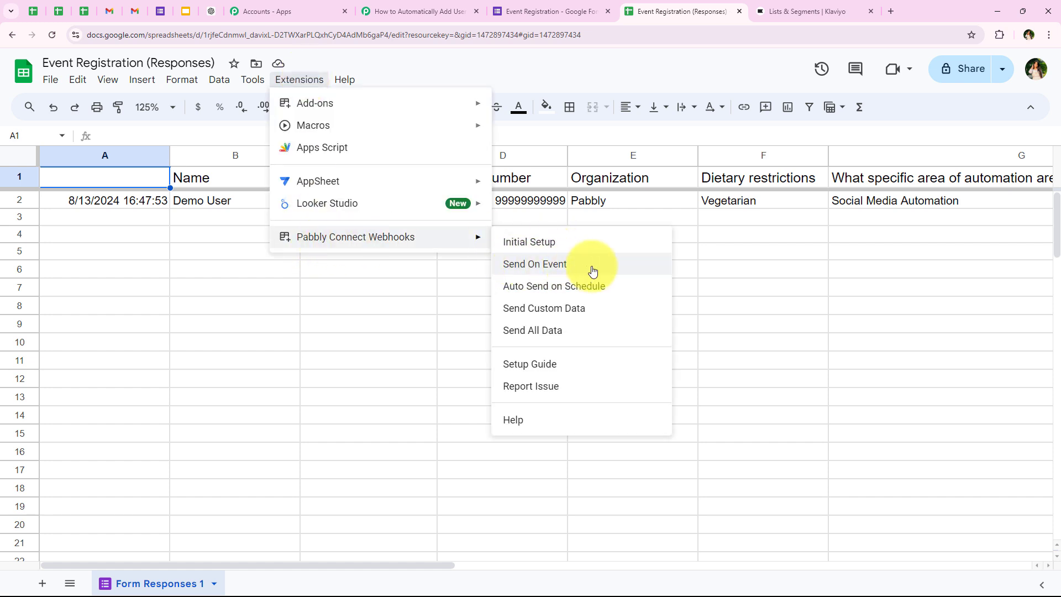
pyautogui.click(615, 270)
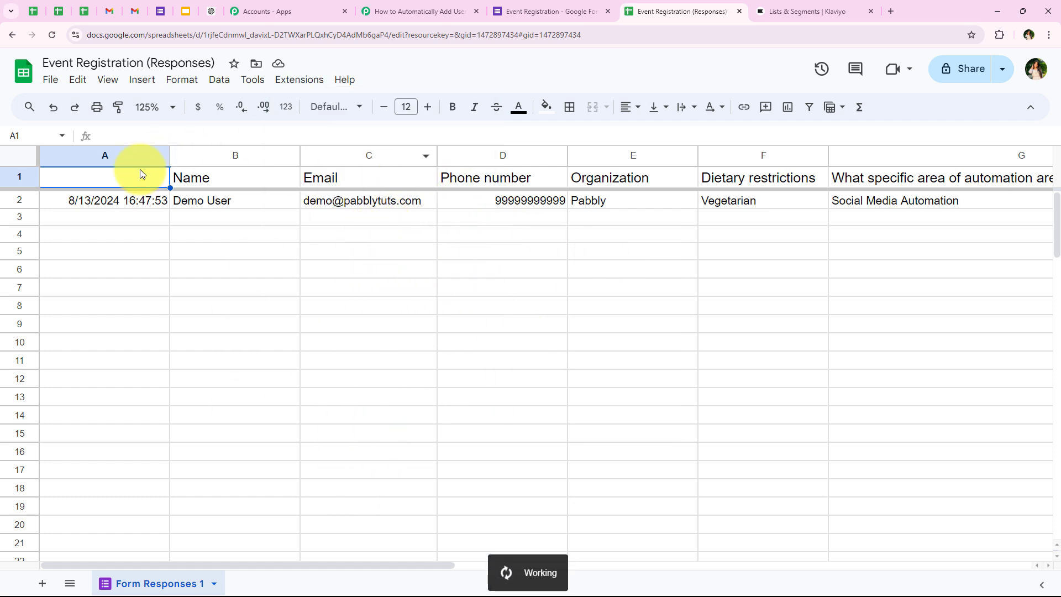
pyautogui.click(171, 107)
pyautogui.click(175, 242)
pyautogui.click(278, 235)
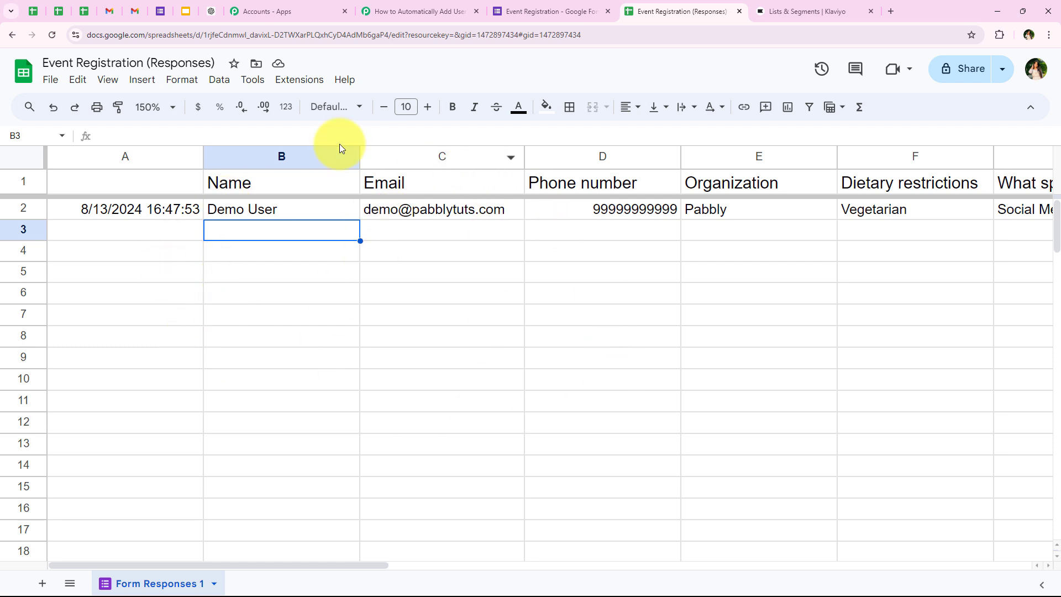
pyautogui.click(299, 79)
pyautogui.moveTo(359, 237)
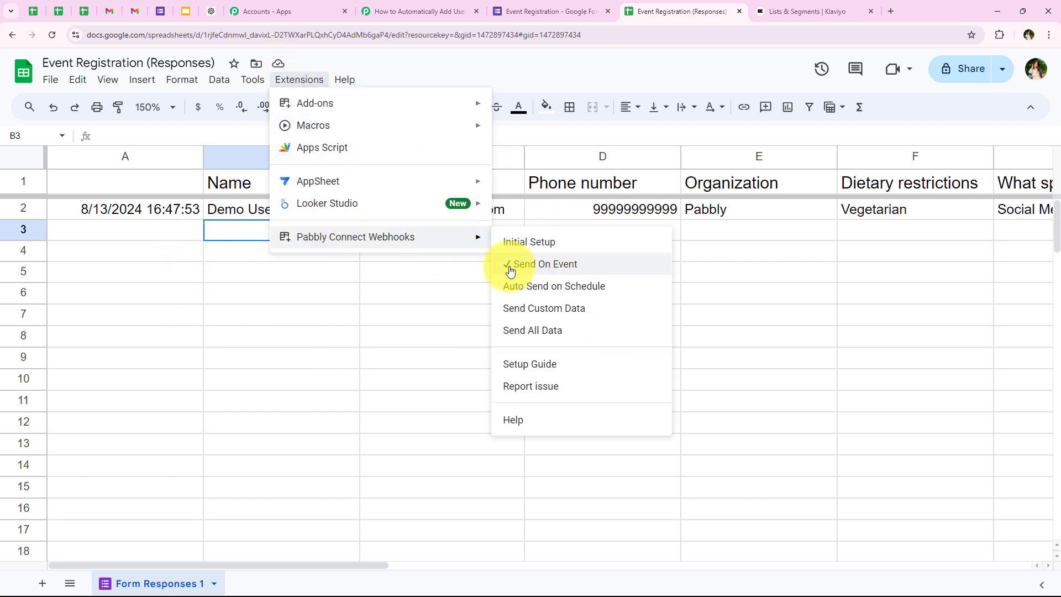
pyautogui.click(386, 274)
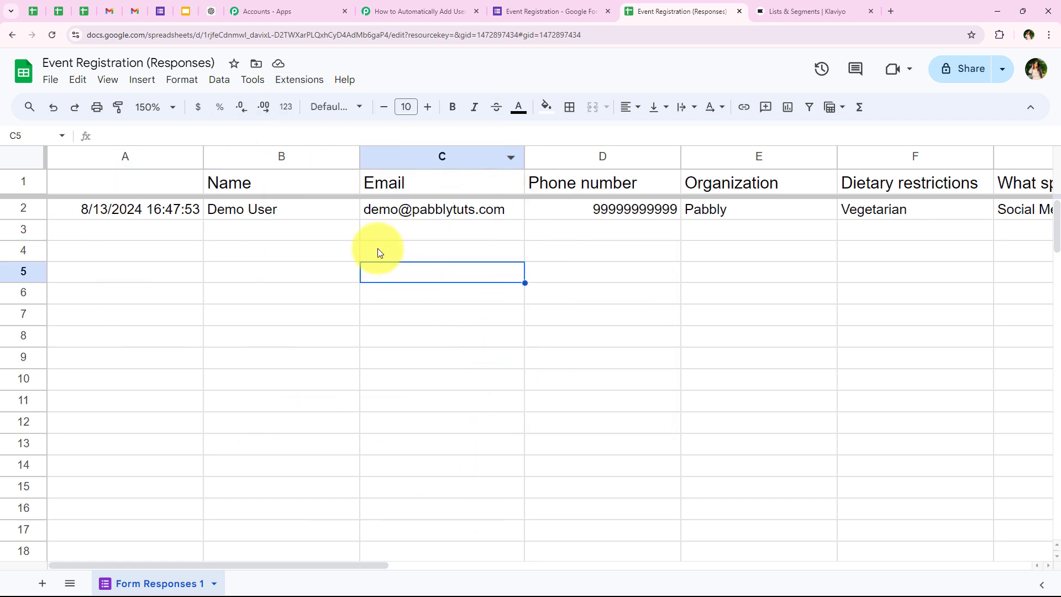
# Open a preview of the Event Registration form and enter the respondent's email address
pyautogui.click(544, 6)
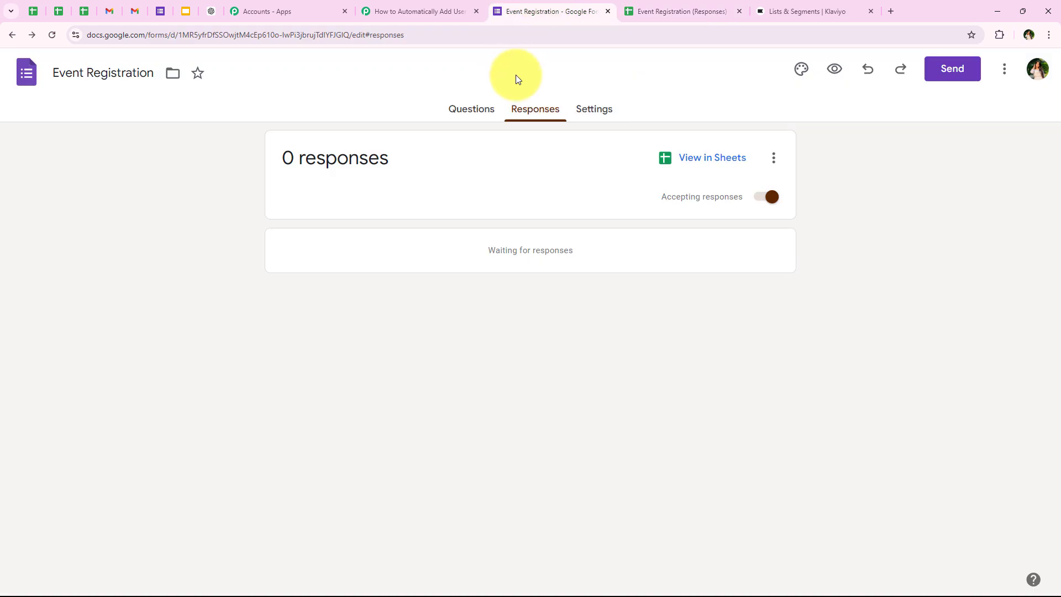
pyautogui.click(835, 63)
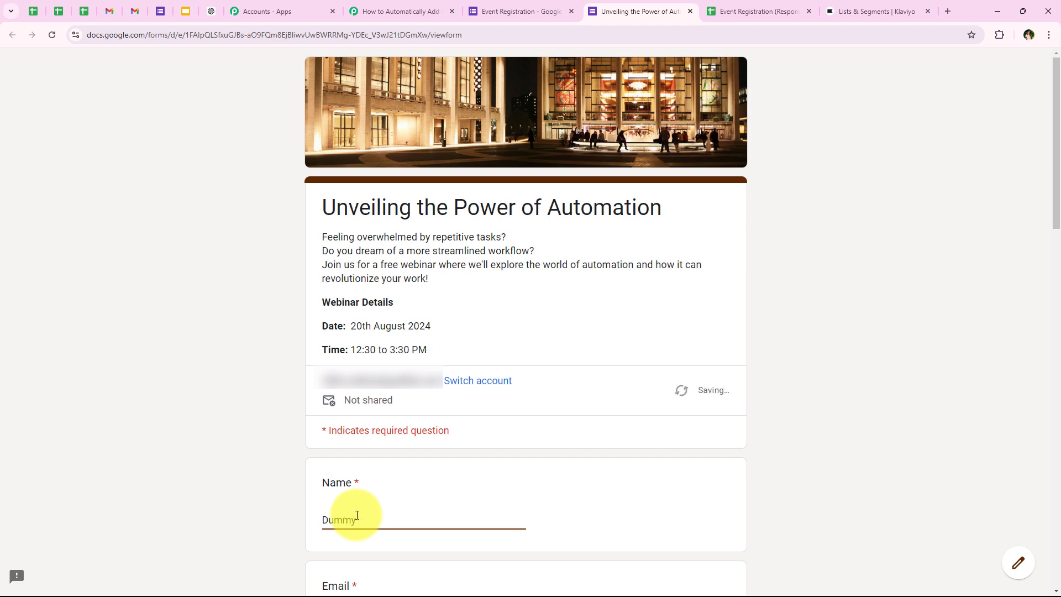
pyautogui.press('Tab')
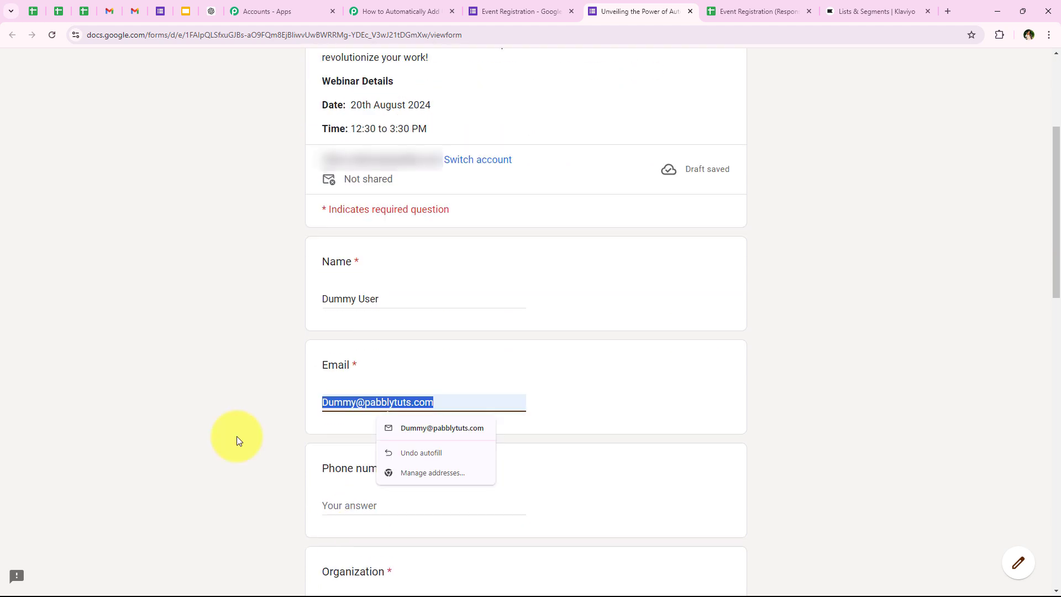
pyautogui.press('BackSpace')
pyautogui.click(343, 401)
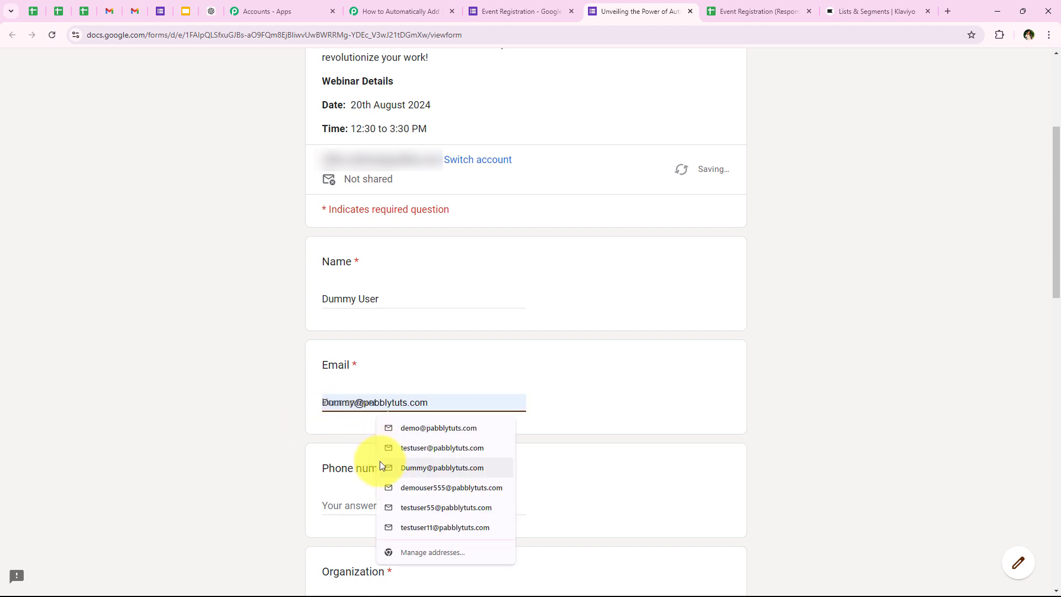
pyautogui.click(380, 465)
pyautogui.click(356, 400)
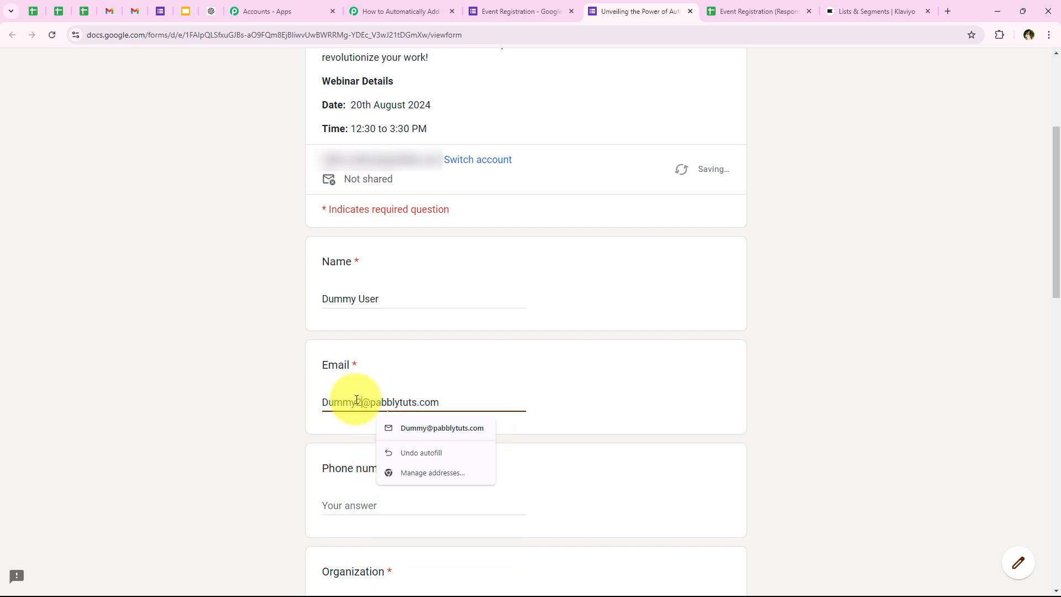
pyautogui.write('22')
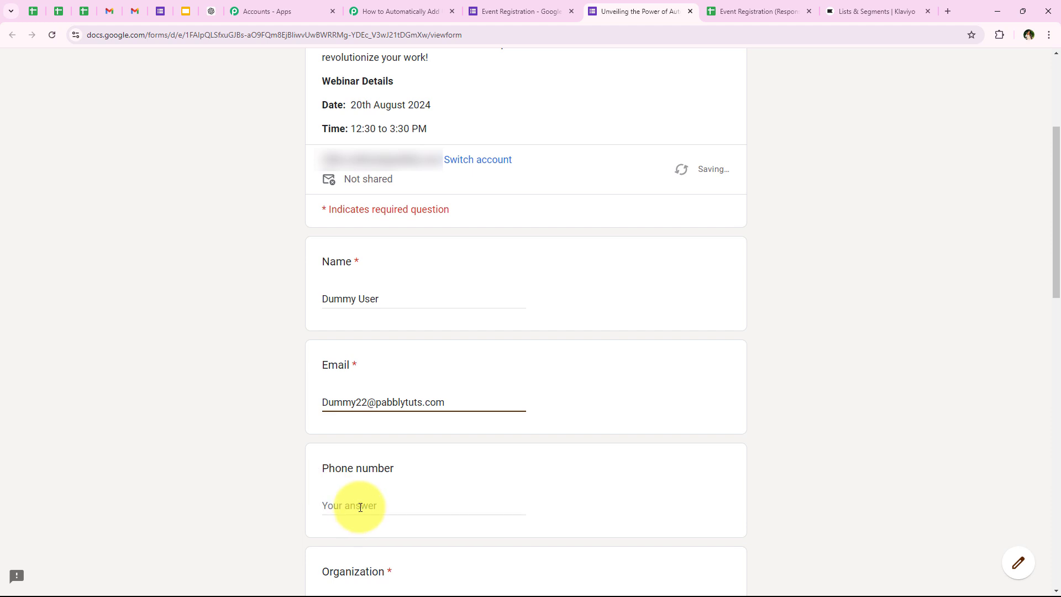
# Fill in the respondent's phone number and 'Pabbly' as the Organization
pyautogui.scroll(-3, 264, 428)
pyautogui.click(357, 341)
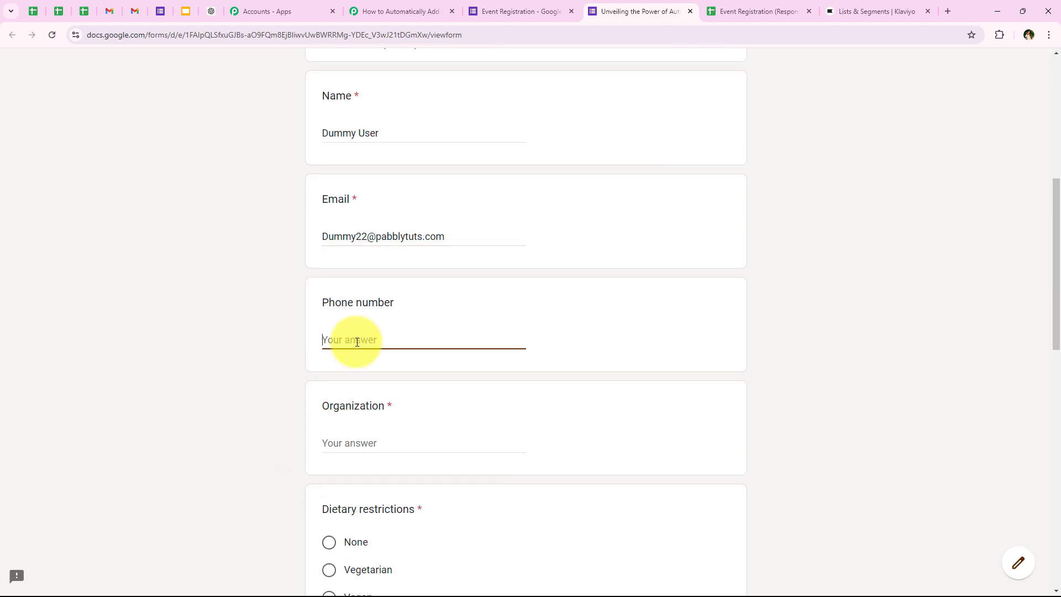
pyautogui.write('999999999')
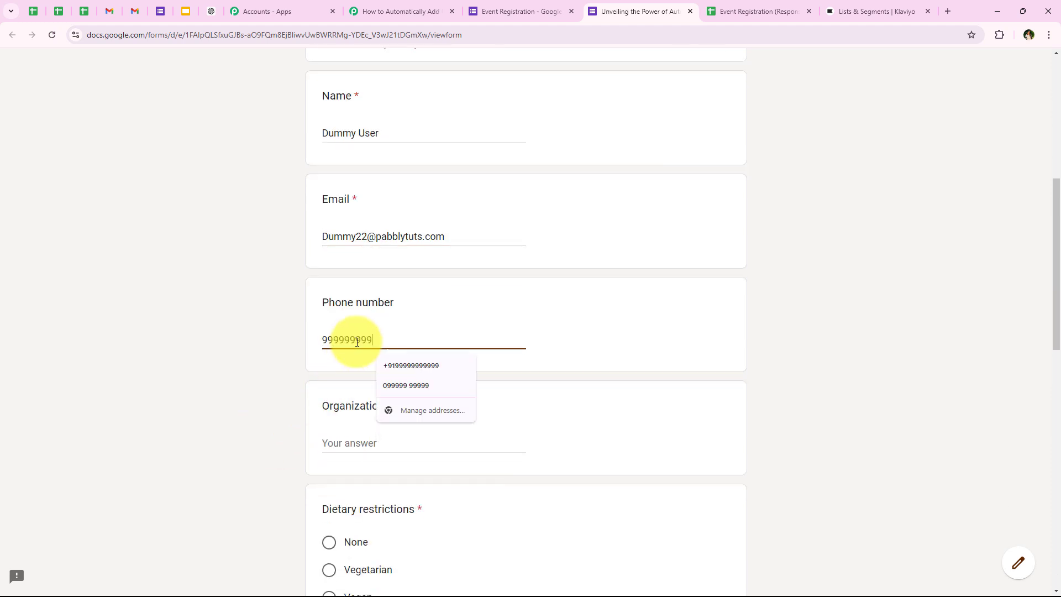
pyautogui.write('99')
pyautogui.press('BackSpace')
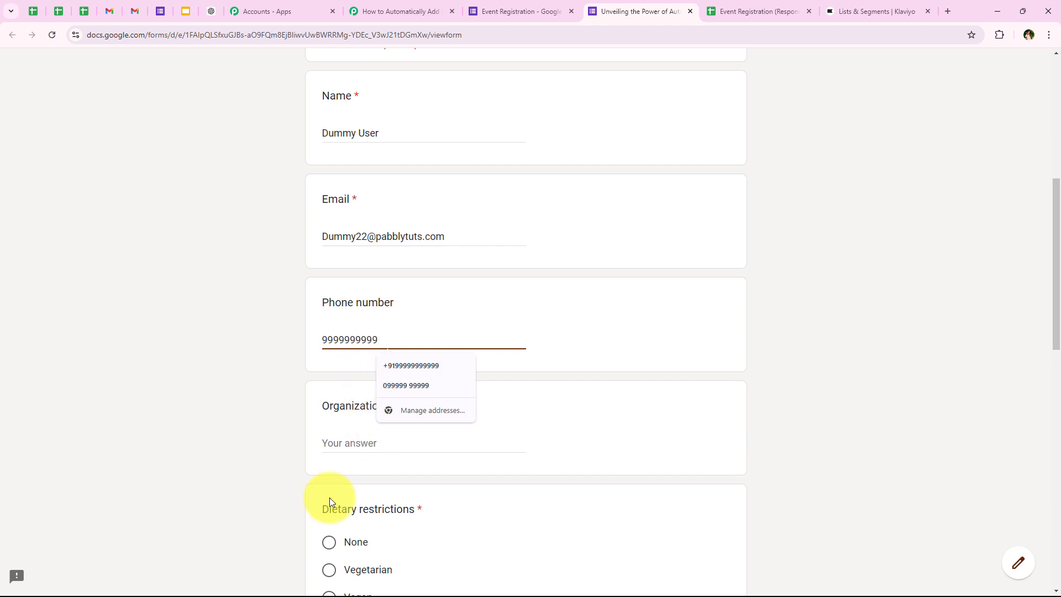
pyautogui.click(344, 439)
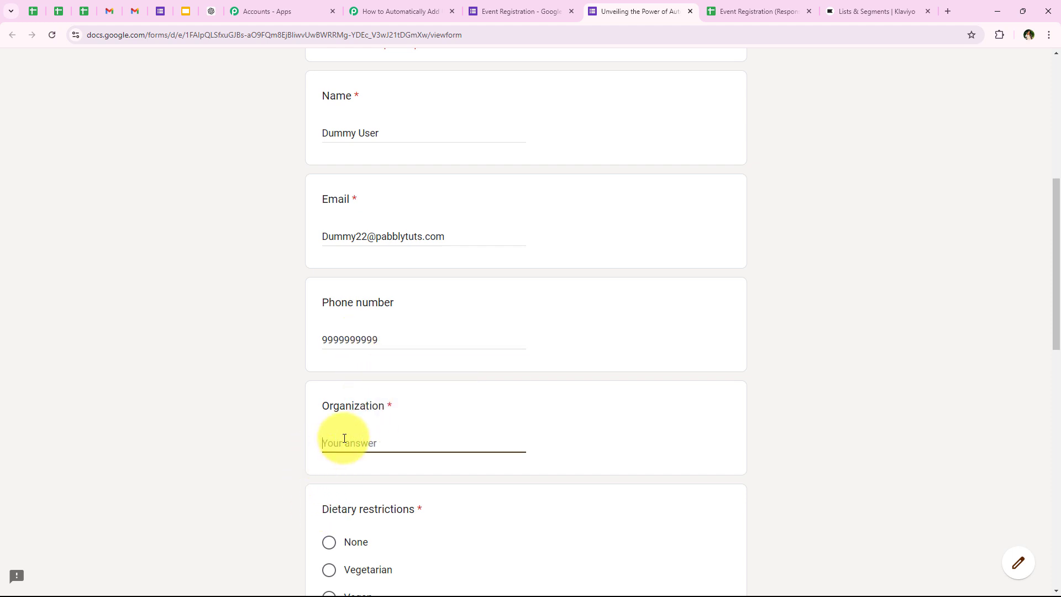
pyautogui.write('Pabbly')
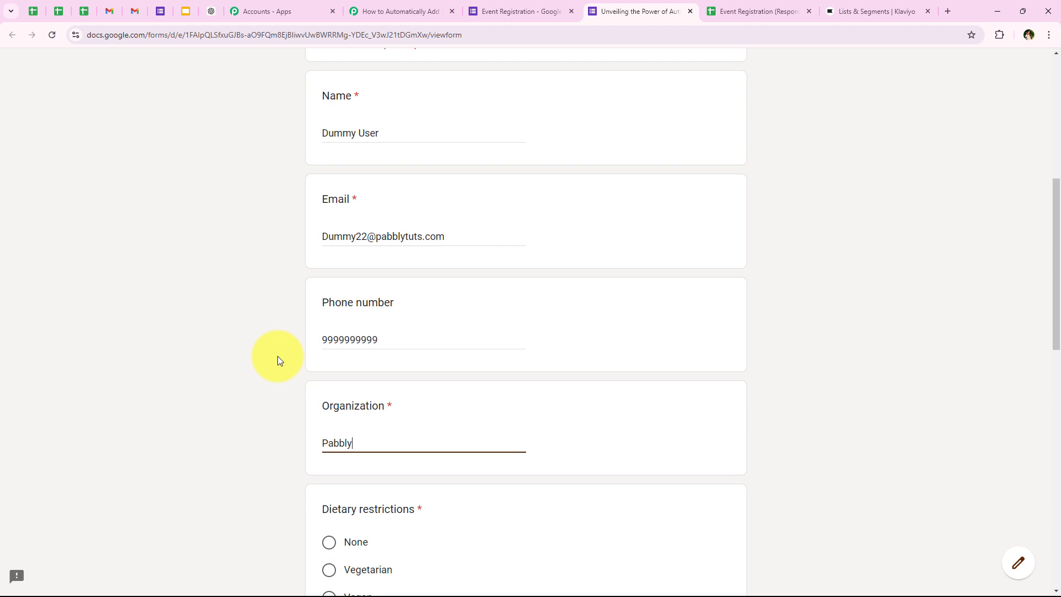
# Answer Vegetarian, Marketing Automation and Social Media for the remaining questions
pyautogui.scroll(-5, 279, 361)
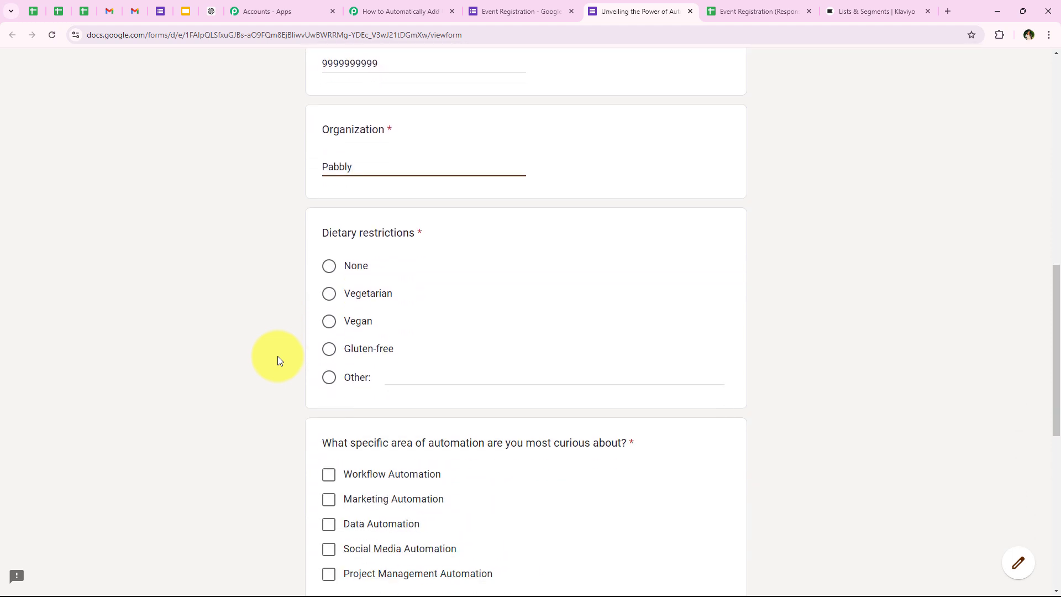
pyautogui.scroll(-2, 277, 360)
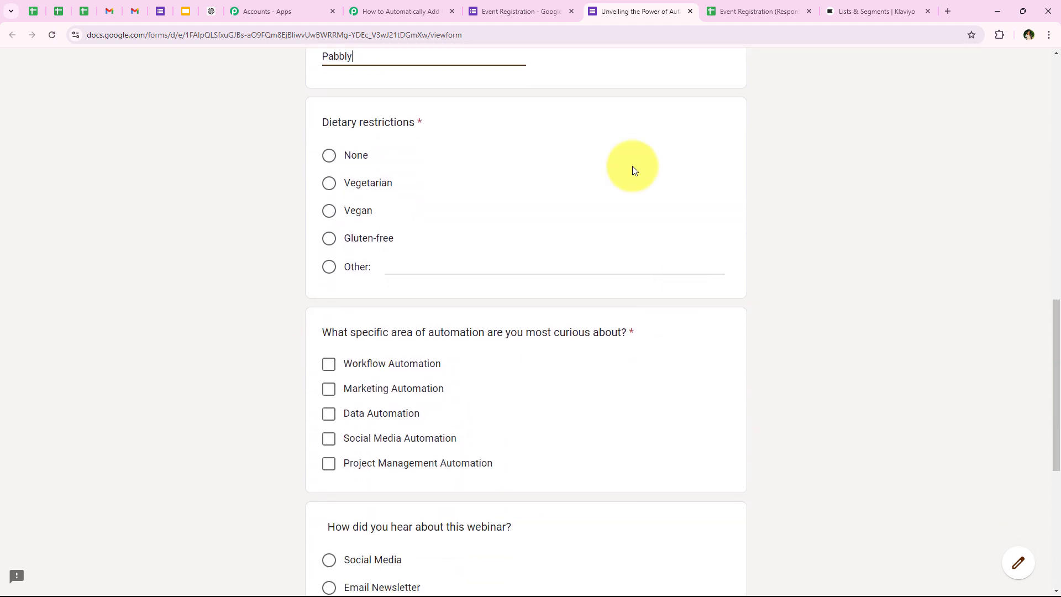
pyautogui.click(330, 185)
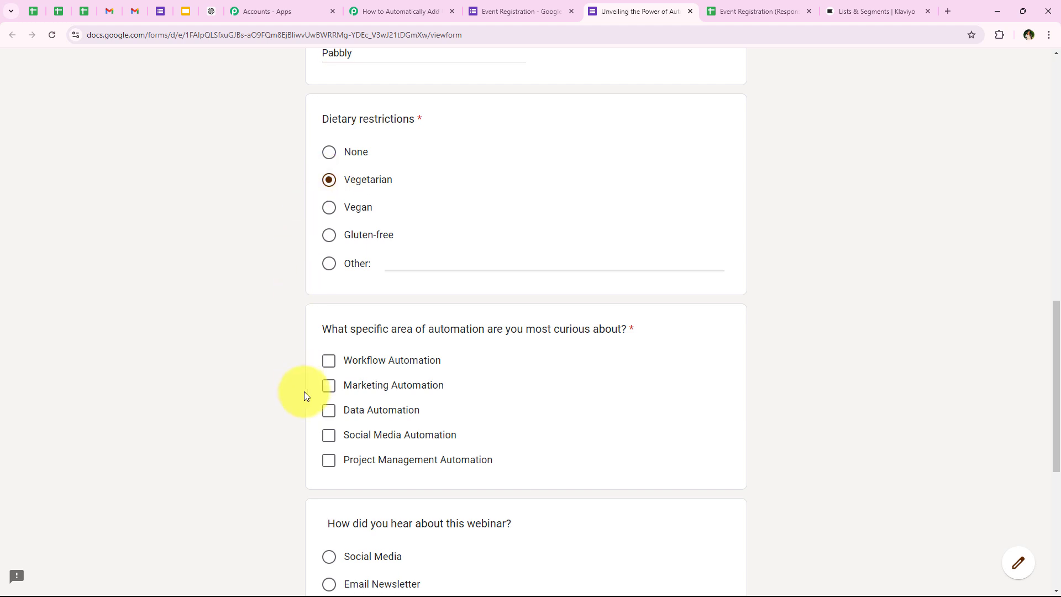
pyautogui.scroll(-2, 304, 394)
pyautogui.scroll(-1, 304, 391)
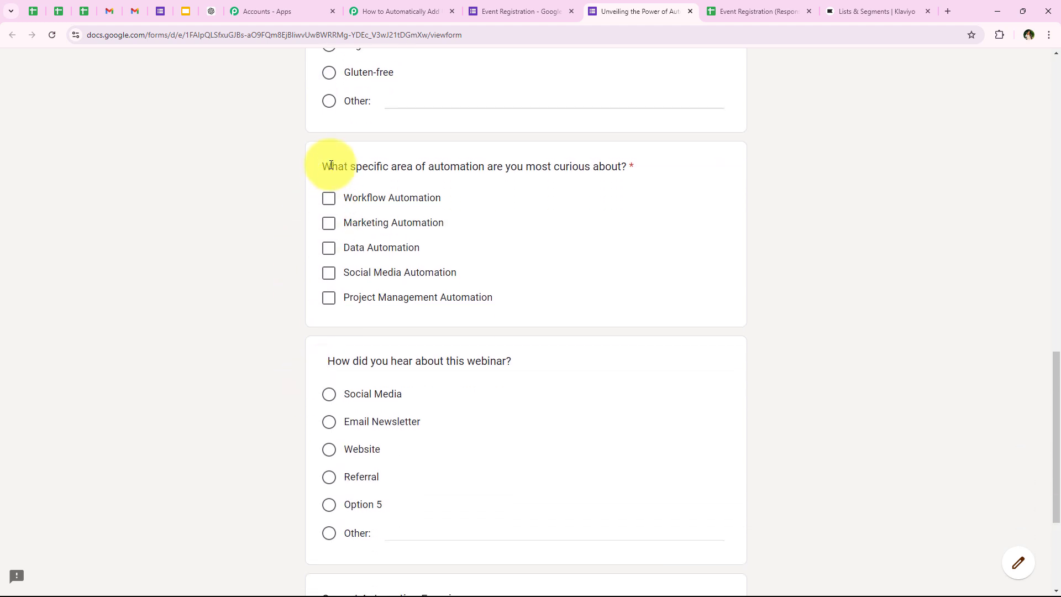
pyautogui.moveTo(322, 165); pyautogui.dragTo(622, 168)
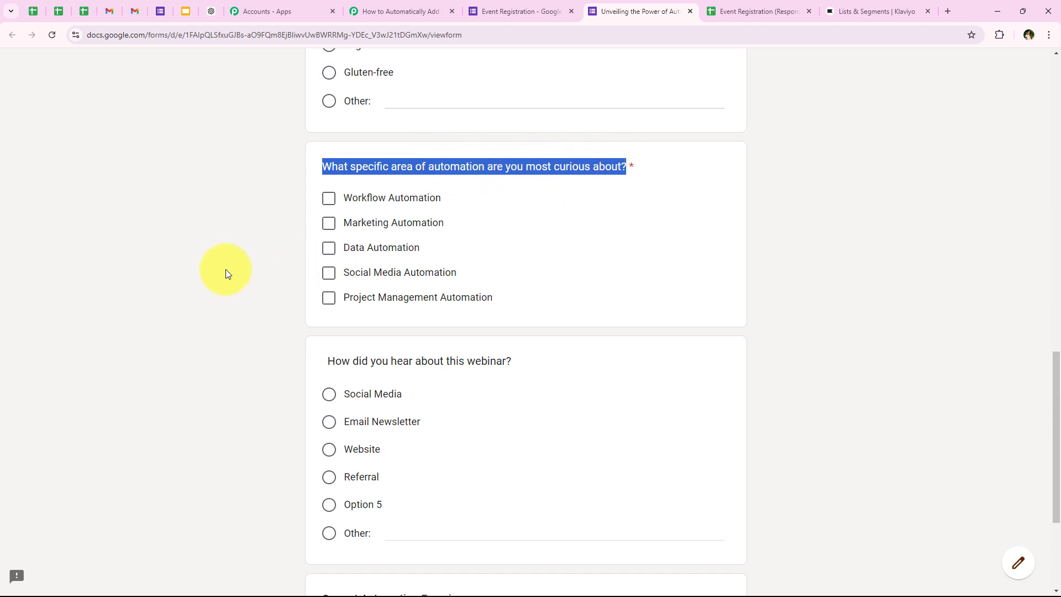
pyautogui.click(329, 223)
pyautogui.scroll(-3, 346, 310)
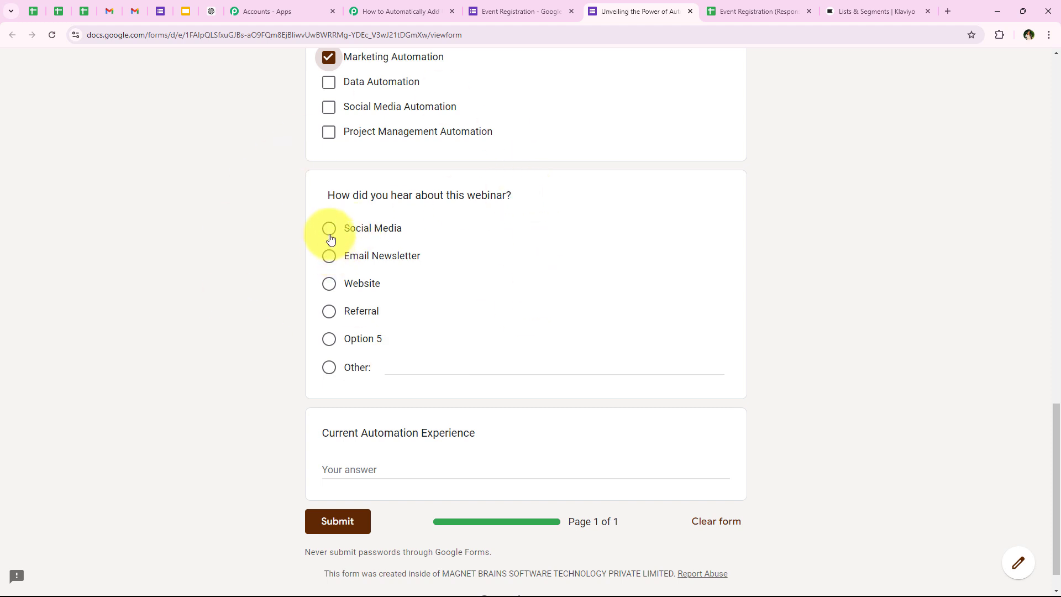
pyautogui.click(330, 232)
pyautogui.scroll(-2, 327, 237)
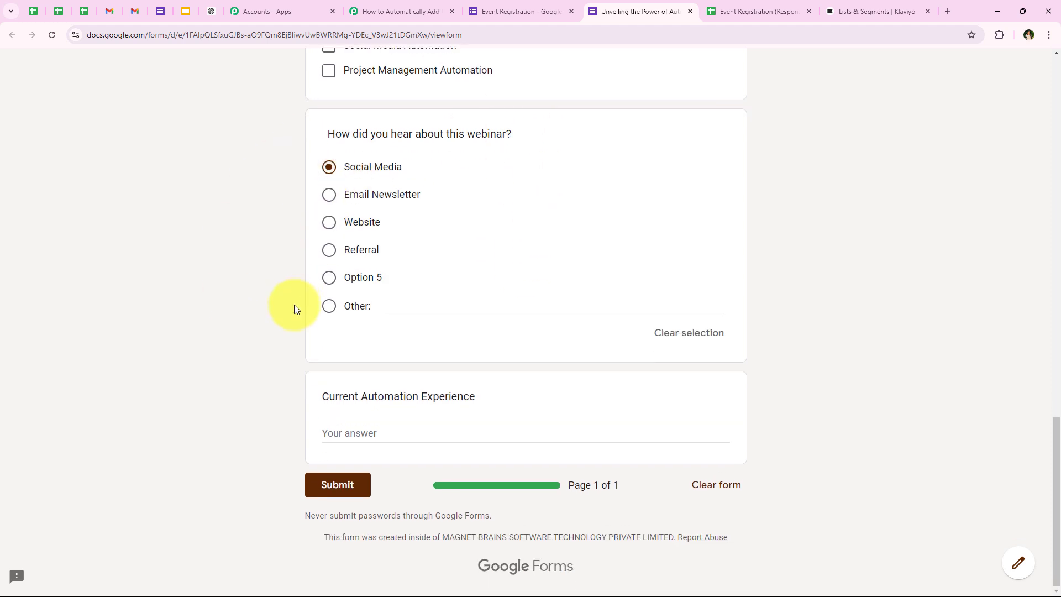
pyautogui.moveTo(313, 403); pyautogui.dragTo(489, 395)
pyautogui.click(209, 415)
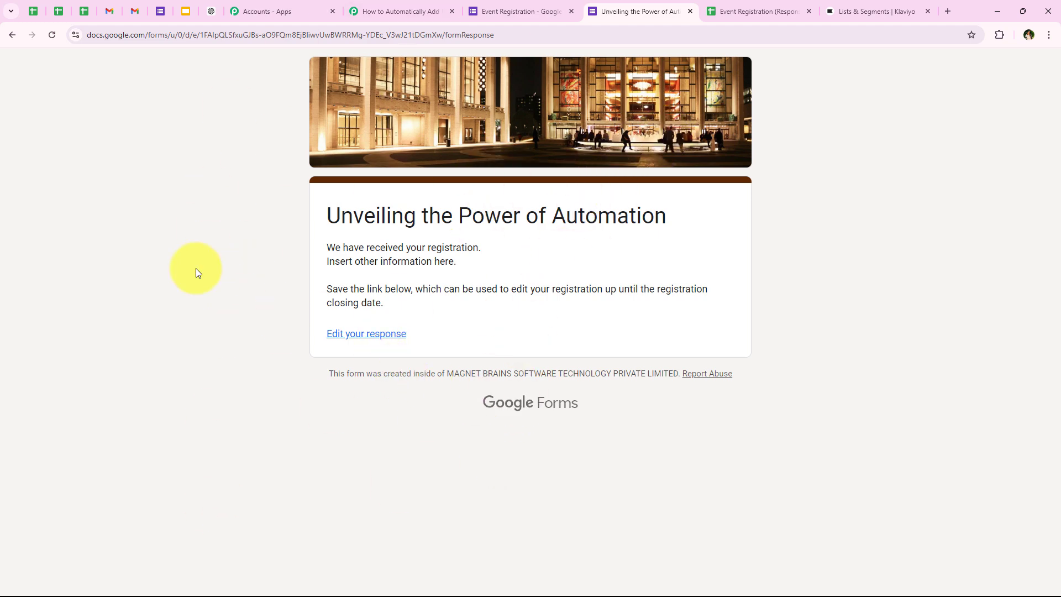
# In the workflow tab, review the captured name, Organization 'Pabbly' and phone number in the trigger response
pyautogui.click(428, 10)
pyautogui.scroll(-2, 445, 126)
pyautogui.scroll(-6, 449, 147)
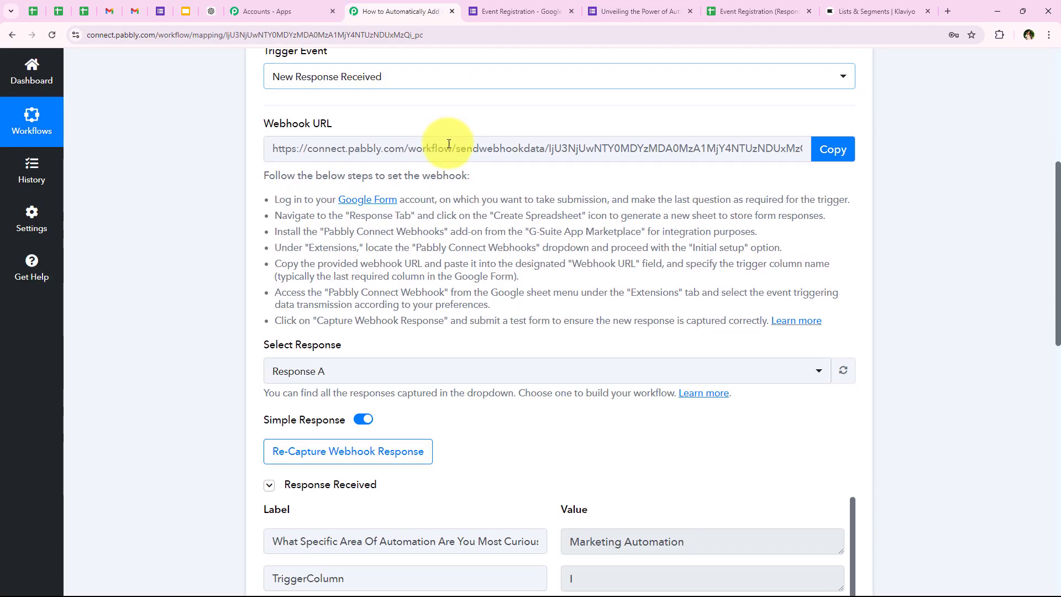
pyautogui.scroll(-2, 449, 144)
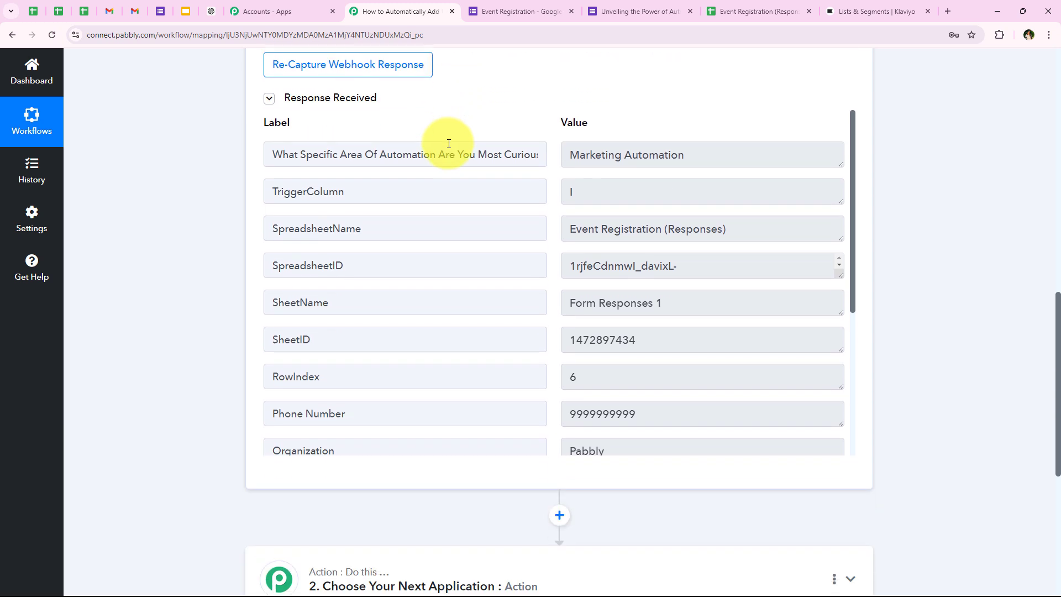
pyautogui.scroll(-3, 530, 310)
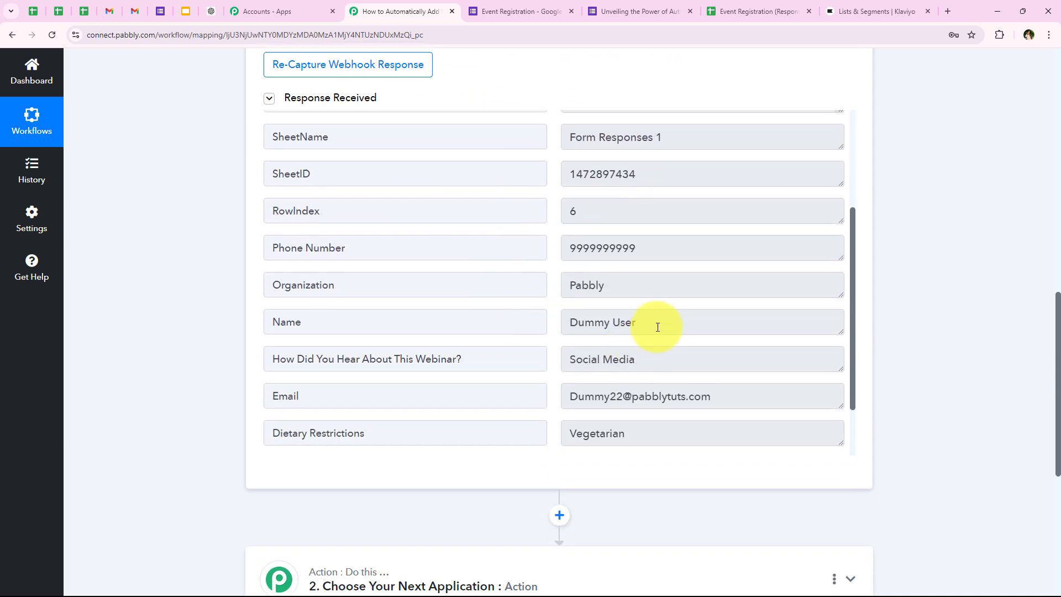
pyautogui.moveTo(658, 326); pyautogui.dragTo(471, 348)
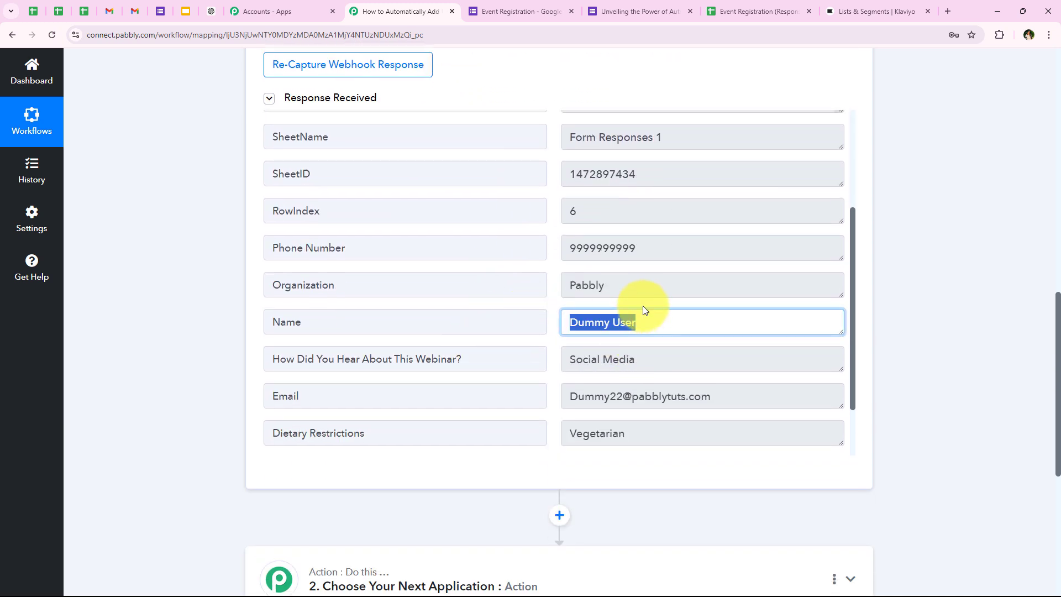
pyautogui.click(611, 295)
pyautogui.doubleClick(611, 279)
pyautogui.moveTo(646, 247); pyautogui.dragTo(539, 268)
# Check the captured Vegetarian answer and email address, then return to the top of the response
pyautogui.scroll(-1, 590, 237)
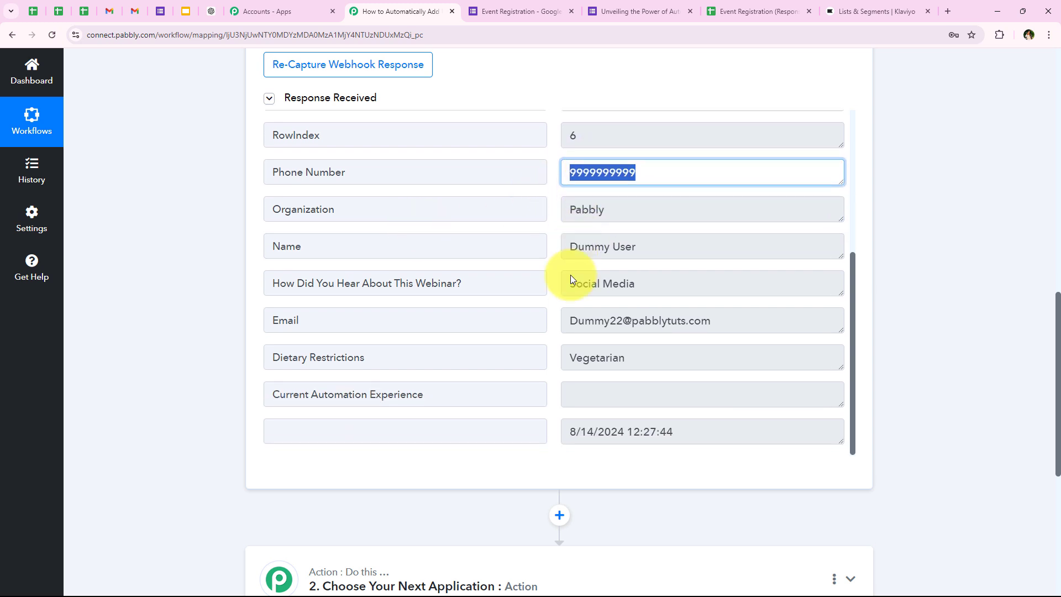
pyautogui.moveTo(646, 285); pyautogui.dragTo(549, 298)
pyautogui.doubleClick(634, 350)
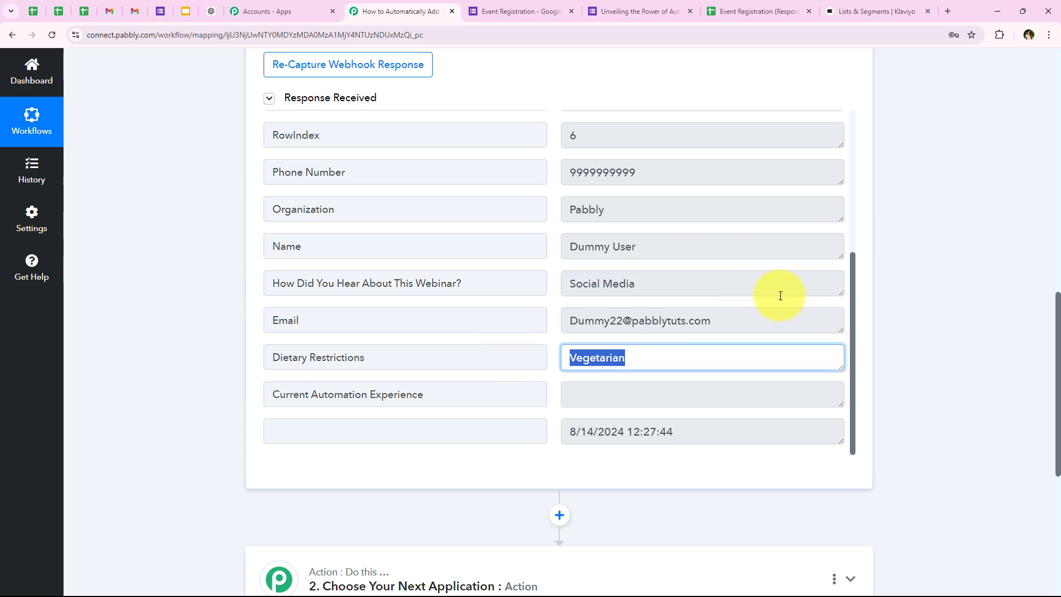
pyautogui.tripleClick(686, 320)
pyautogui.scroll(-1, 447, 379)
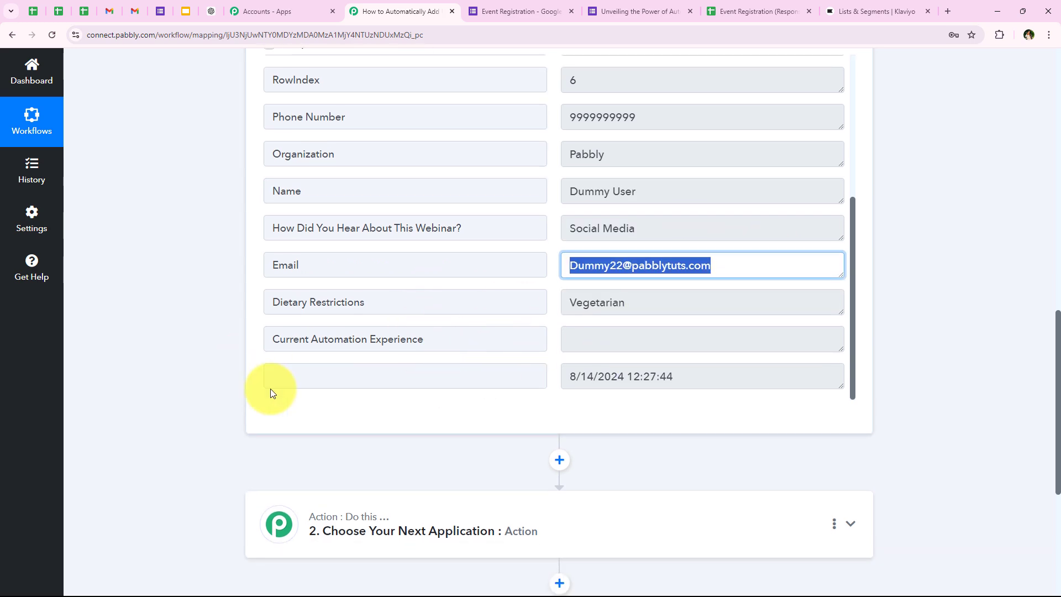
pyautogui.scroll(4, 466, 322)
pyautogui.scroll(2, 191, 315)
pyautogui.scroll(10, 190, 311)
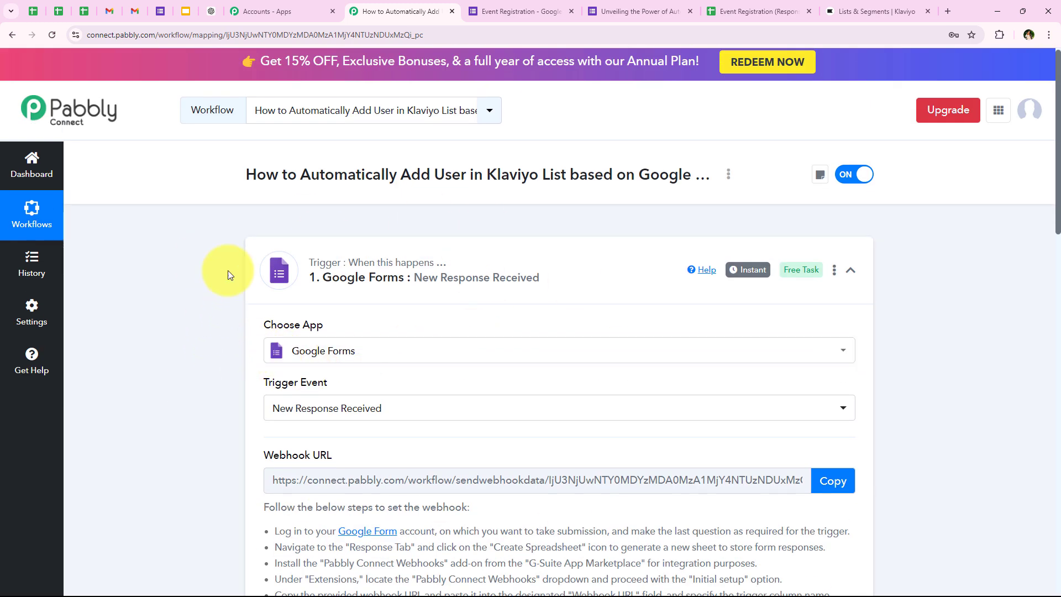
# Collapse the trigger, search and pick 'Klaviyo V2' as the action app, and choose the Create Profile event
pyautogui.click(348, 269)
pyautogui.click(354, 399)
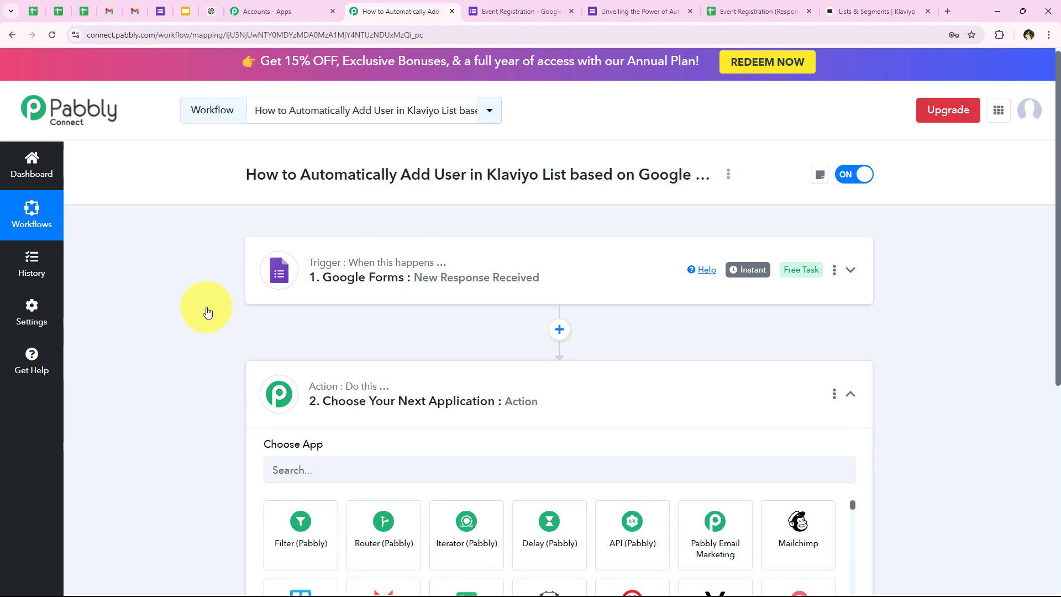
pyautogui.click(298, 284)
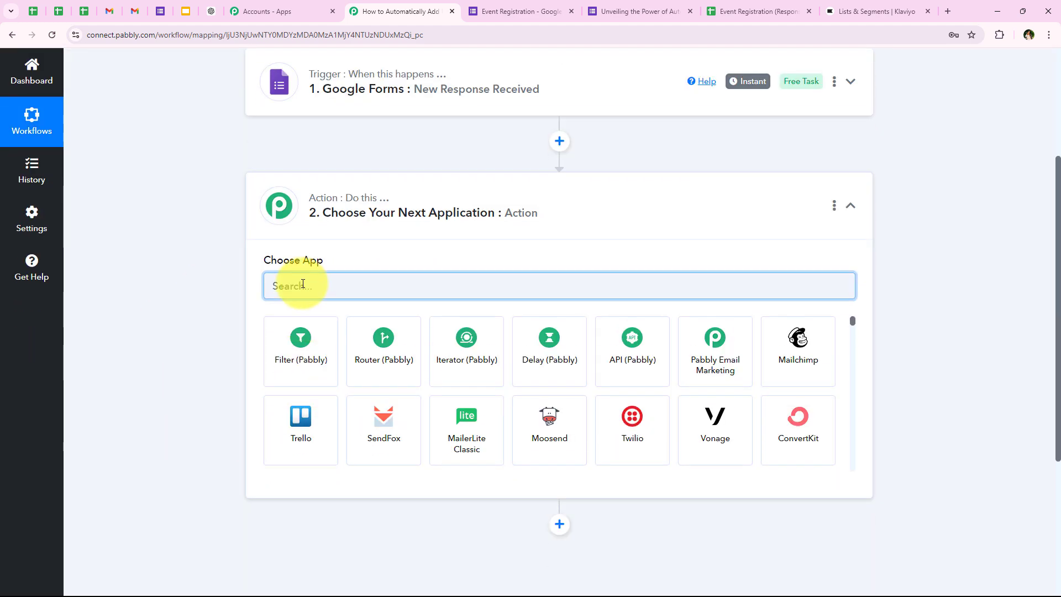
pyautogui.write('Klav')
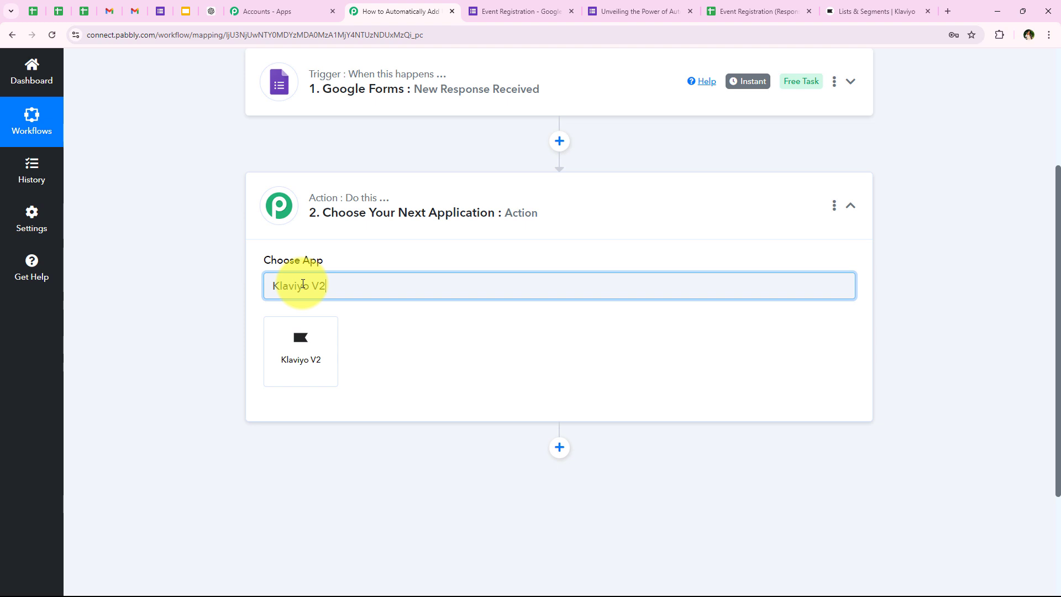
pyautogui.write('iyo V2')
pyautogui.click(330, 364)
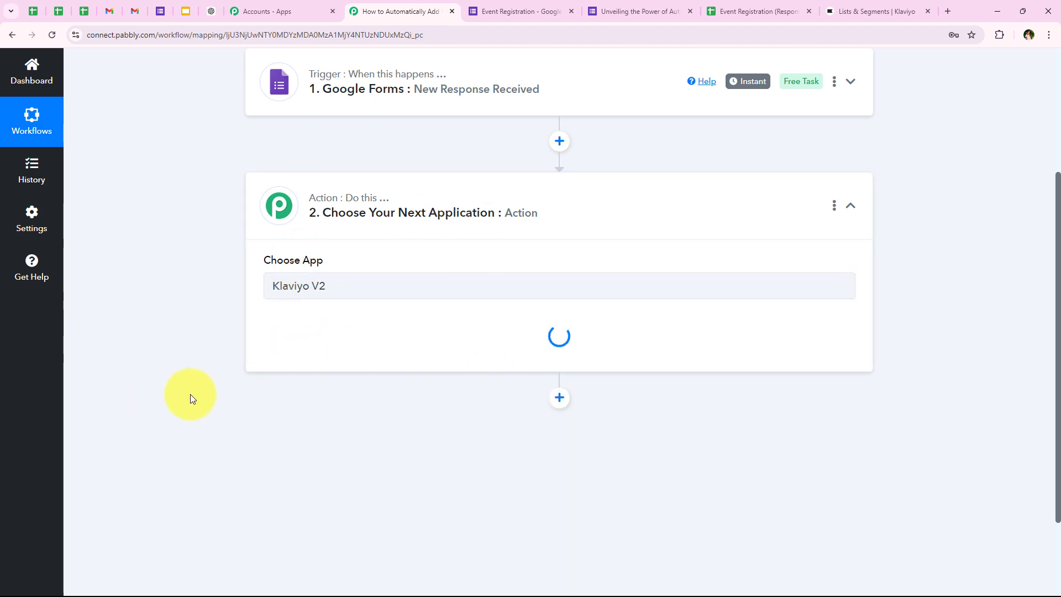
pyautogui.click(289, 343)
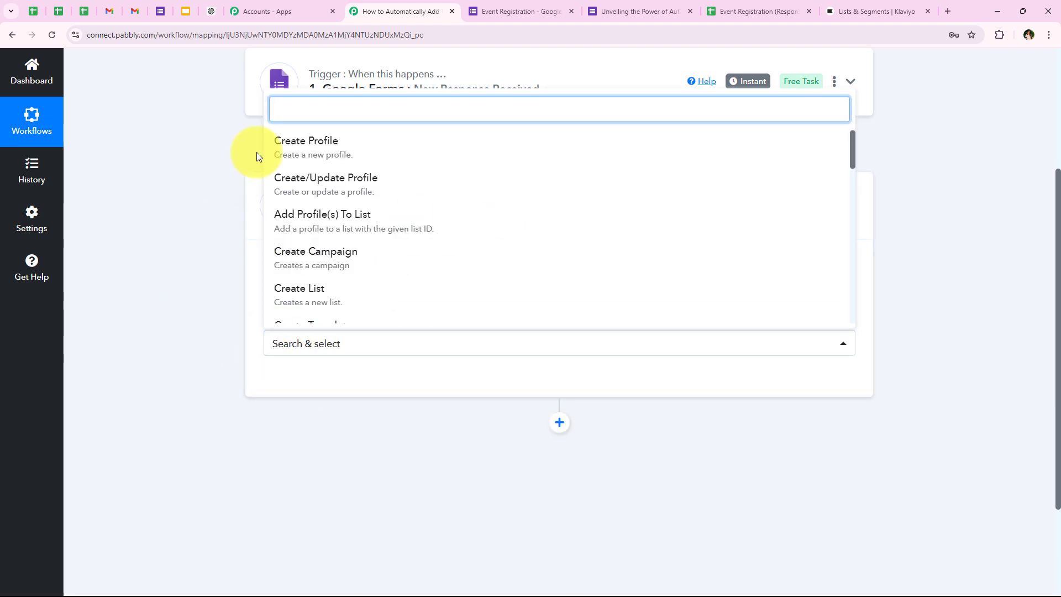
pyautogui.click(286, 156)
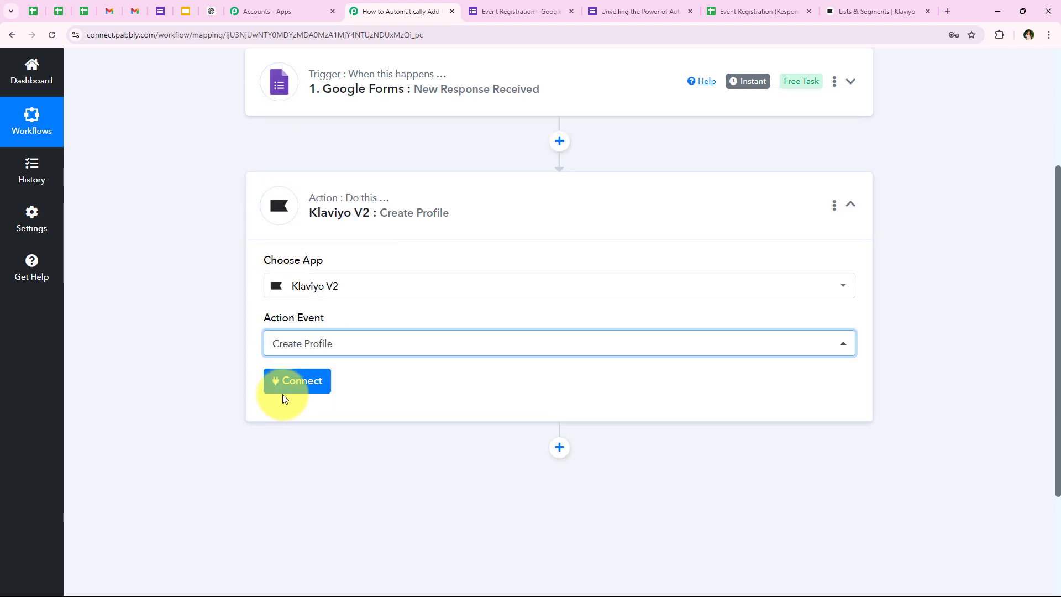
# Start connecting a Klaviyo account to the Create Profile step
pyautogui.click(282, 389)
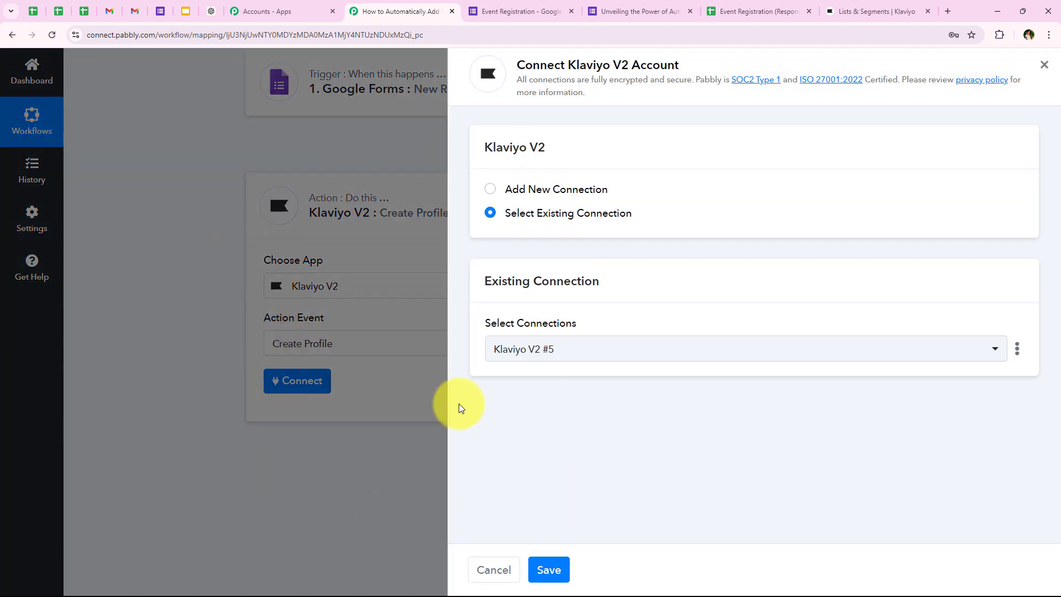
pyautogui.moveTo(505, 193); pyautogui.dragTo(622, 198)
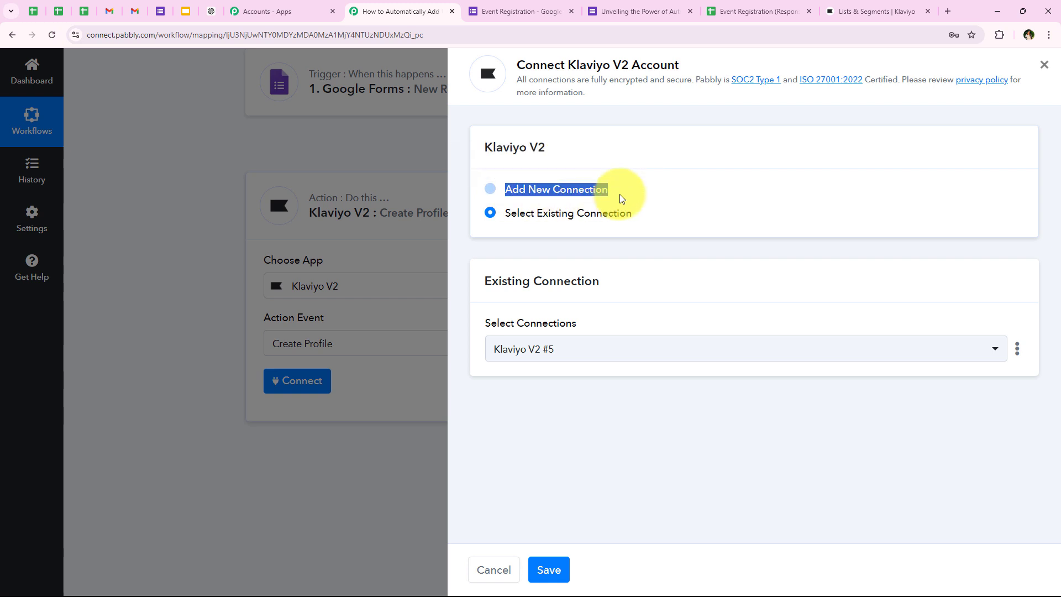
pyautogui.moveTo(506, 216); pyautogui.dragTo(633, 219)
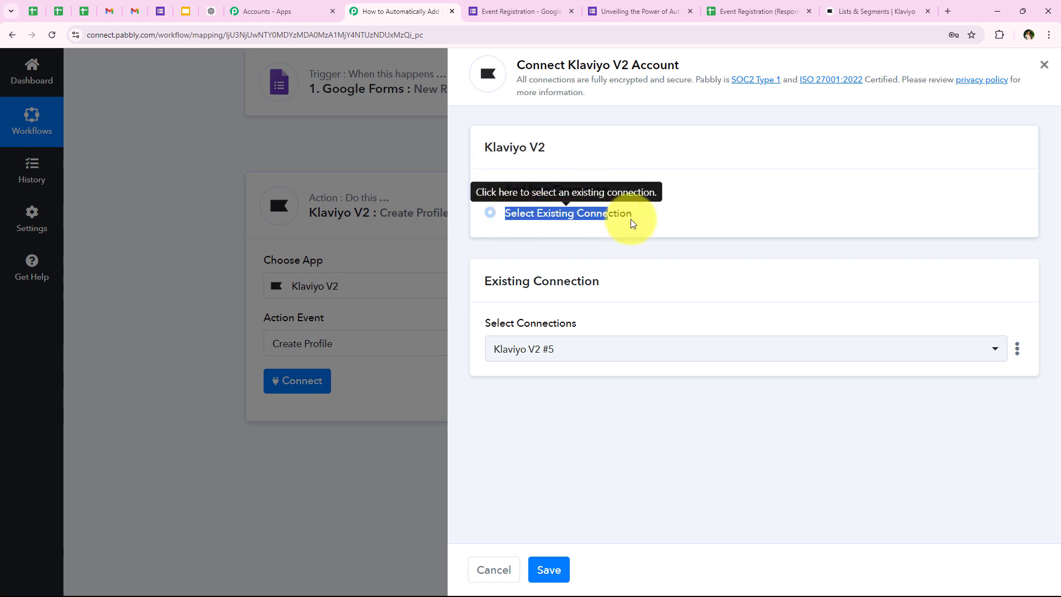
pyautogui.click(633, 420)
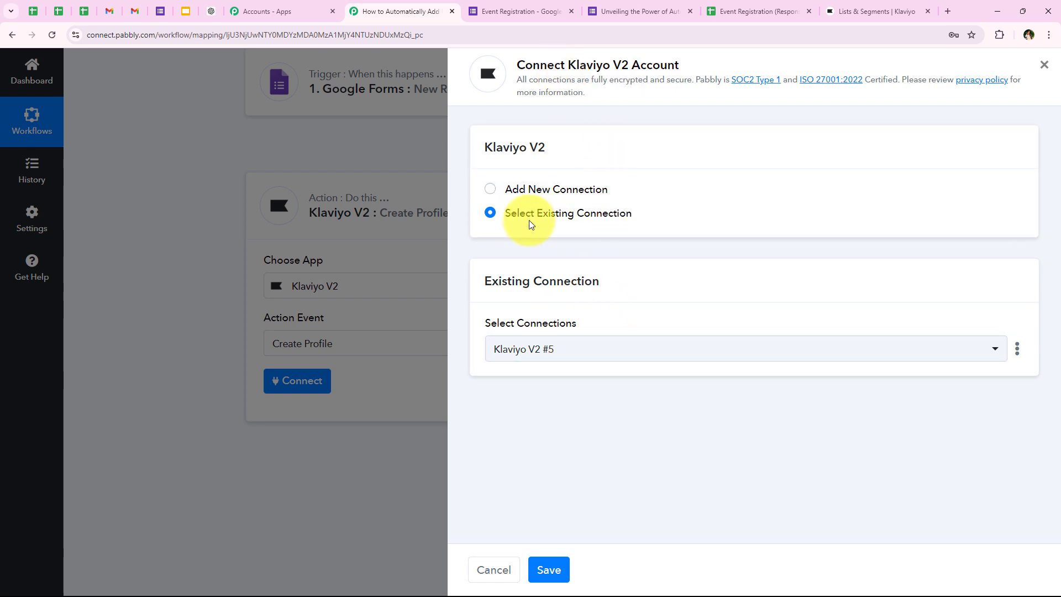
pyautogui.click(548, 570)
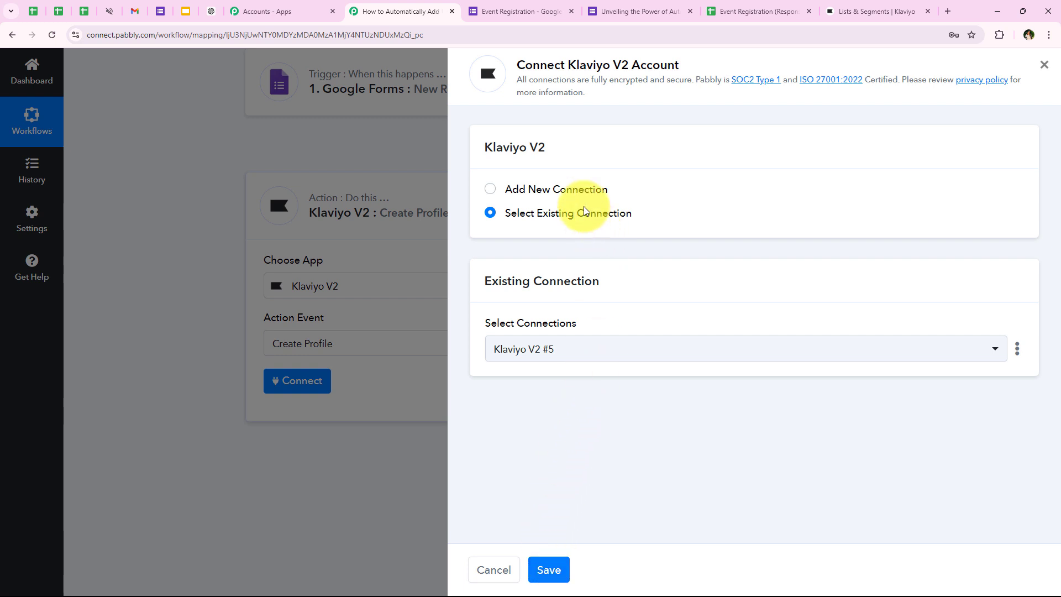
# Add new connection Klaviyo V2 #6, keep revision 2024-02-15, and launch Klaviyo authorization
pyautogui.click(569, 190)
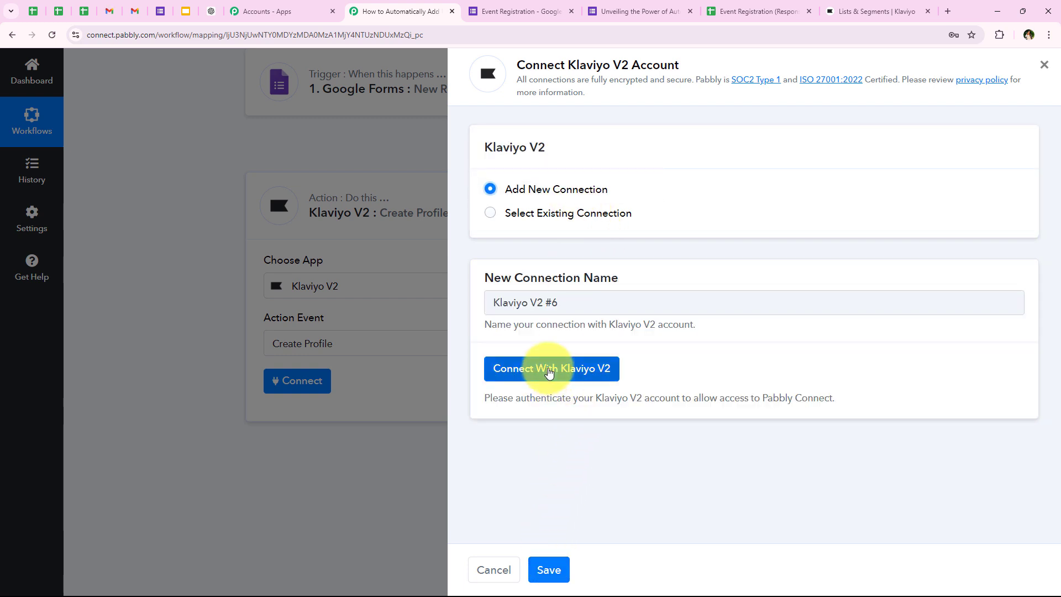
pyautogui.click(549, 369)
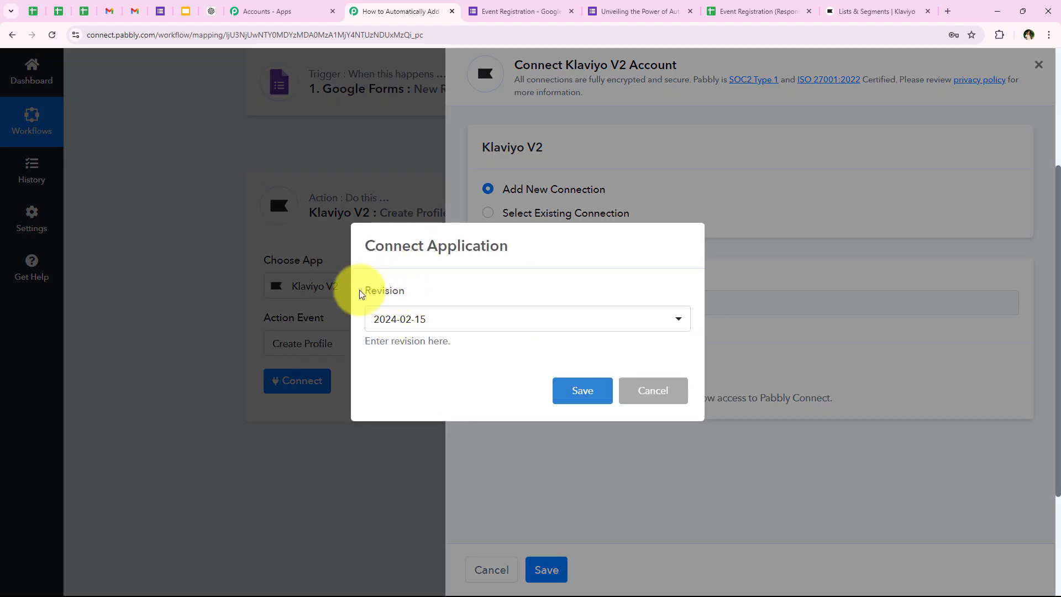
pyautogui.moveTo(360, 293); pyautogui.dragTo(413, 299)
pyautogui.click(428, 329)
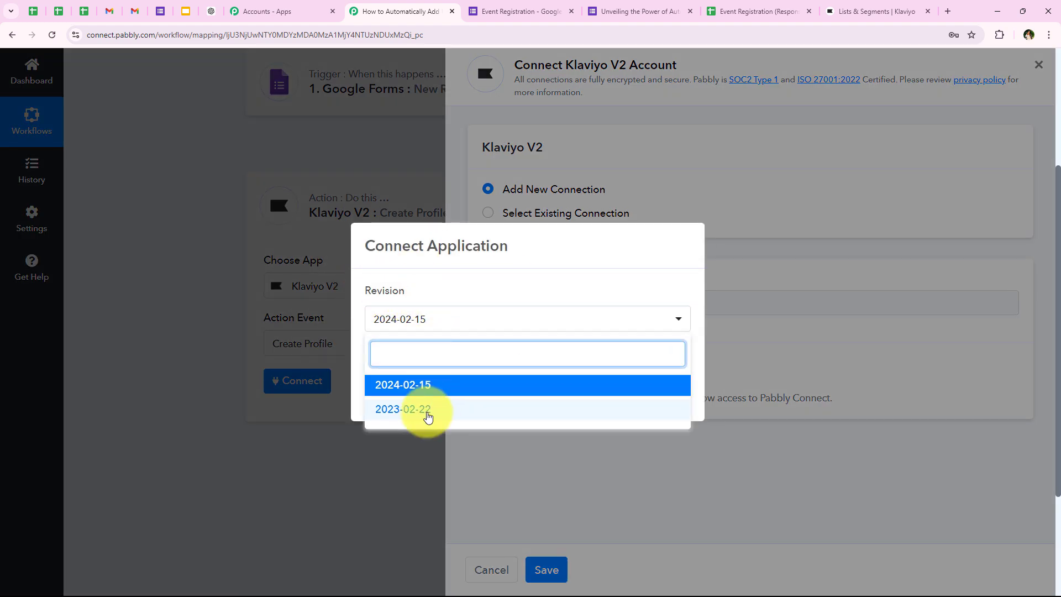
pyautogui.click(426, 385)
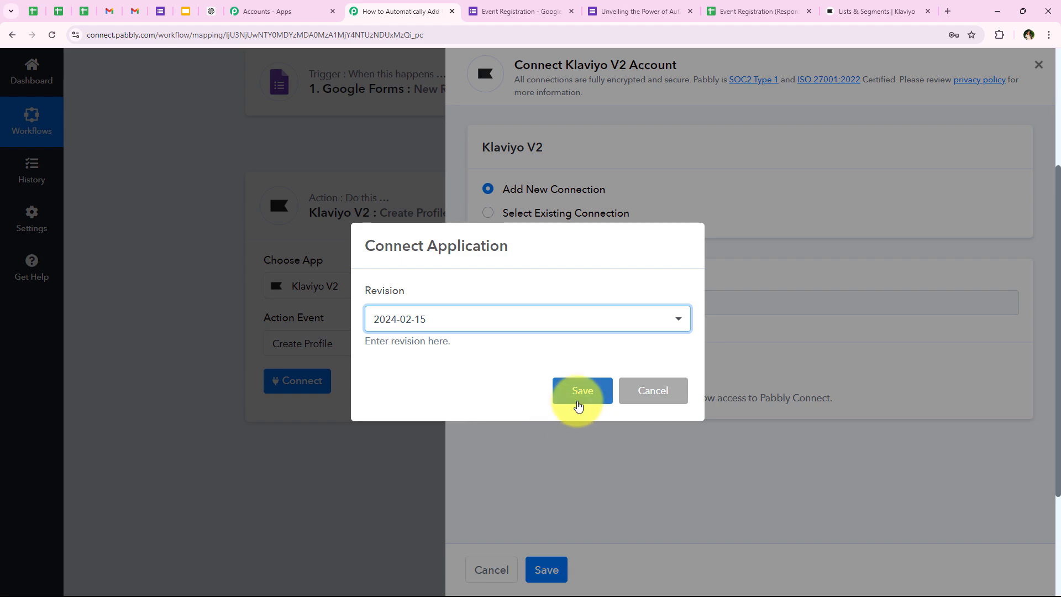
pyautogui.click(577, 404)
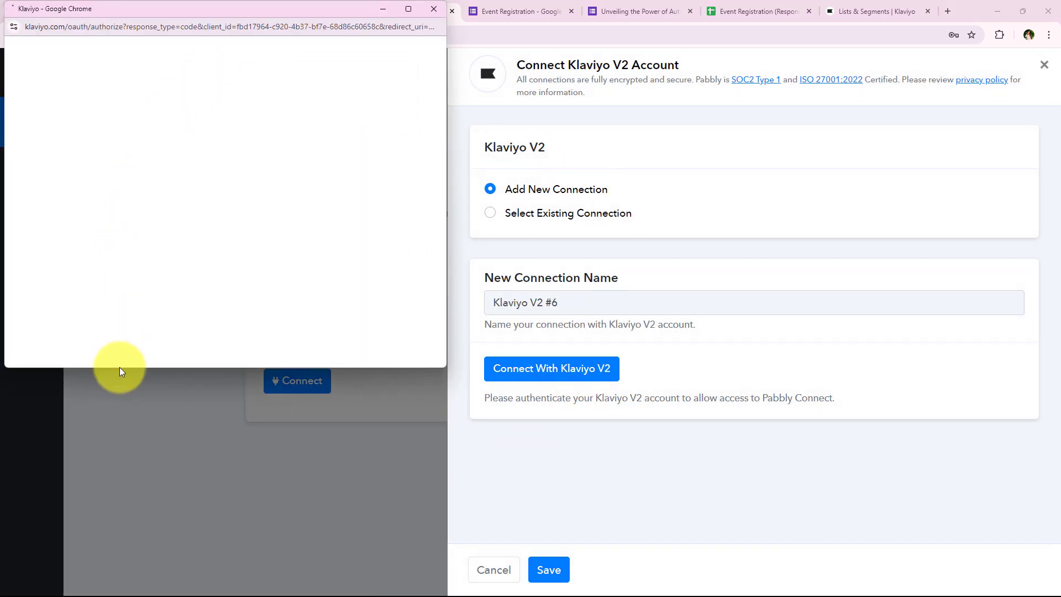
# In the Klaviyo popup, continue, select the current account, and allow Pabbly Connect access
pyautogui.moveTo(122, 368); pyautogui.dragTo(144, 446)
pyautogui.click(247, 351)
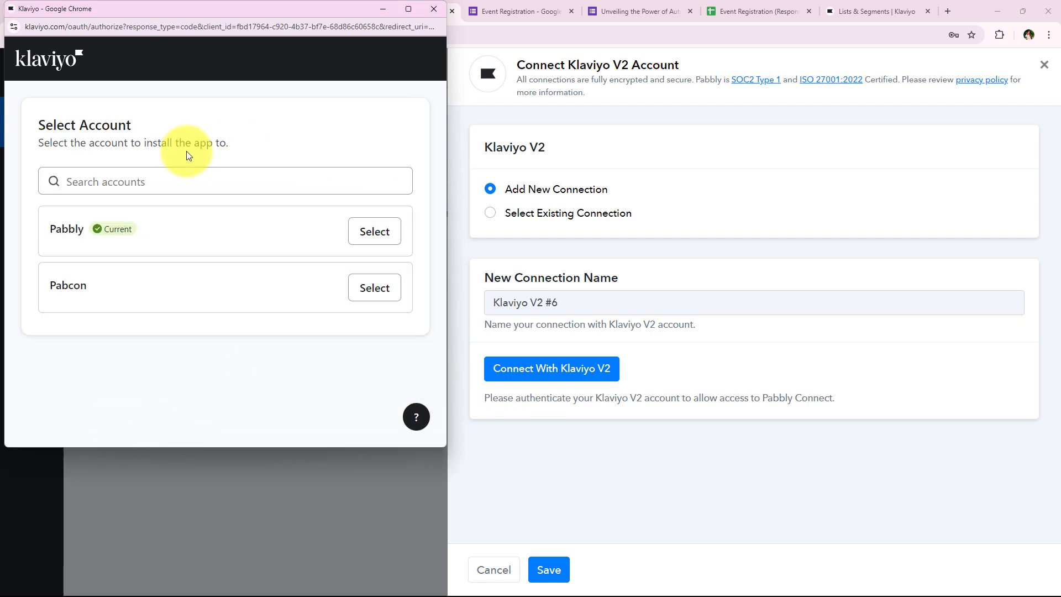
pyautogui.click(390, 240)
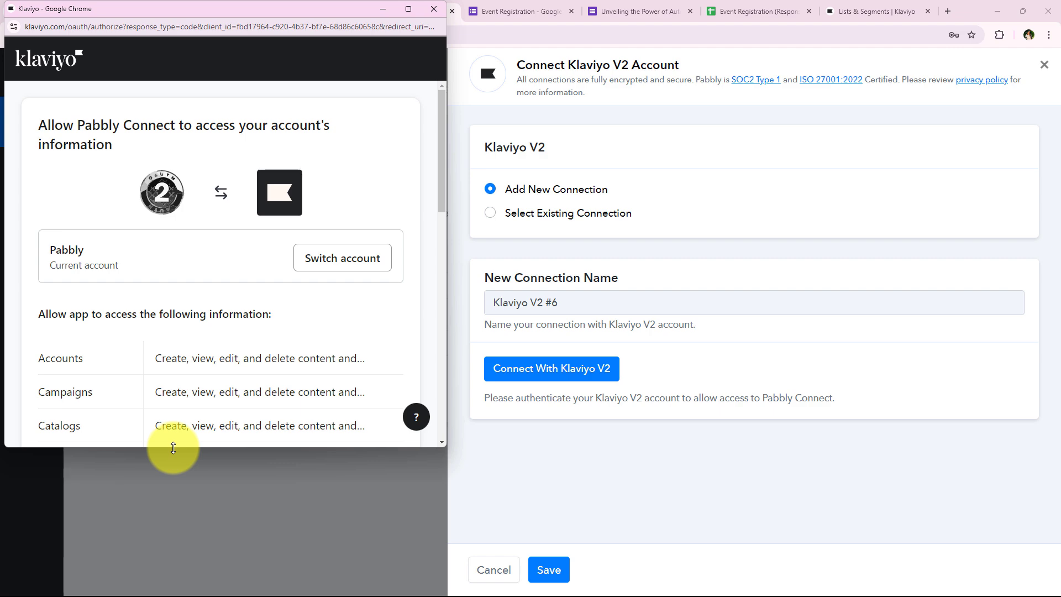
pyautogui.moveTo(173, 447); pyautogui.dragTo(147, 580)
pyautogui.scroll(-3, 249, 243)
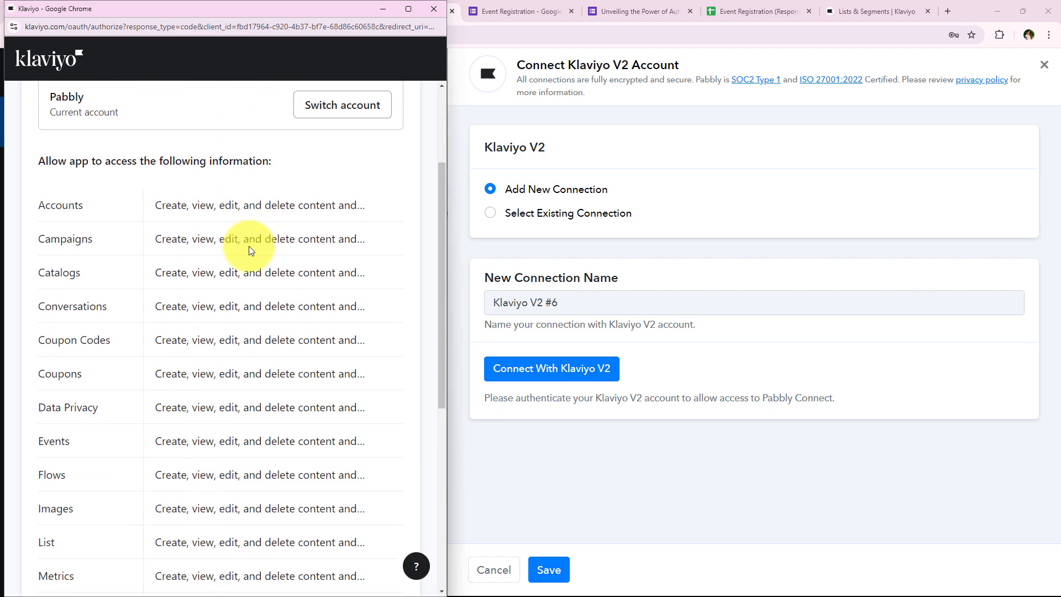
pyautogui.scroll(-7, 248, 251)
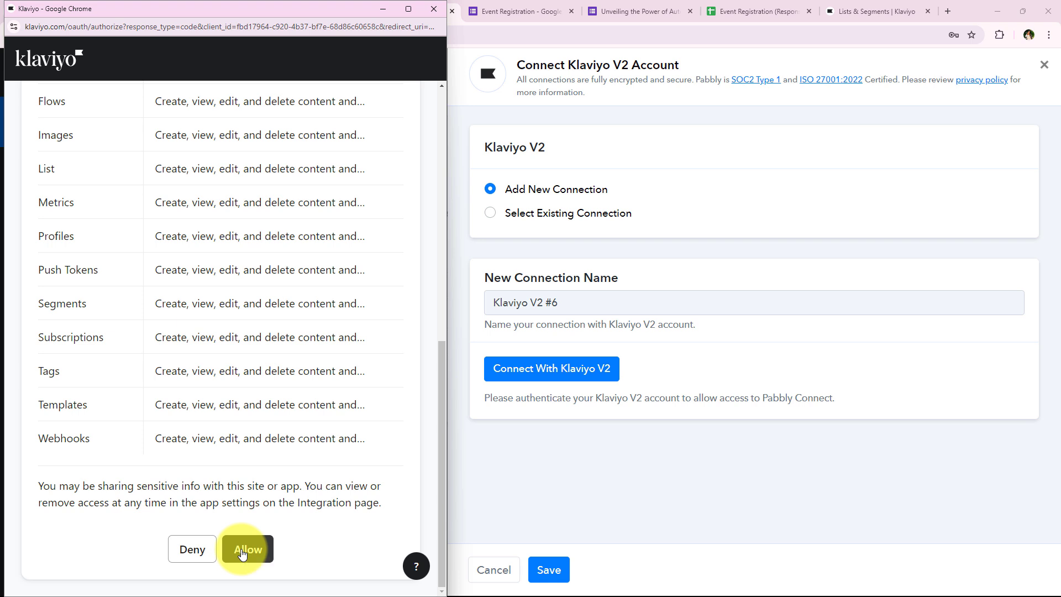
pyautogui.click(246, 549)
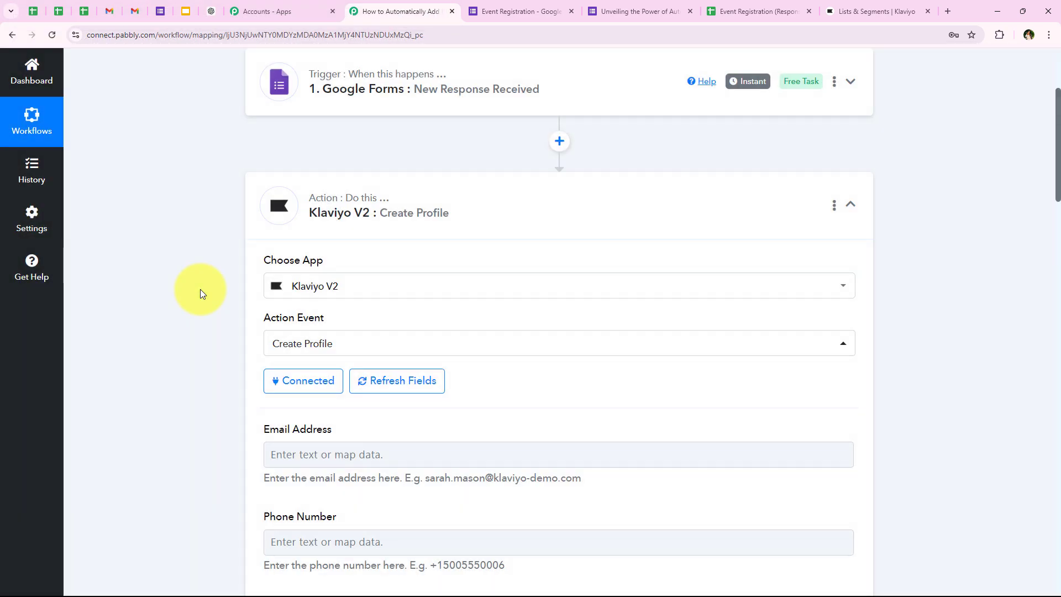
# Map the form's Email answer into the Email Address field, clearing the typed address first
pyautogui.scroll(-4, 200, 290)
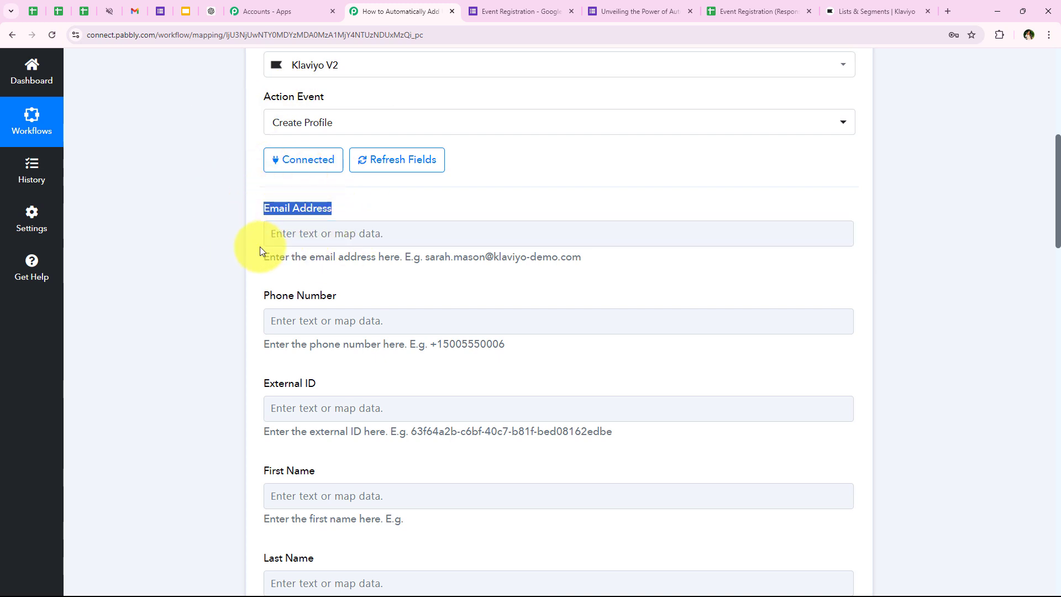
pyautogui.click(283, 238)
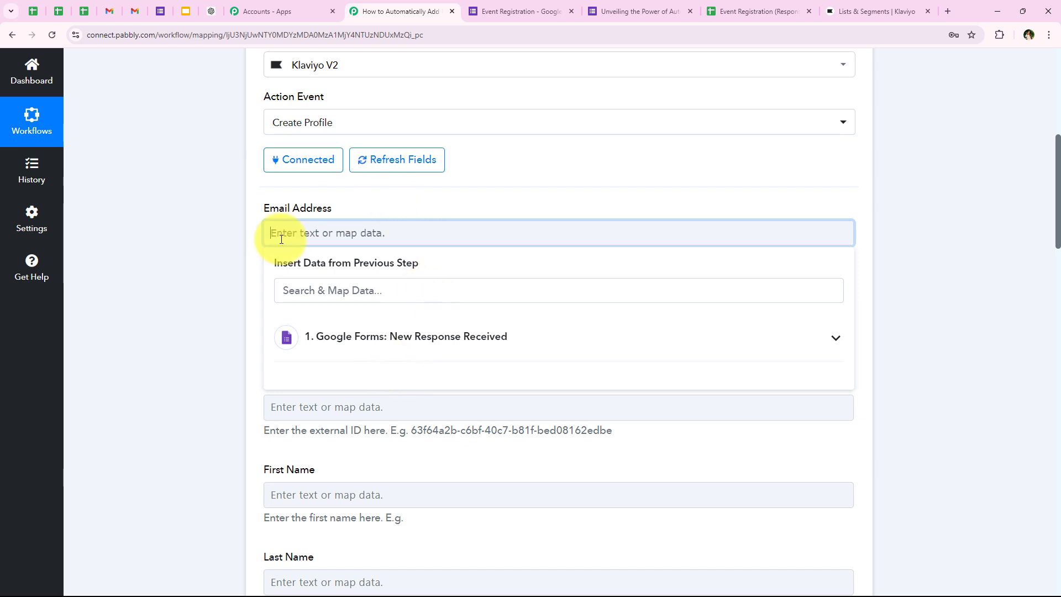
pyautogui.click(315, 337)
pyautogui.click(239, 409)
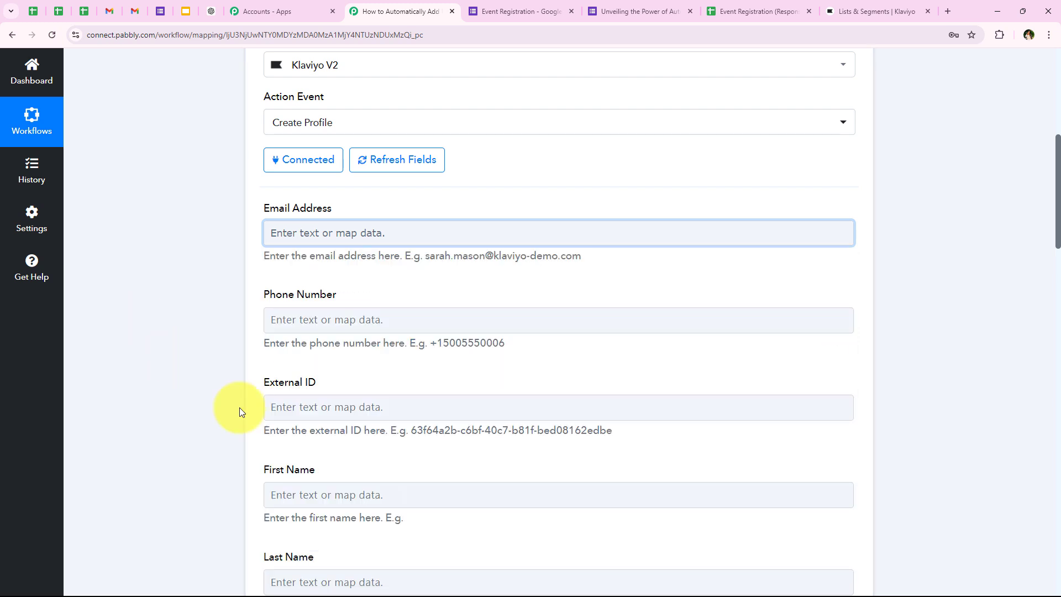
pyautogui.click(332, 235)
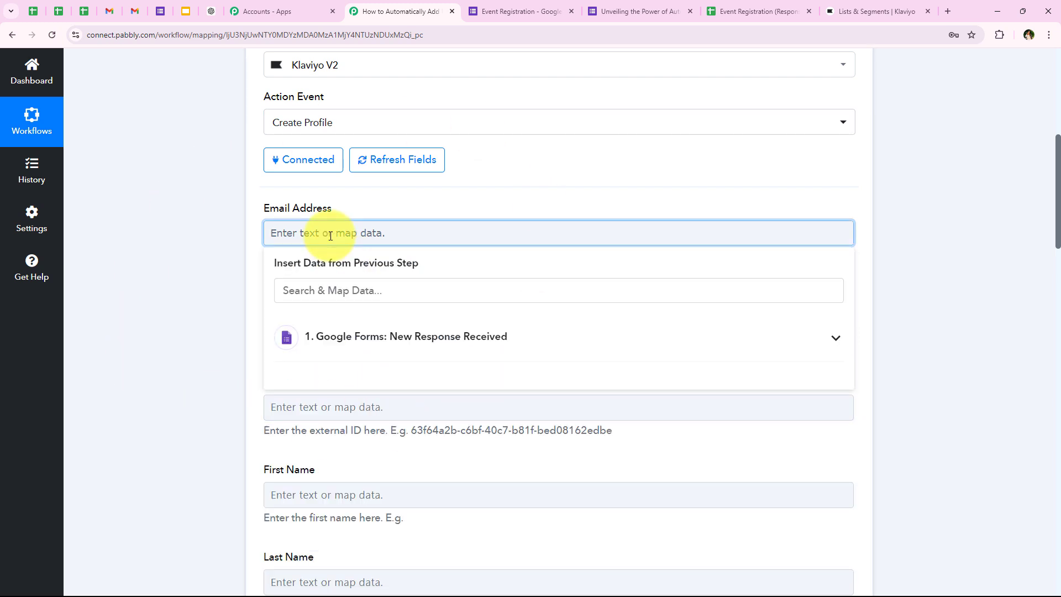
pyautogui.click(326, 331)
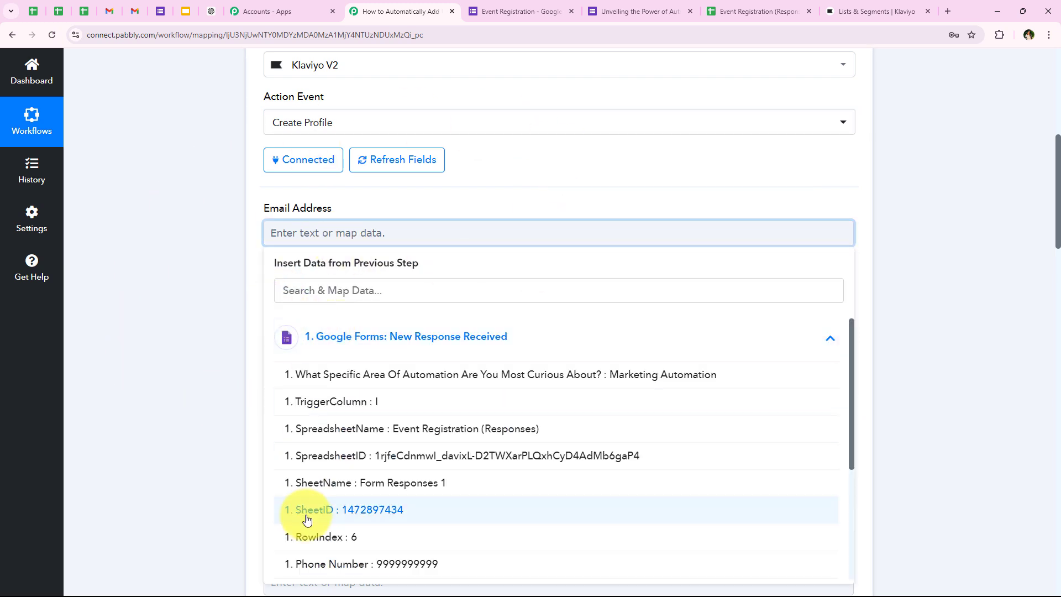
pyautogui.click(296, 240)
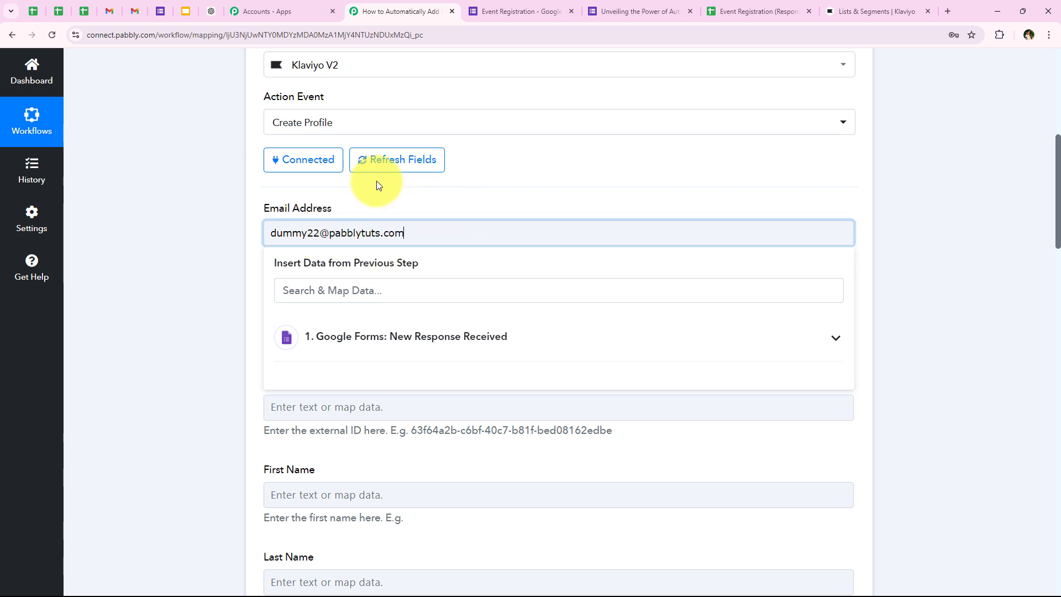
pyautogui.moveTo(426, 232); pyautogui.dragTo(263, 264)
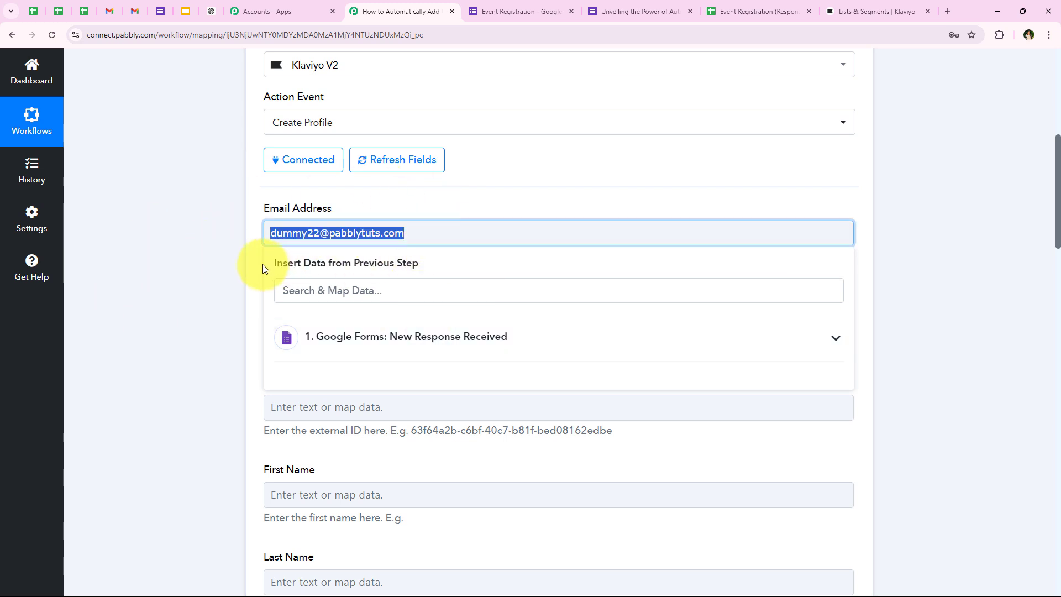
pyautogui.press('BackSpace')
pyautogui.click(294, 327)
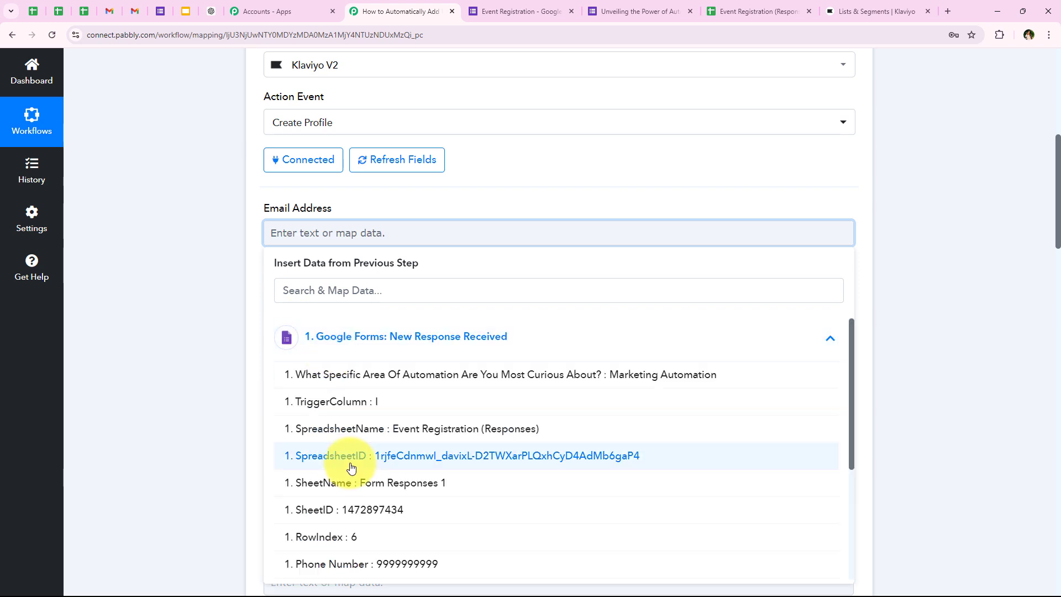
pyautogui.scroll(-5, 350, 466)
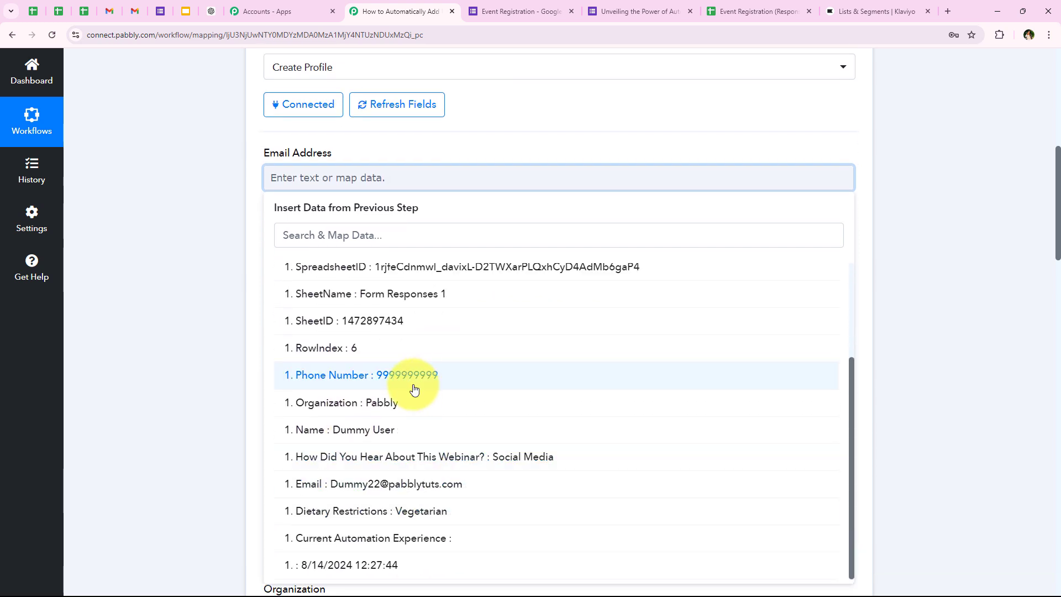
pyautogui.click(456, 484)
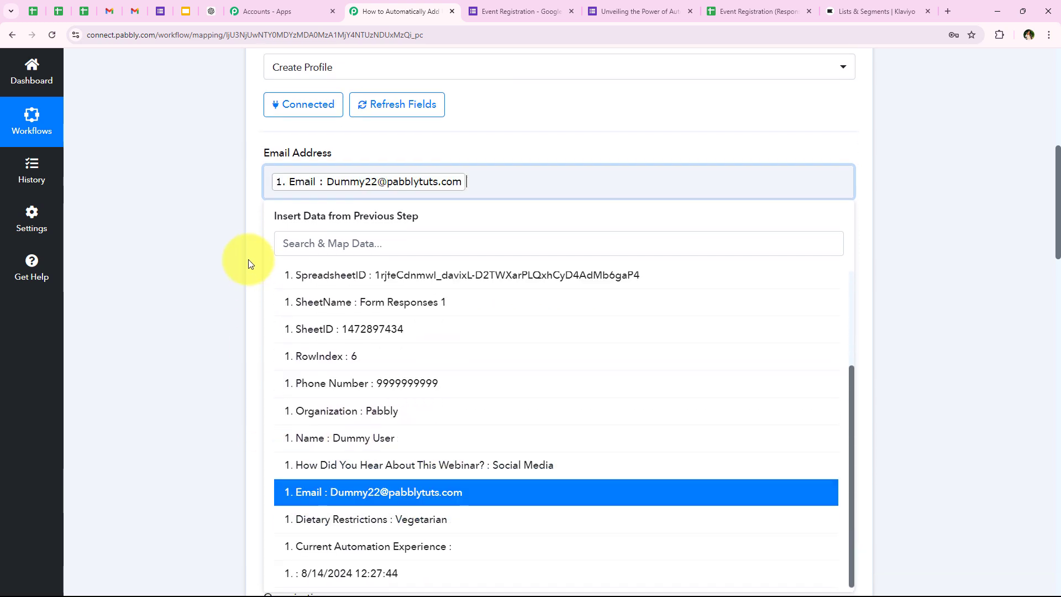
pyautogui.click(247, 260)
# Map the form's phone number answer into Phone Number by searching 'ph'
pyautogui.click(512, 141)
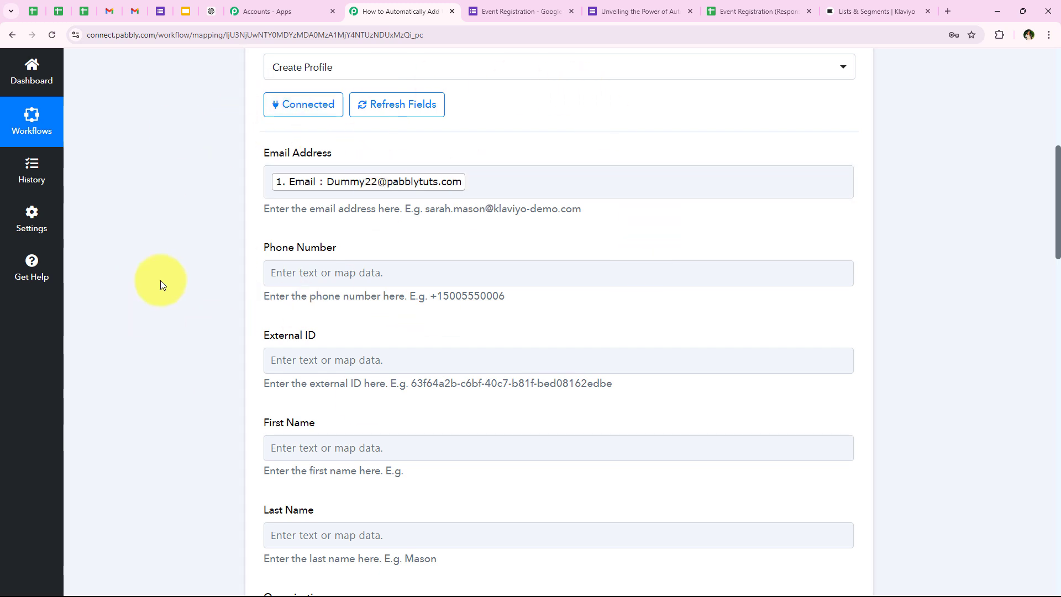
pyautogui.scroll(-2, 160, 276)
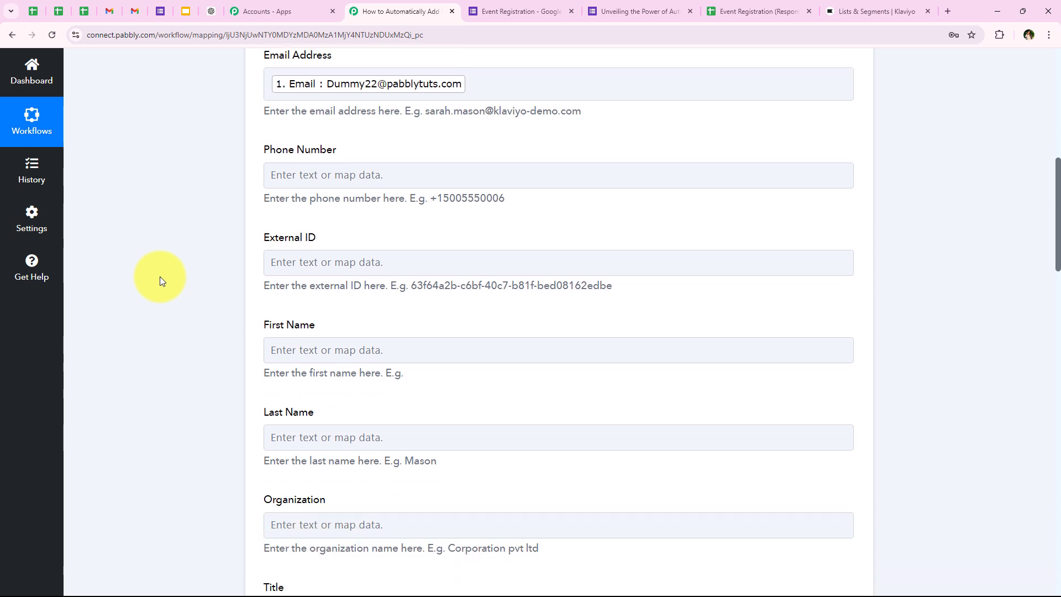
pyautogui.click(332, 163)
pyautogui.click(338, 221)
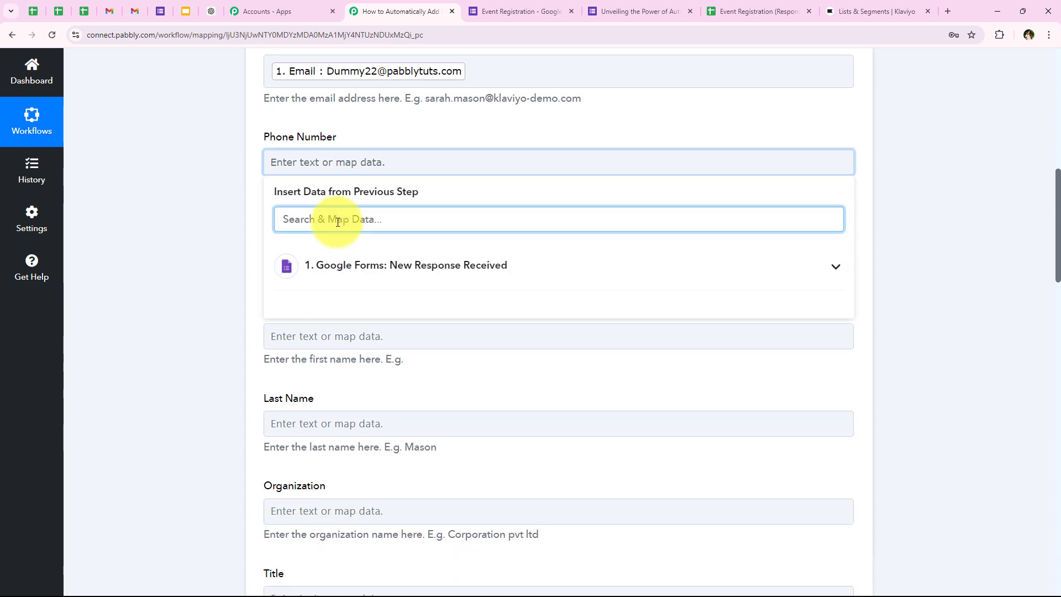
pyautogui.write('ph')
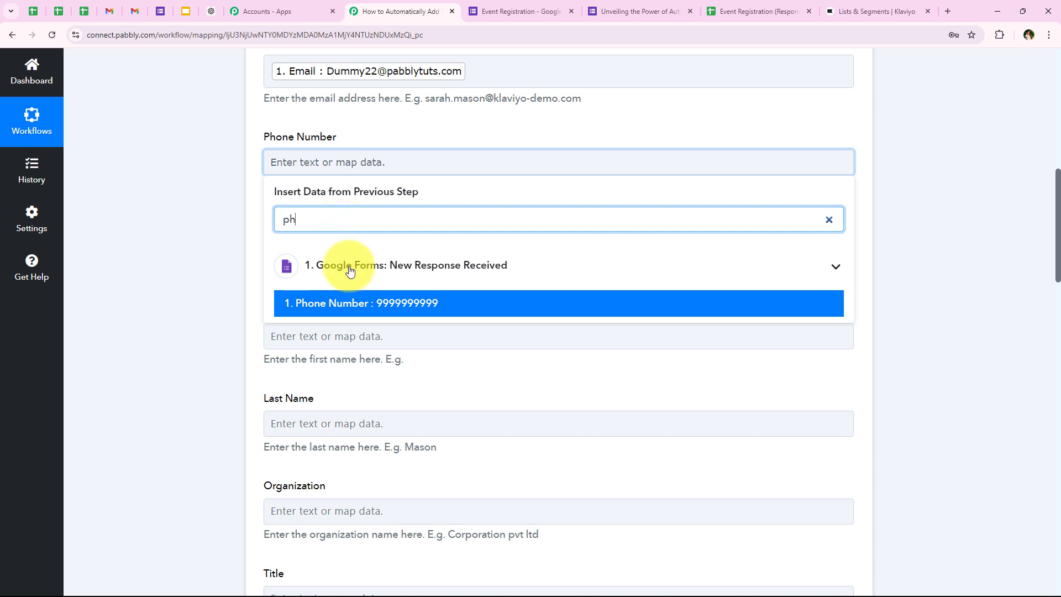
pyautogui.click(354, 302)
pyautogui.click(213, 305)
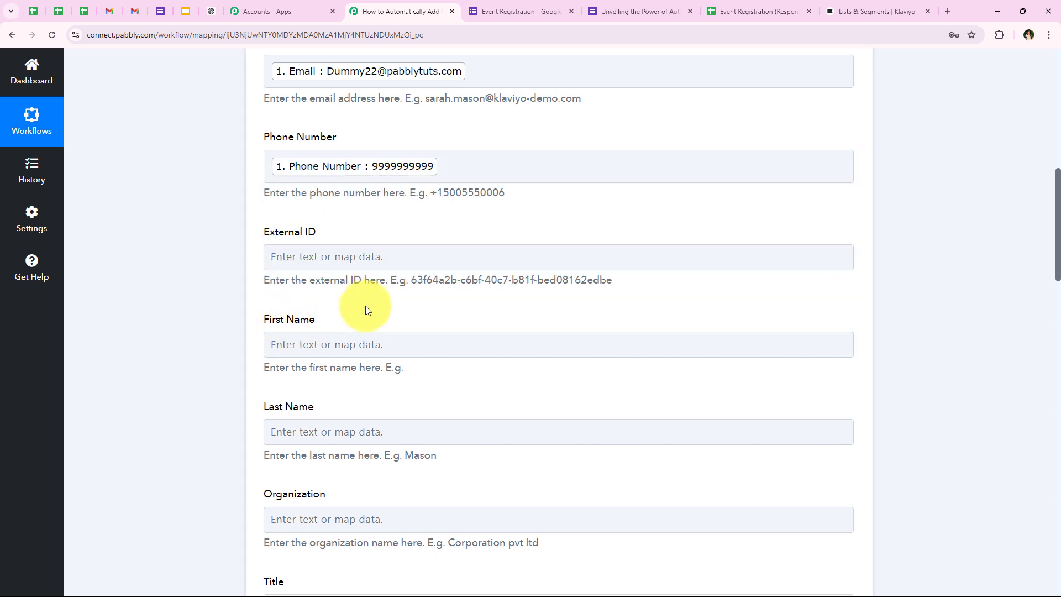
# Review External ID, First Name and Last Name; search 'nam' for First Name but leave it unmapped
pyautogui.scroll(-1, 365, 306)
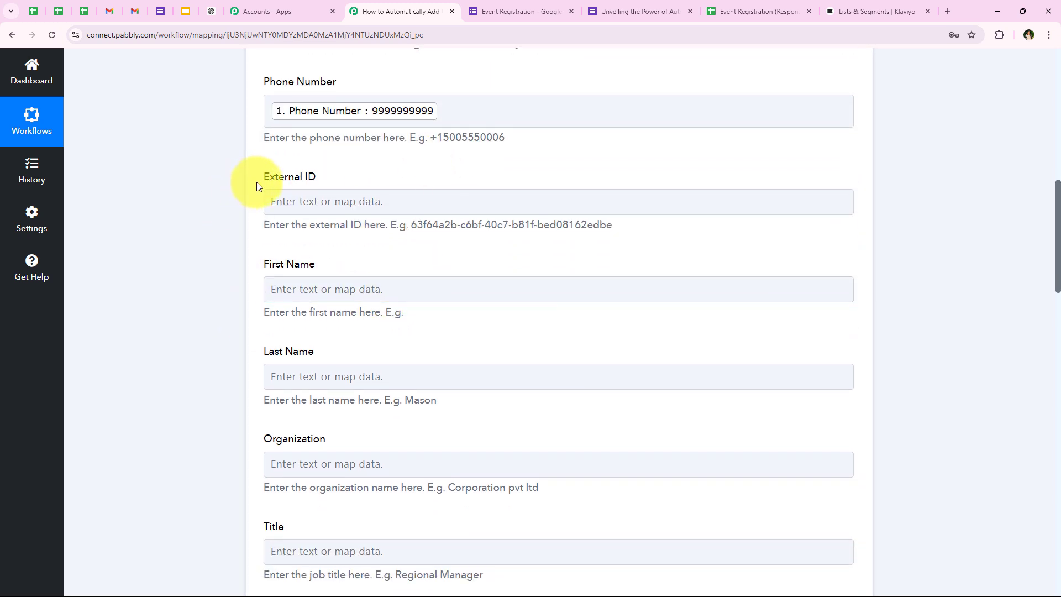
pyautogui.moveTo(259, 178); pyautogui.dragTo(319, 177)
pyautogui.click(380, 257)
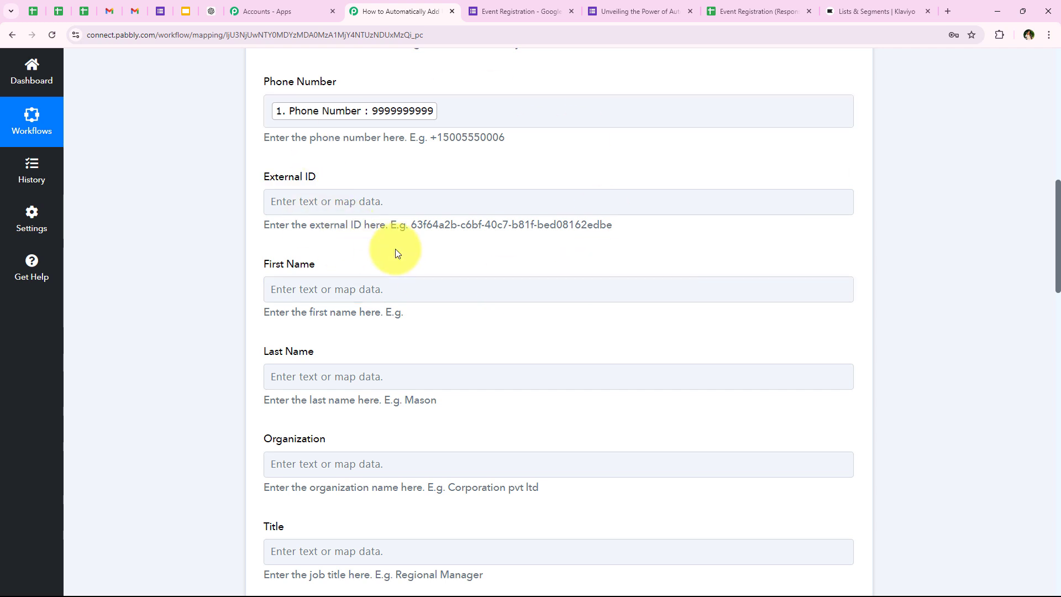
pyautogui.scroll(-1, 414, 270)
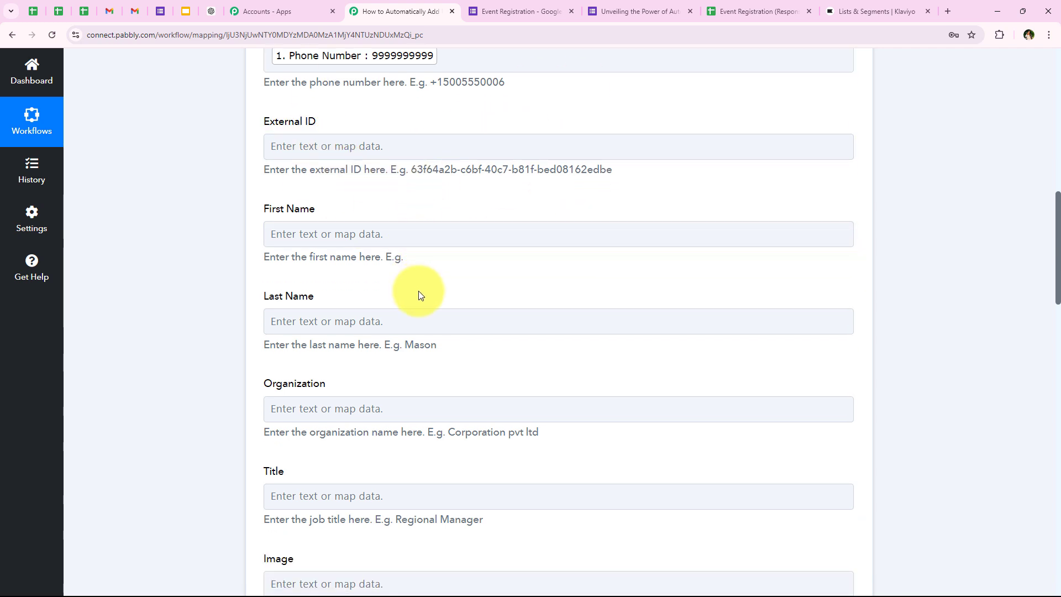
pyautogui.scroll(-1, 419, 290)
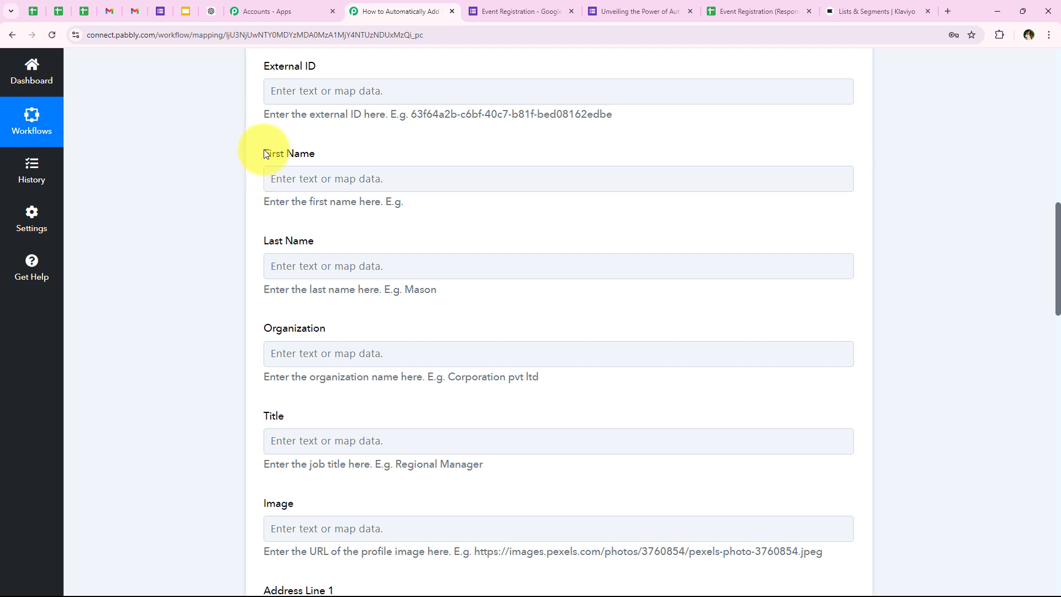
pyautogui.moveTo(264, 151); pyautogui.dragTo(360, 148)
pyautogui.moveTo(264, 239); pyautogui.dragTo(354, 237)
pyautogui.click(358, 179)
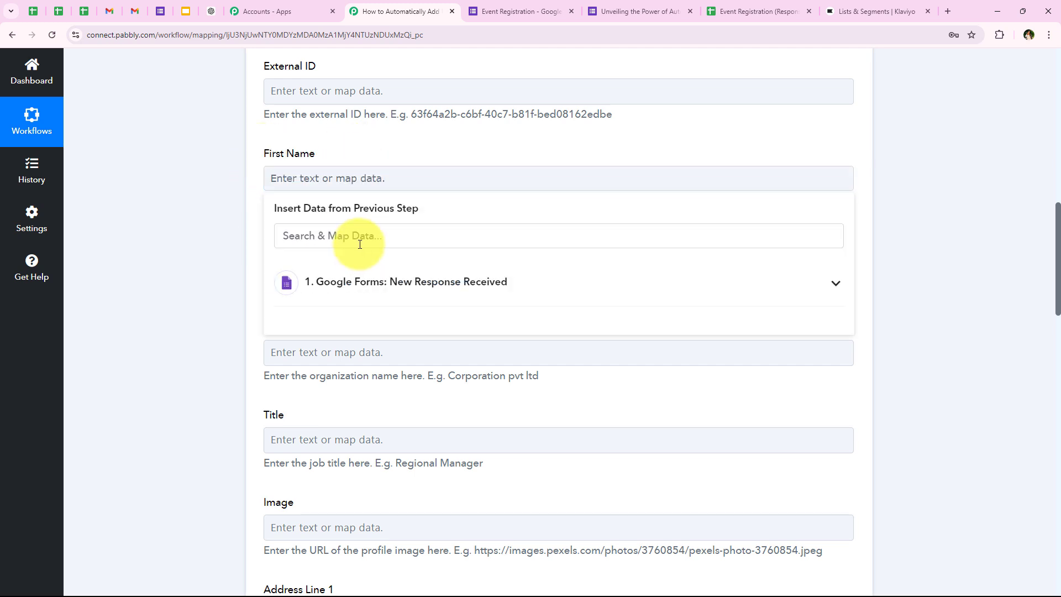
pyautogui.click(360, 239)
pyautogui.write('name')
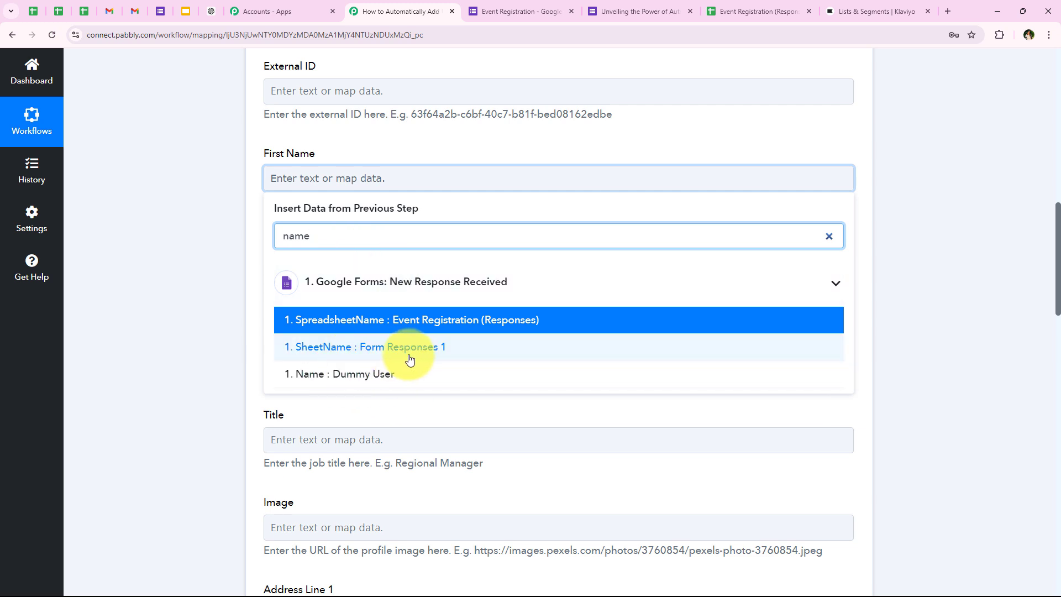
pyautogui.click(221, 394)
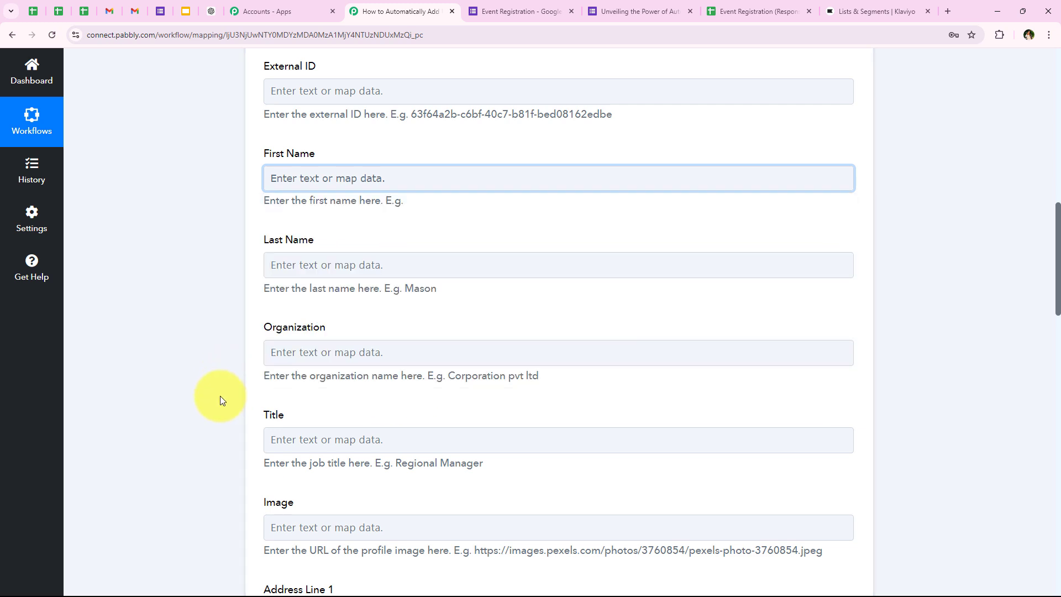
pyautogui.middleClick(222, 389)
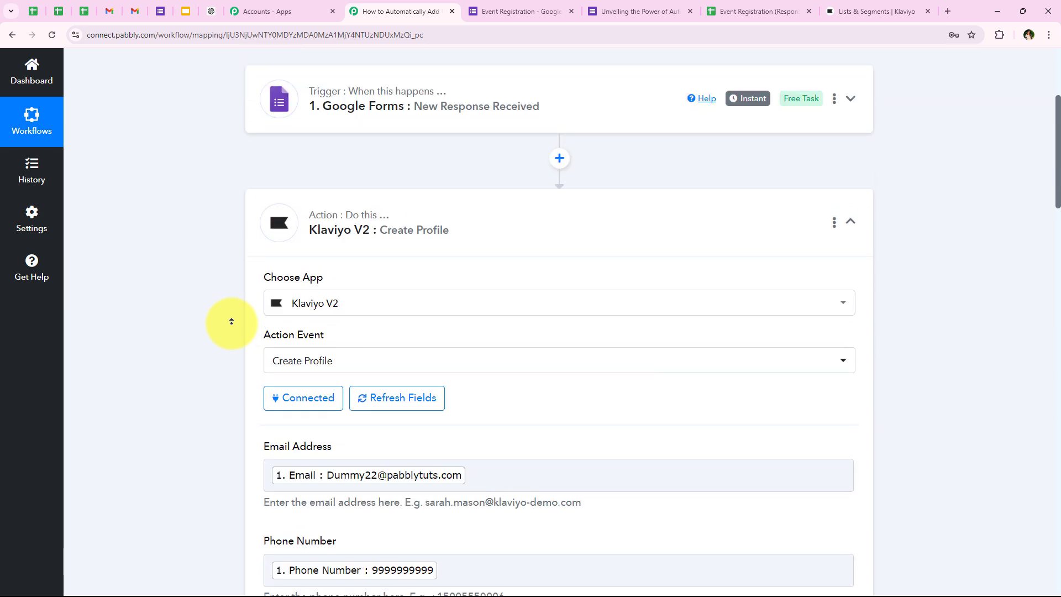
# Add a Text Formatter (Pabbly) step after the trigger with the Split Text event and connect it
pyautogui.middleClick(230, 321)
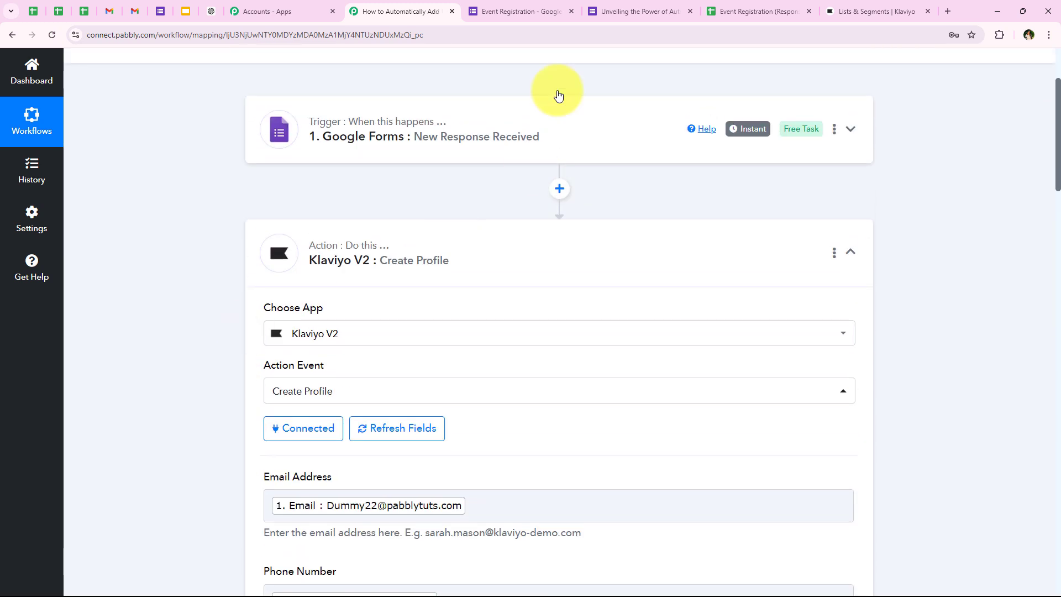
pyautogui.click(560, 188)
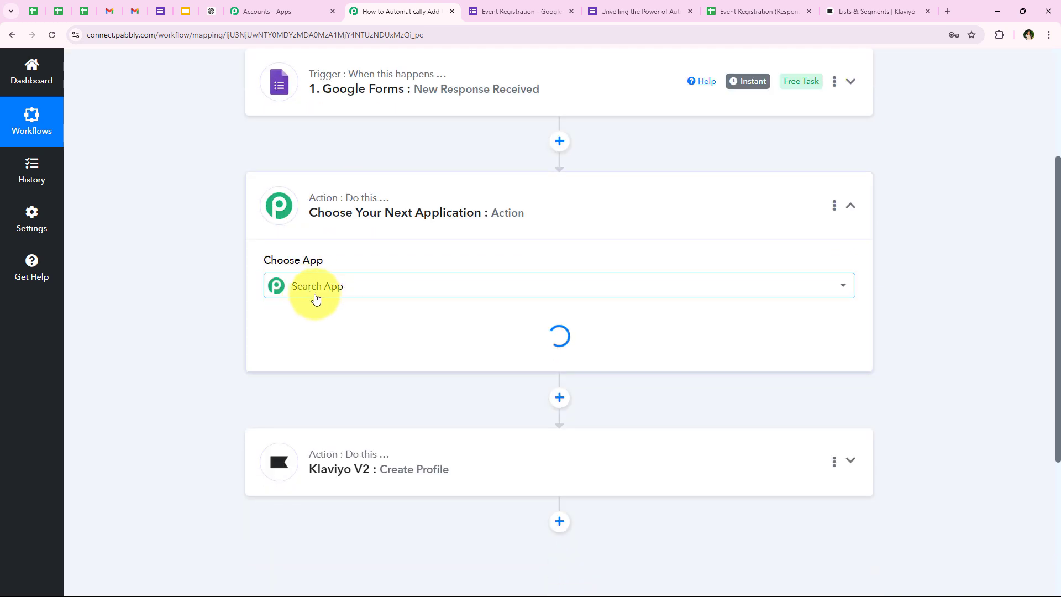
pyautogui.click(326, 293)
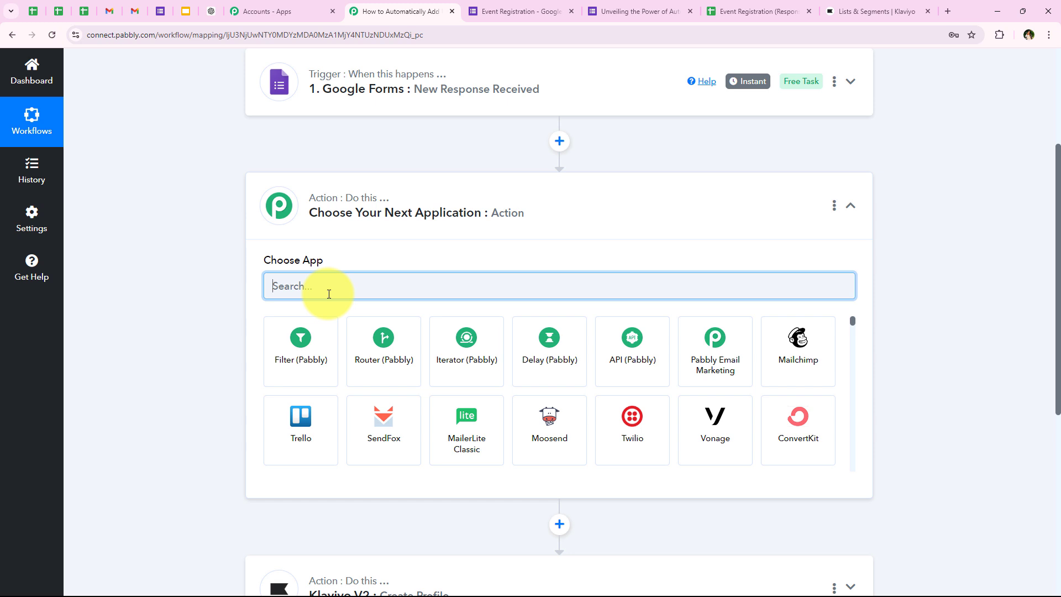
pyautogui.write('text')
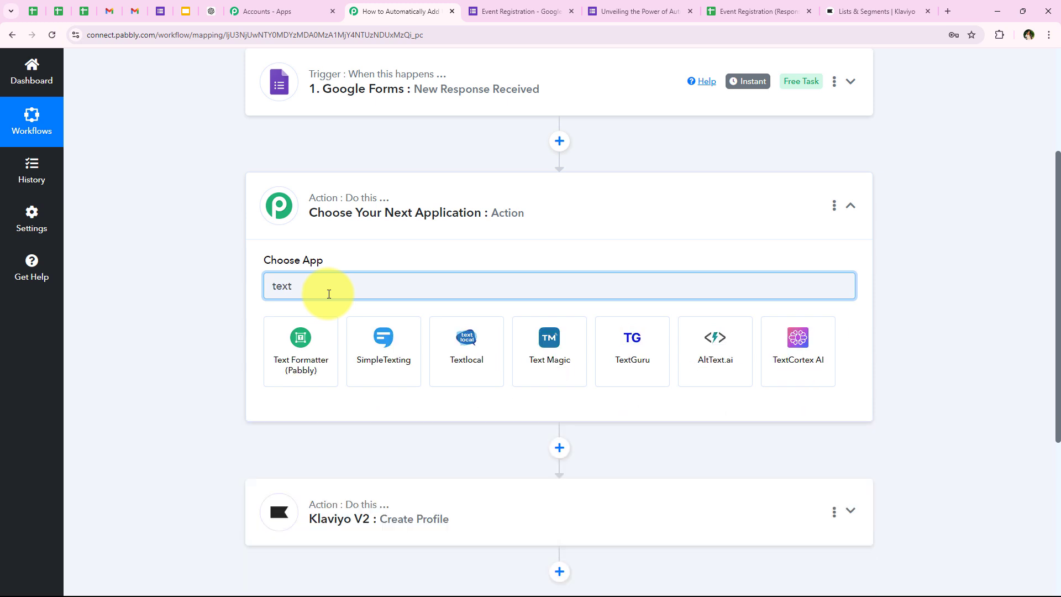
pyautogui.click(314, 333)
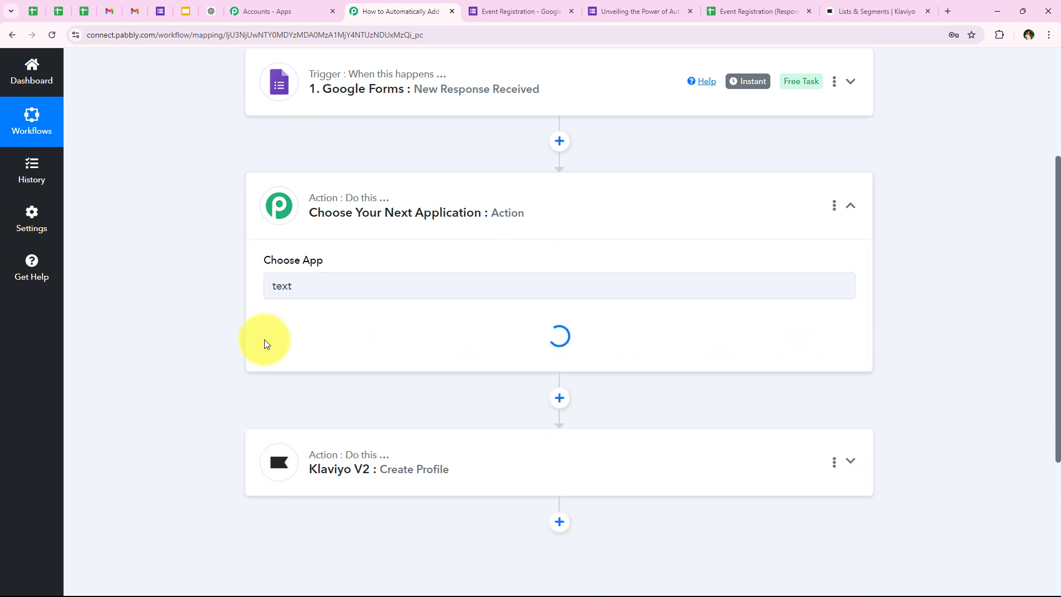
pyautogui.moveTo(262, 320); pyautogui.dragTo(328, 326)
pyautogui.click(333, 345)
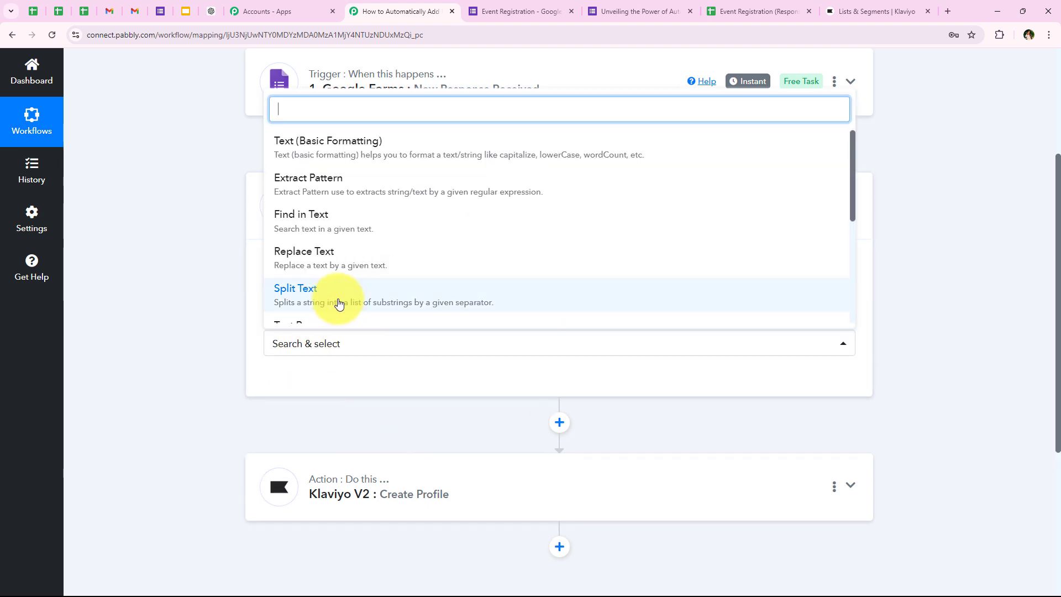
pyautogui.click(339, 303)
pyautogui.click(298, 380)
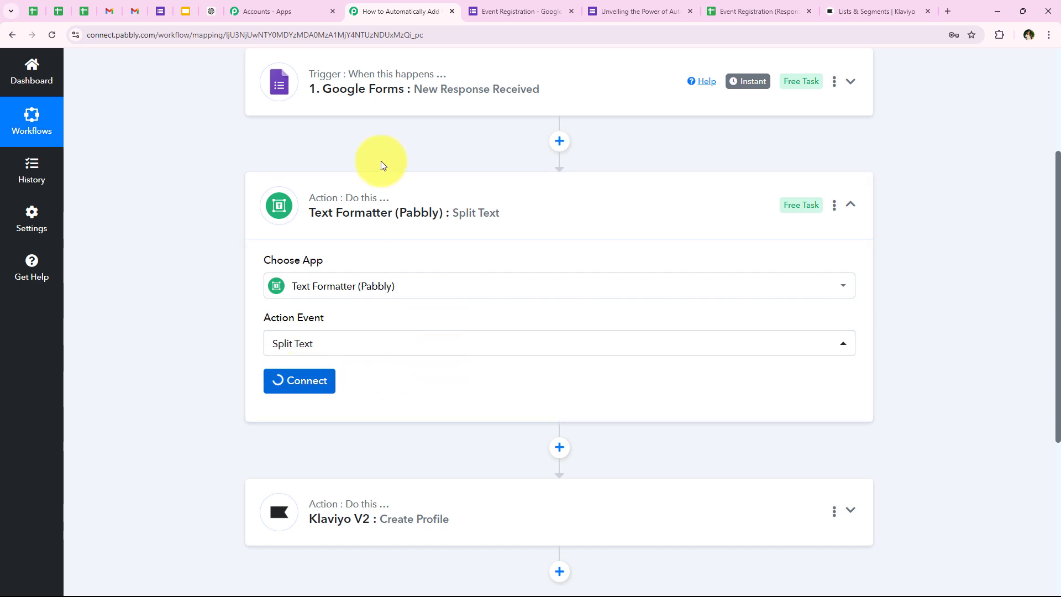
# Map the form's Name answer into Text to Split
pyautogui.scroll(-1, 257, 271)
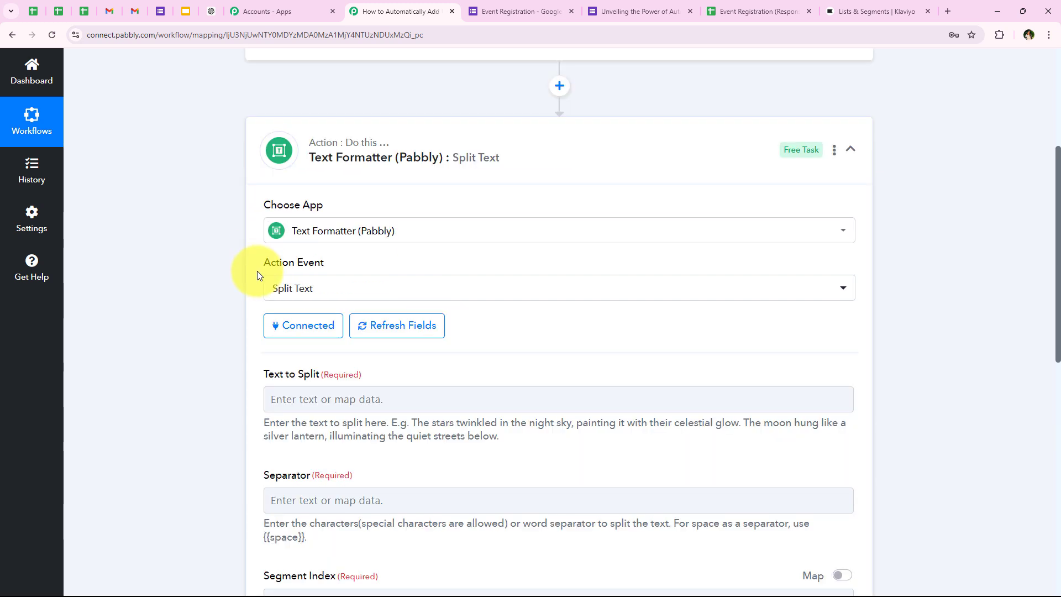
pyautogui.scroll(-2, 257, 270)
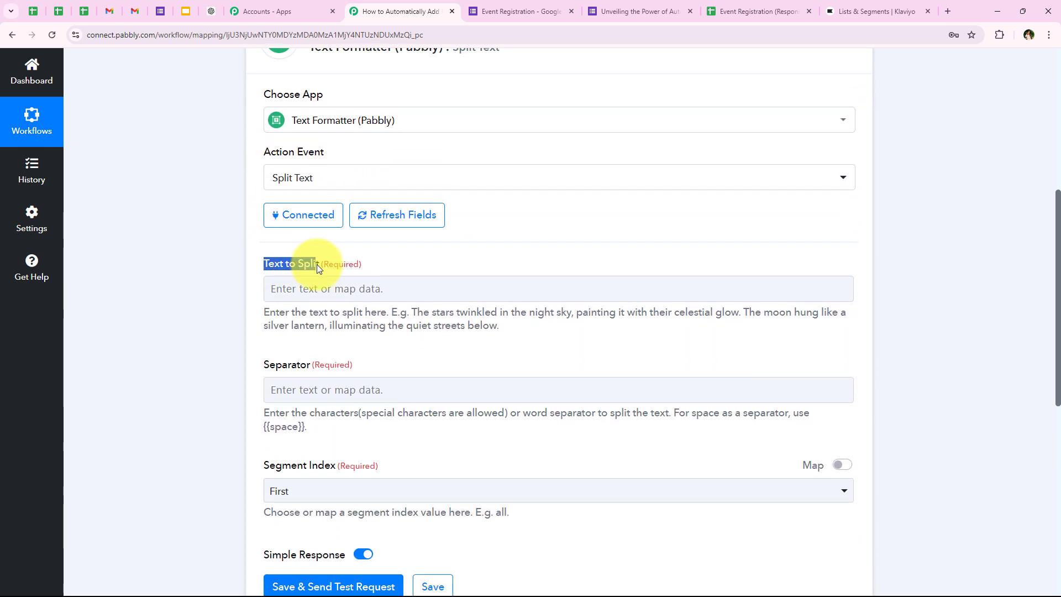
pyautogui.click(317, 281)
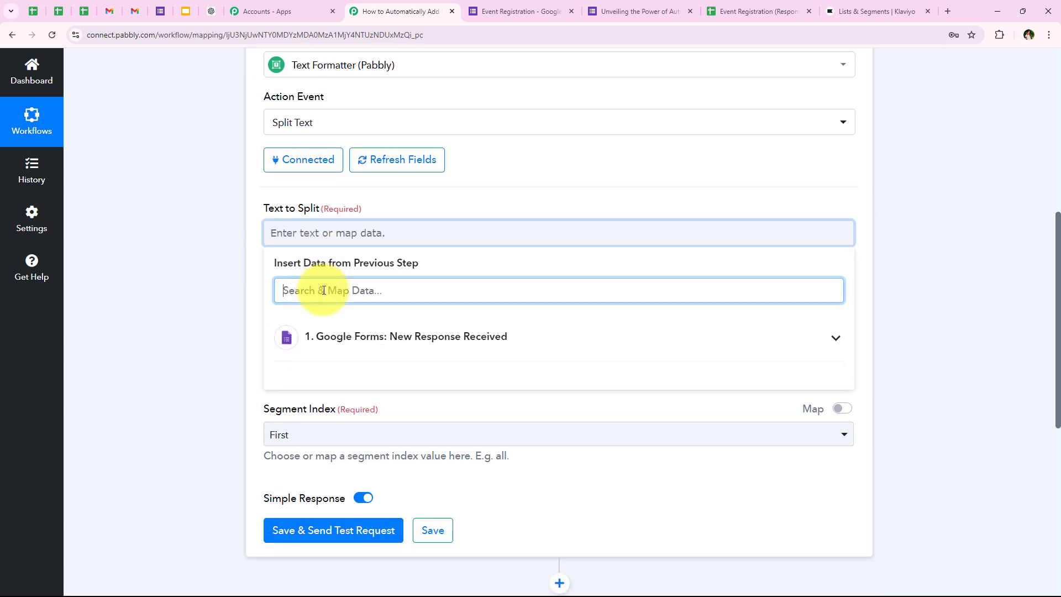
pyautogui.write('name')
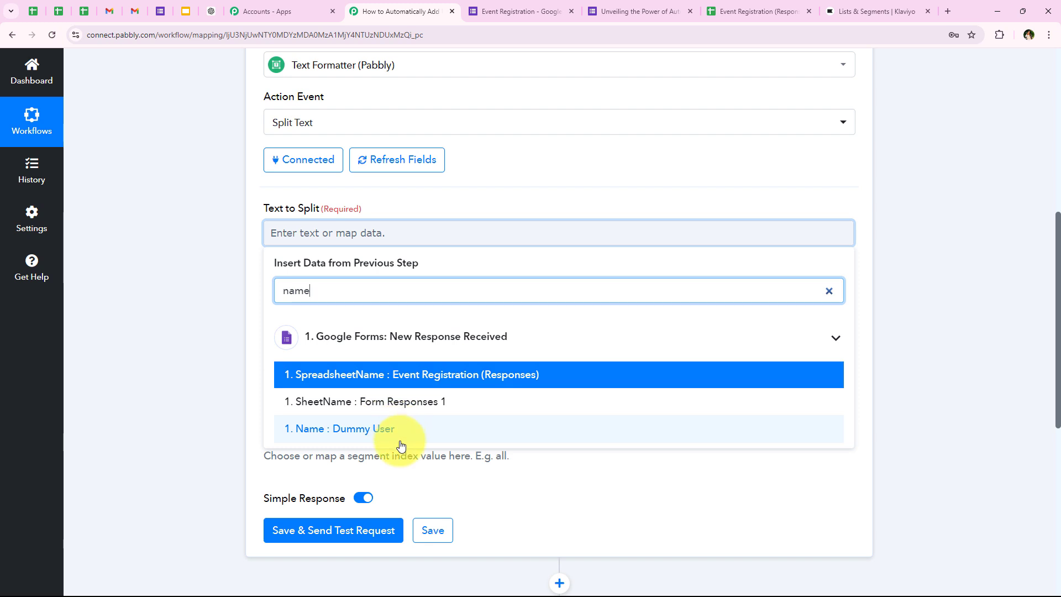
pyautogui.click(368, 431)
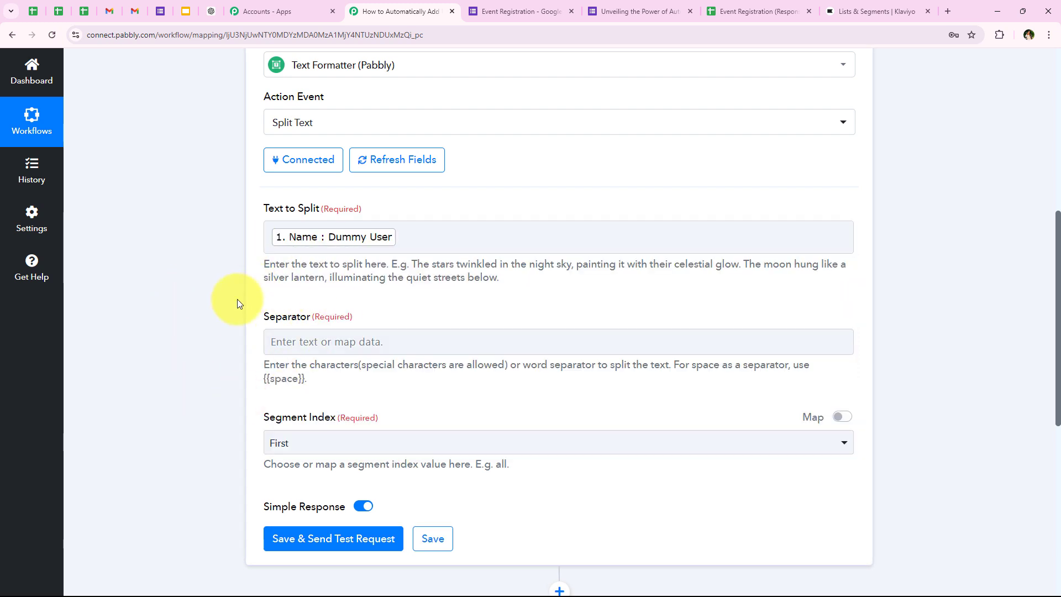
# Set Separator to the {{space}} placeholder and Segment Index to All
pyautogui.moveTo(309, 318); pyautogui.dragTo(310, 319)
pyautogui.click(311, 378)
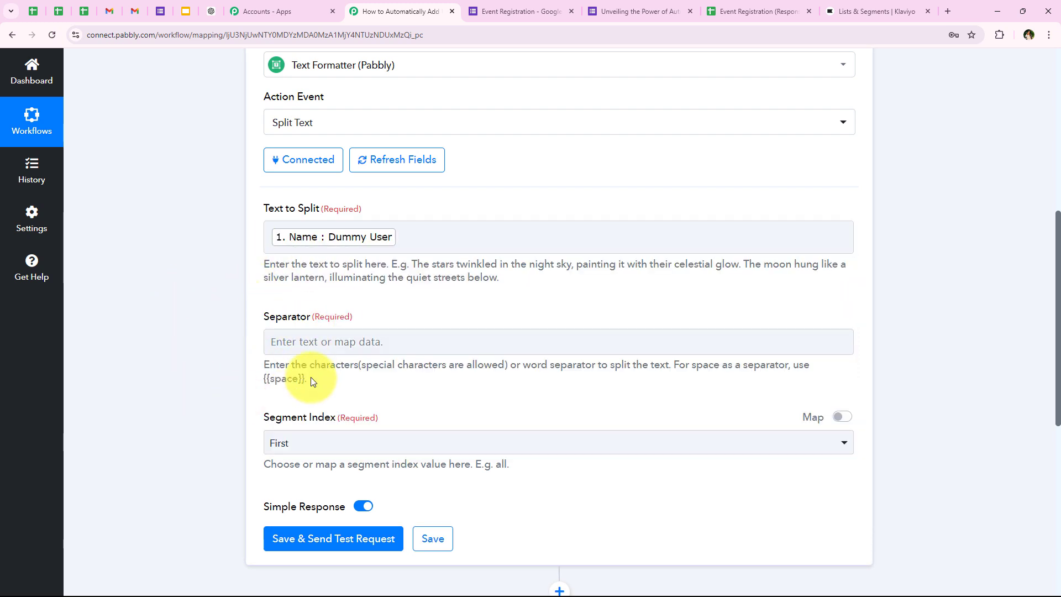
pyautogui.scroll(-1, 269, 352)
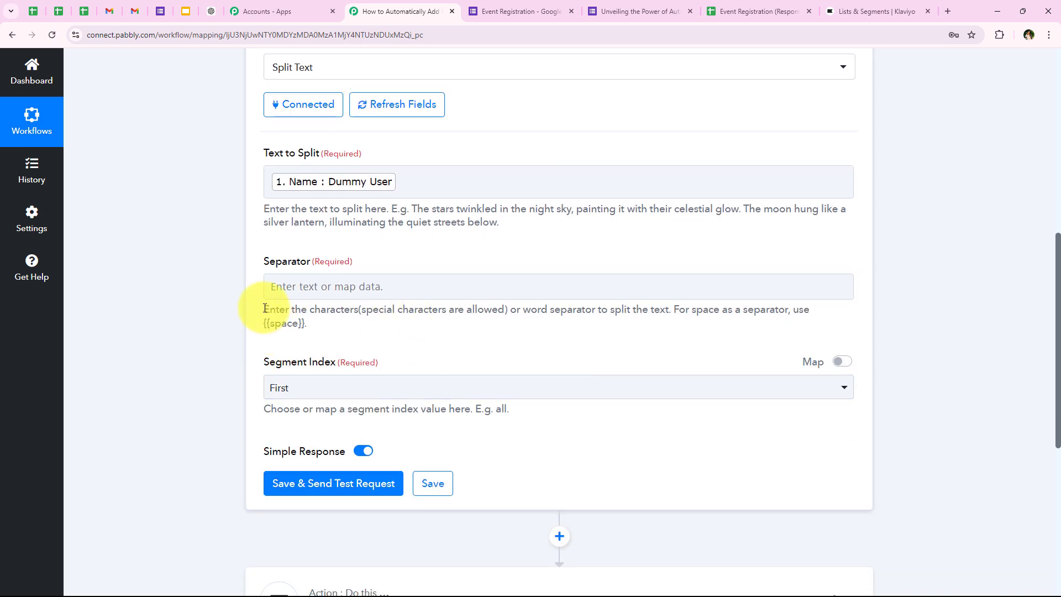
pyautogui.moveTo(264, 307); pyautogui.dragTo(362, 310)
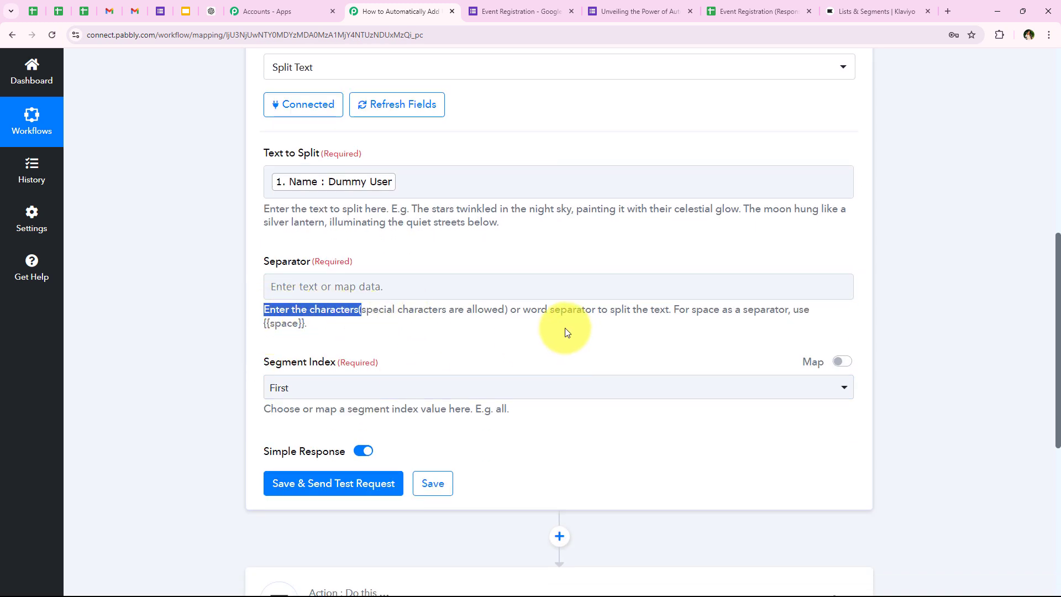
pyautogui.moveTo(509, 310); pyautogui.dragTo(675, 293)
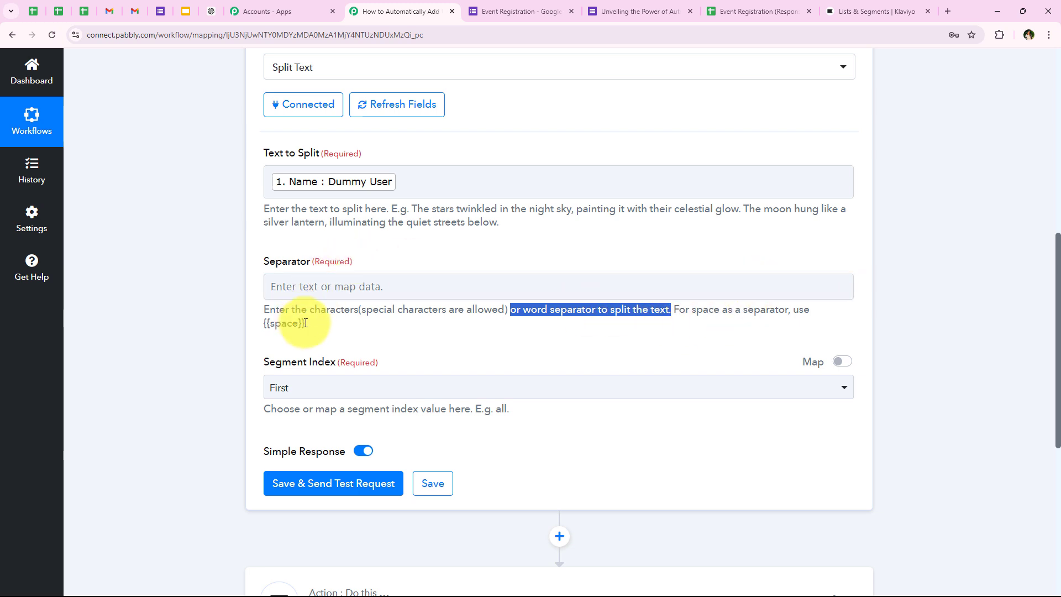
pyautogui.moveTo(306, 323); pyautogui.dragTo(251, 326)
pyautogui.hotkey('ctrl', 'c')
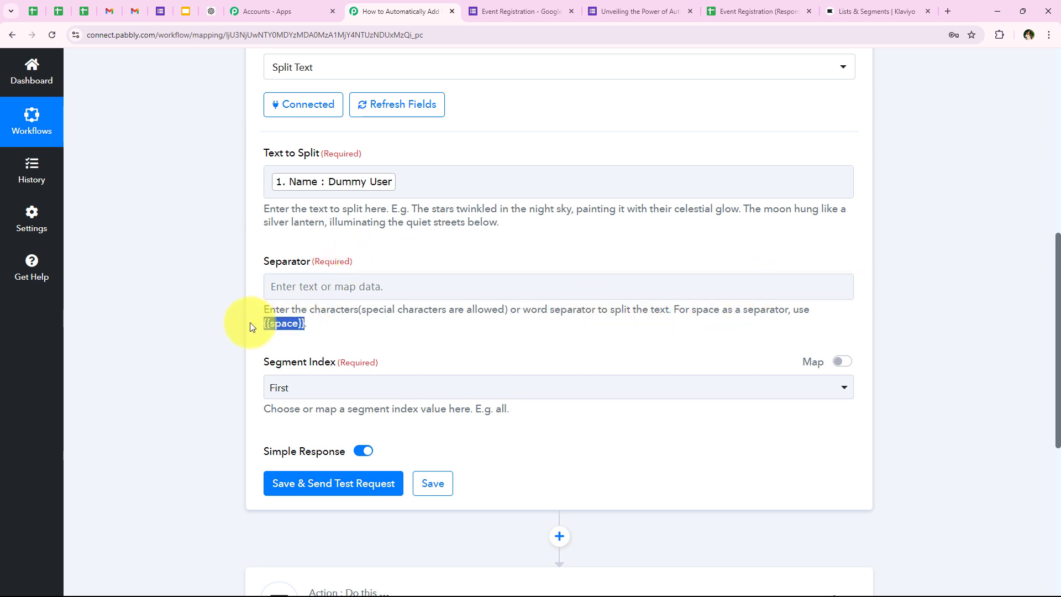
pyautogui.click(285, 287)
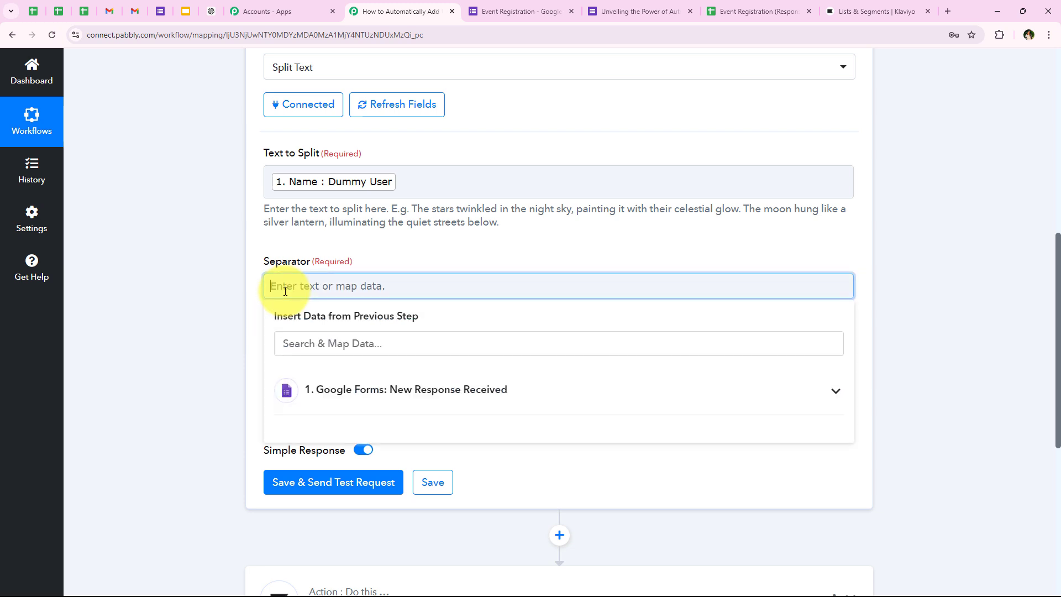
pyautogui.hotkey('ctrl', 'v')
pyautogui.click(308, 350)
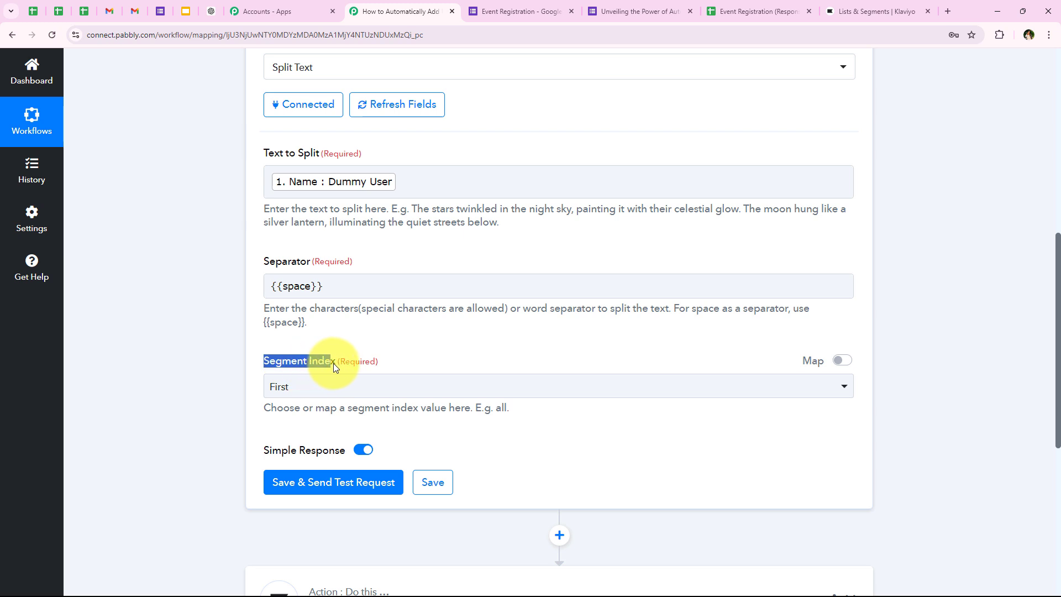
pyautogui.click(305, 393)
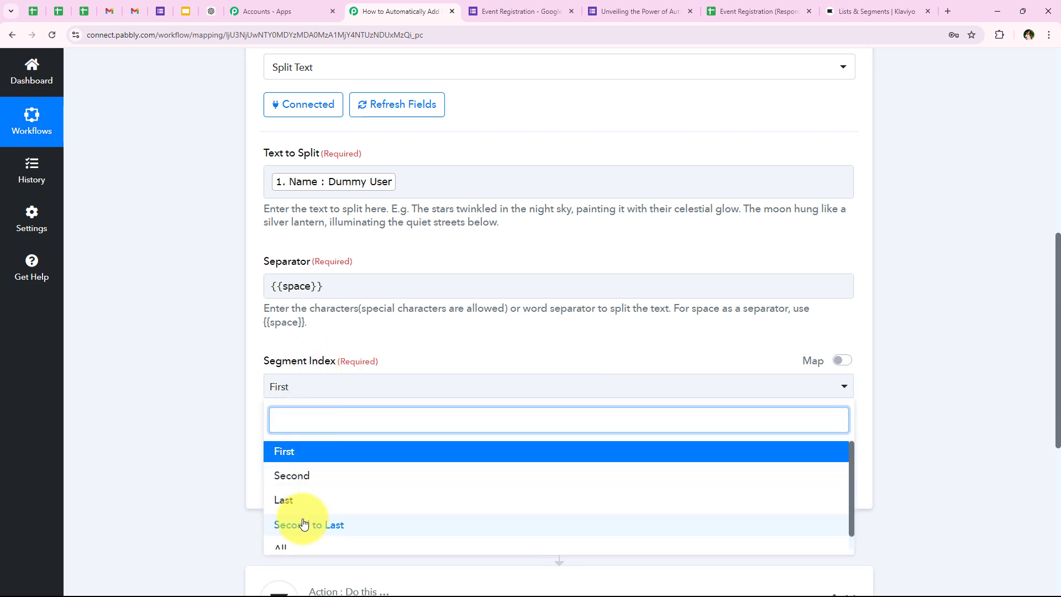
pyautogui.click(296, 548)
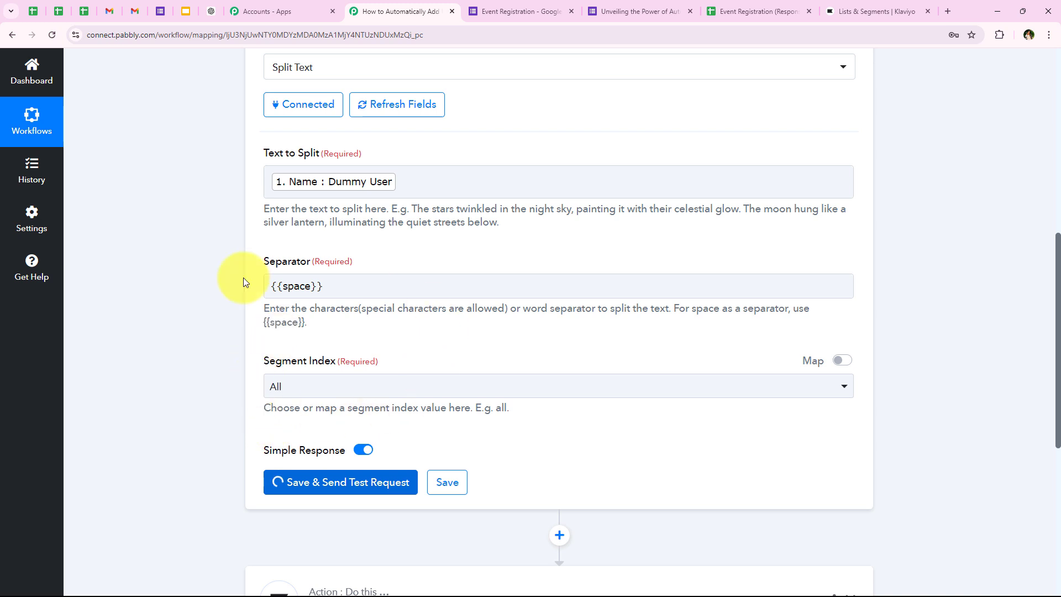
# Check the Split Text results: first name 'Dummy' and last name 'User'
pyautogui.scroll(-4, 346, 352)
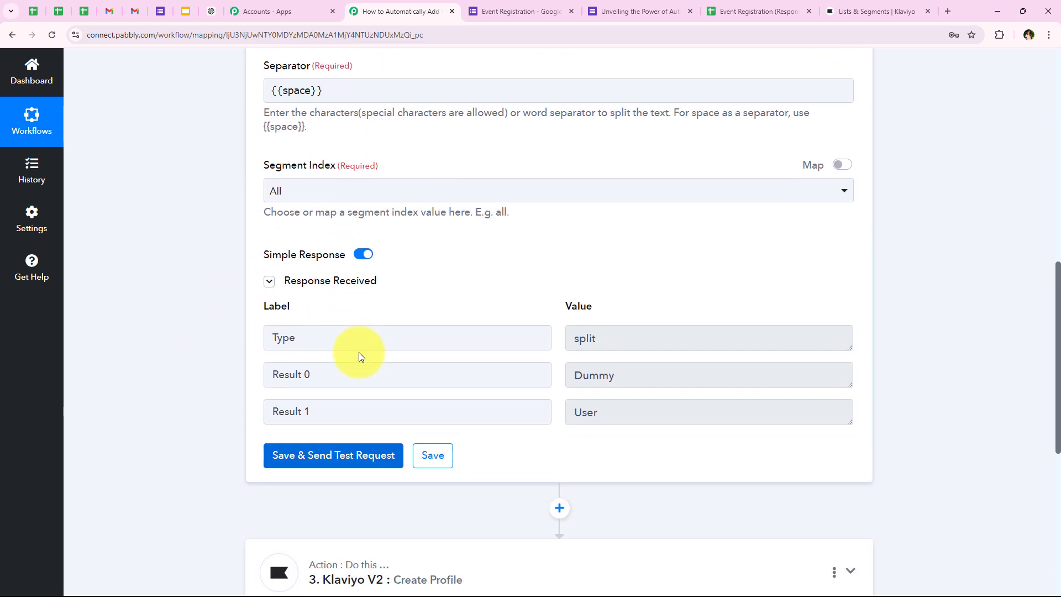
pyautogui.scroll(-1, 360, 352)
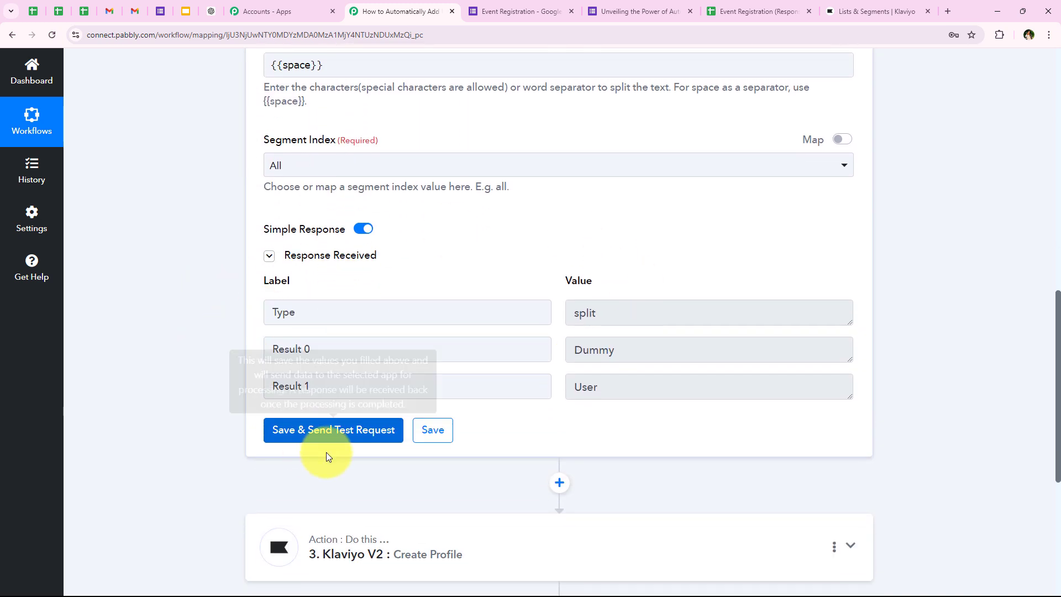
pyautogui.click(641, 354)
pyautogui.click(585, 394)
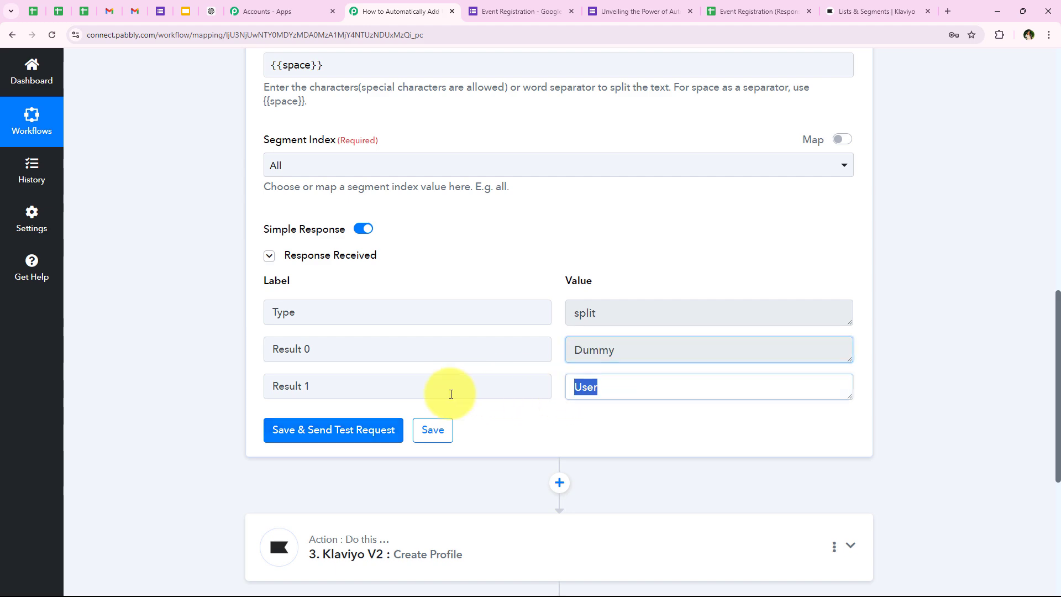
pyautogui.click(95, 386)
# In the Klaviyo Create Profile step, map Result 0 to First Name and Result 1 to Last Name
pyautogui.scroll(-3, 589, 206)
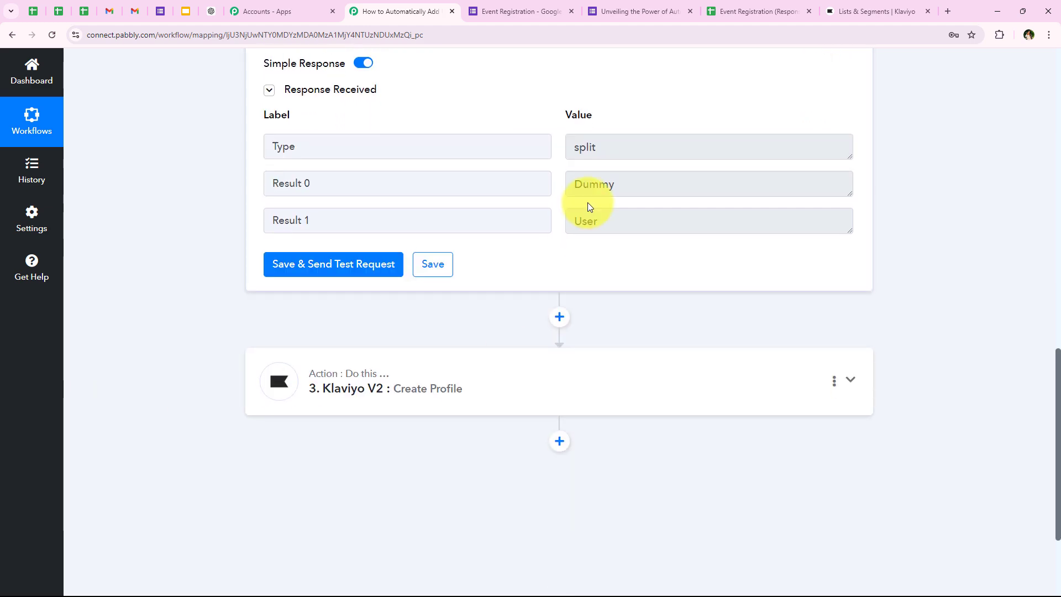
pyautogui.click(415, 390)
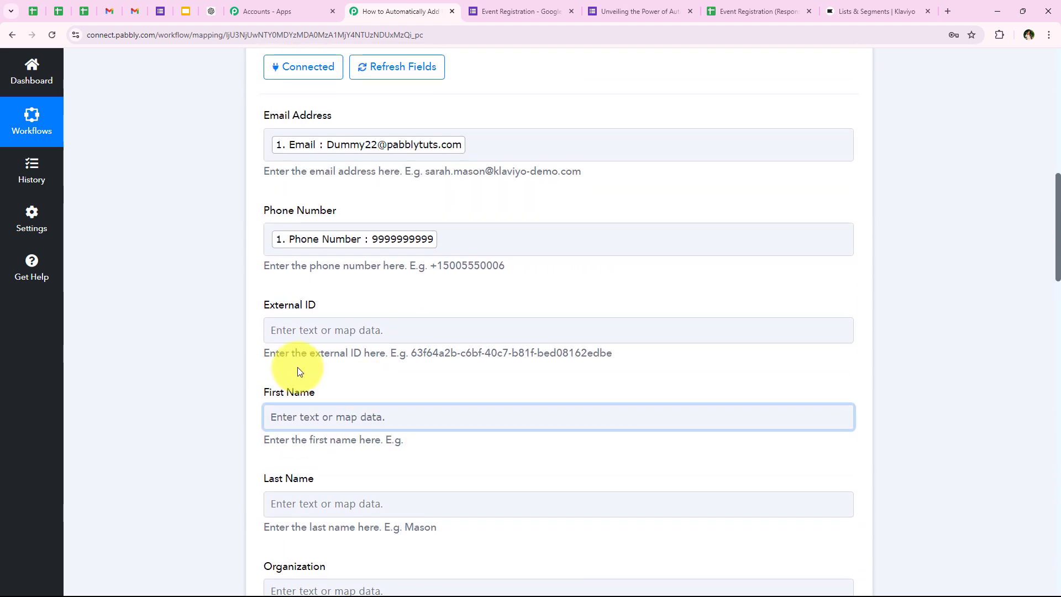
pyautogui.click(327, 252)
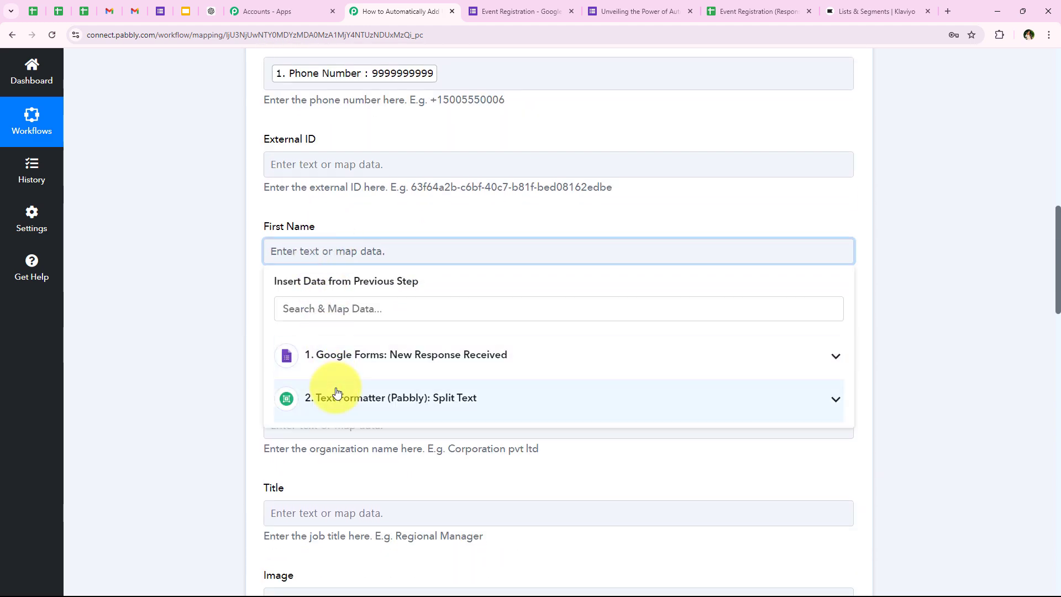
pyautogui.click(439, 398)
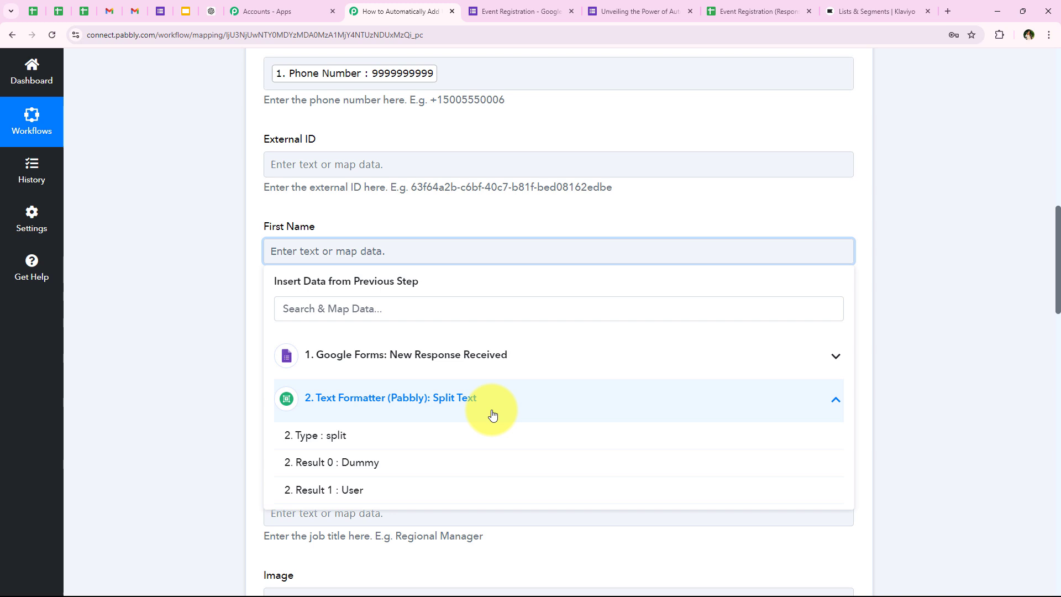
pyautogui.click(386, 475)
pyautogui.click(175, 213)
pyautogui.scroll(-2, 174, 213)
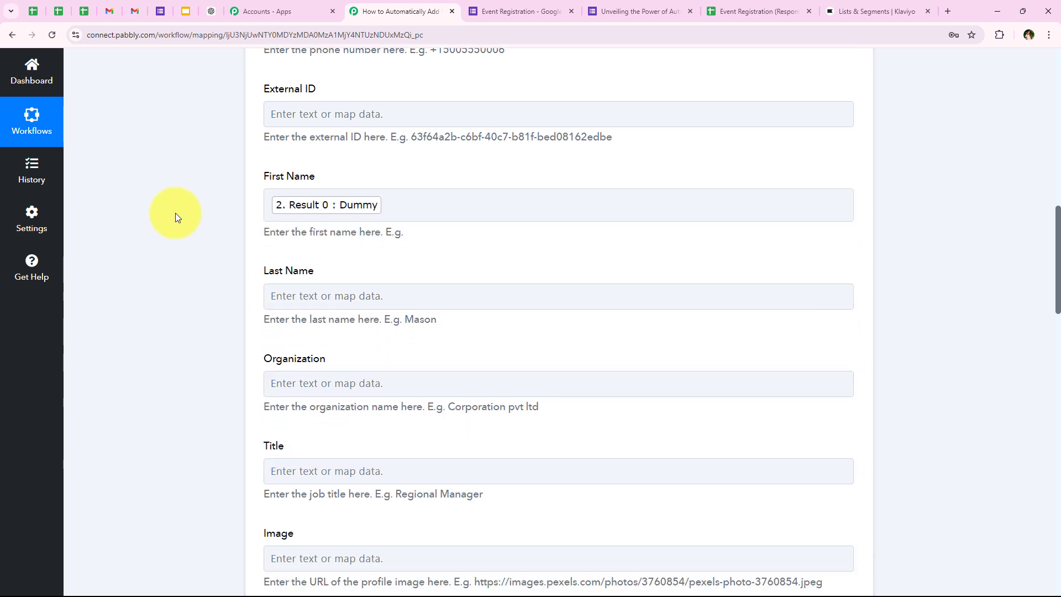
pyautogui.click(293, 246)
pyautogui.click(398, 381)
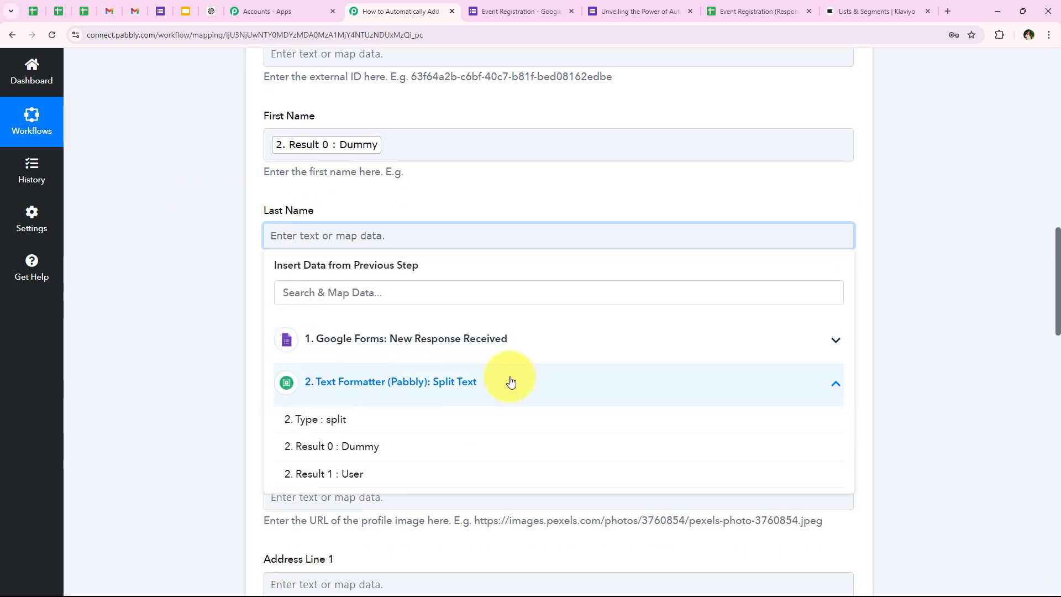
pyautogui.click(286, 470)
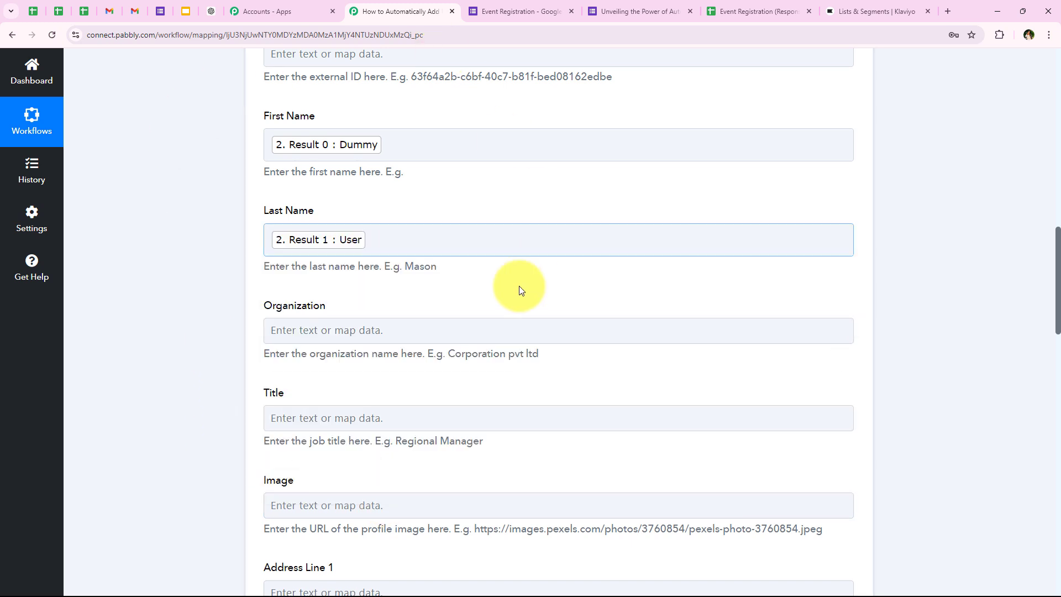
# Map the form's Organization answer into Organization by searching 'or'
pyautogui.scroll(-2, 519, 232)
pyautogui.click(402, 218)
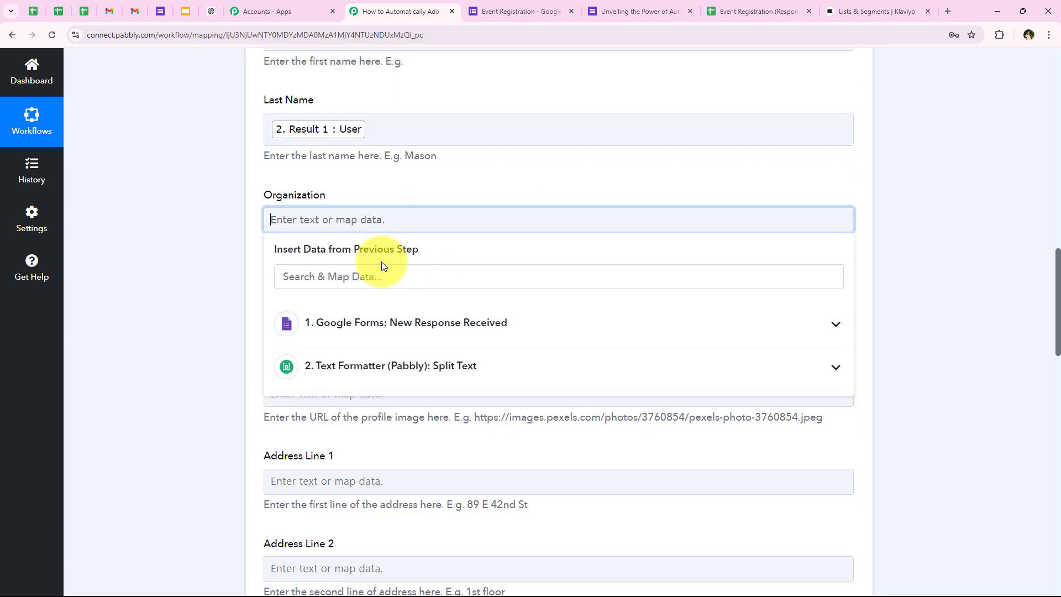
pyautogui.click(350, 195)
pyautogui.click(348, 219)
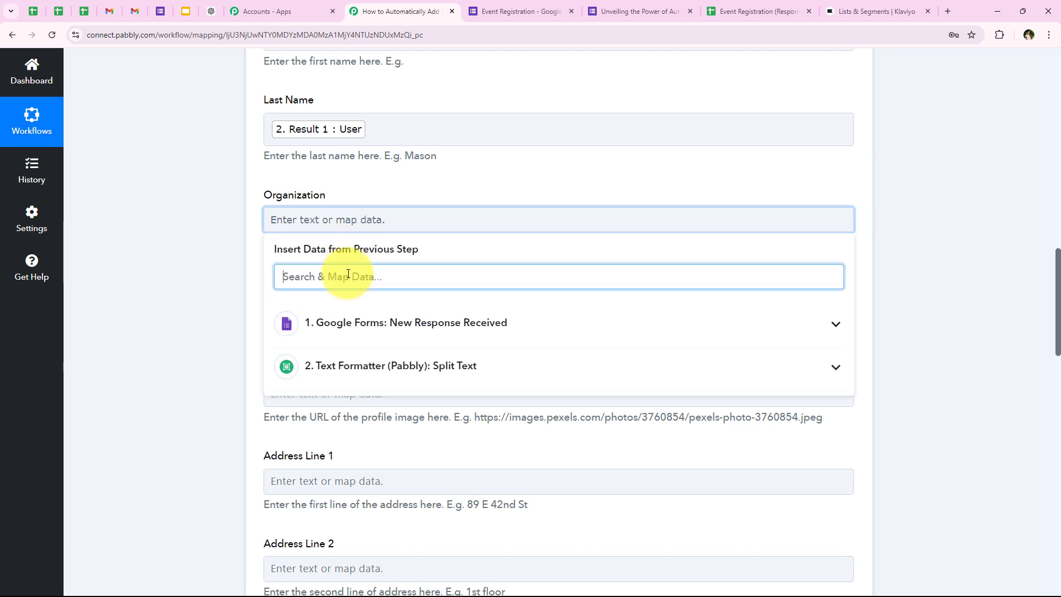
pyautogui.write('or')
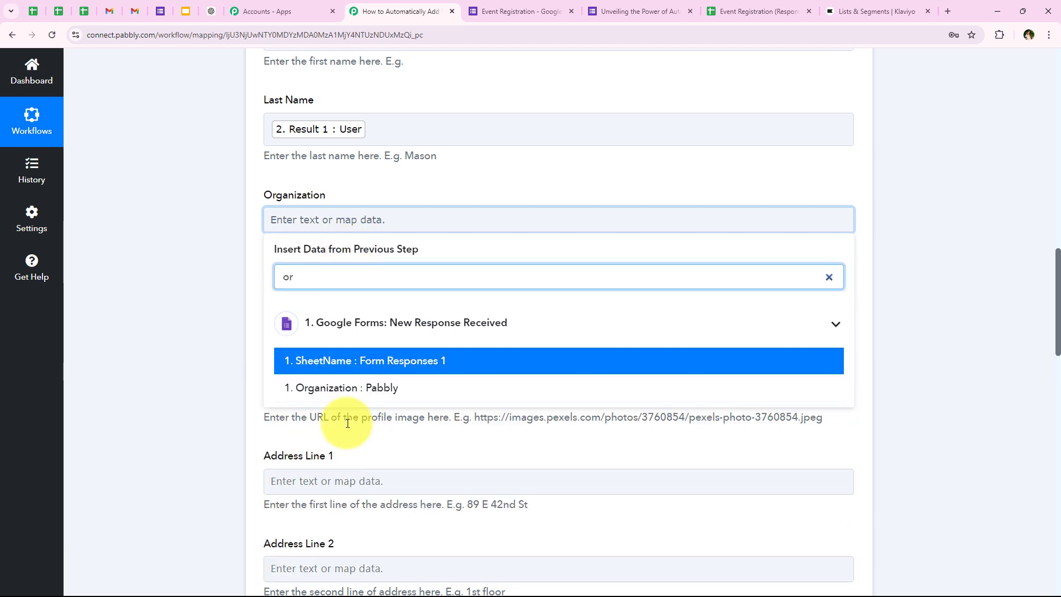
pyautogui.click(326, 388)
pyautogui.click(193, 299)
pyautogui.scroll(-2, 193, 298)
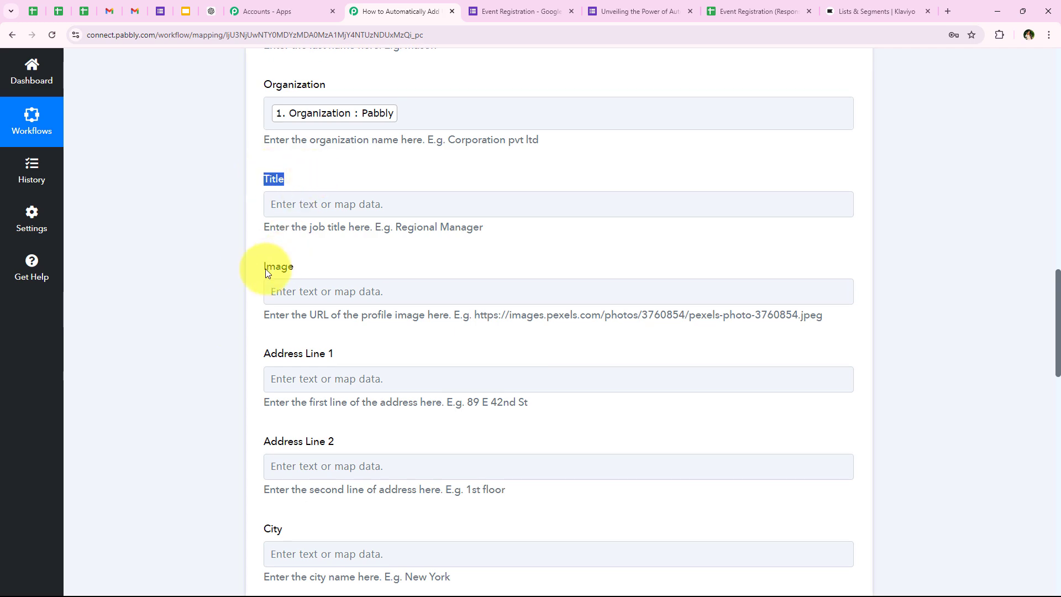
pyautogui.scroll(-3, 330, 268)
pyautogui.scroll(-5, 308, 324)
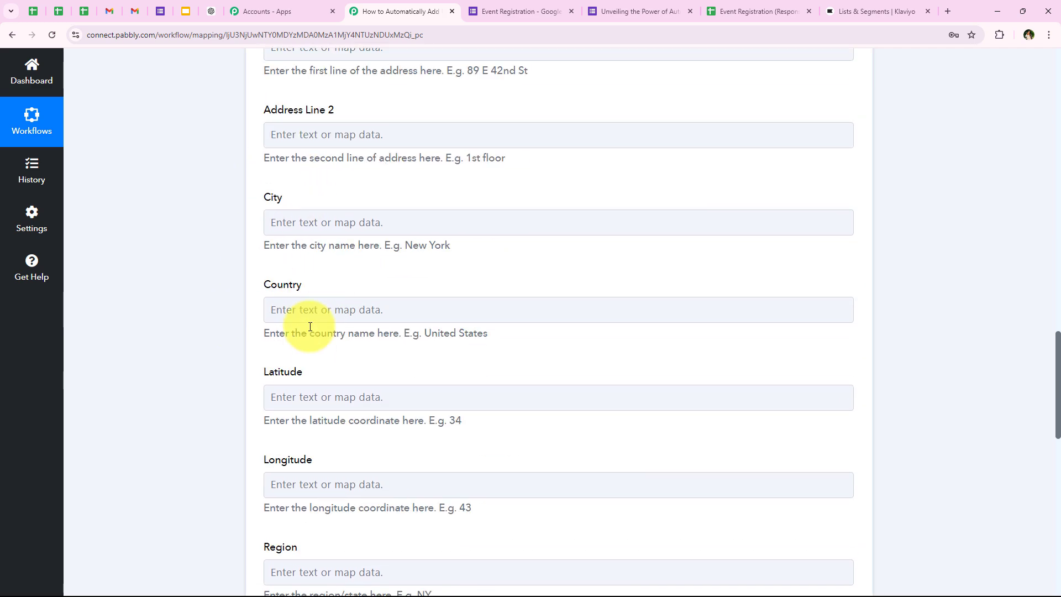
pyautogui.scroll(-8, 192, 384)
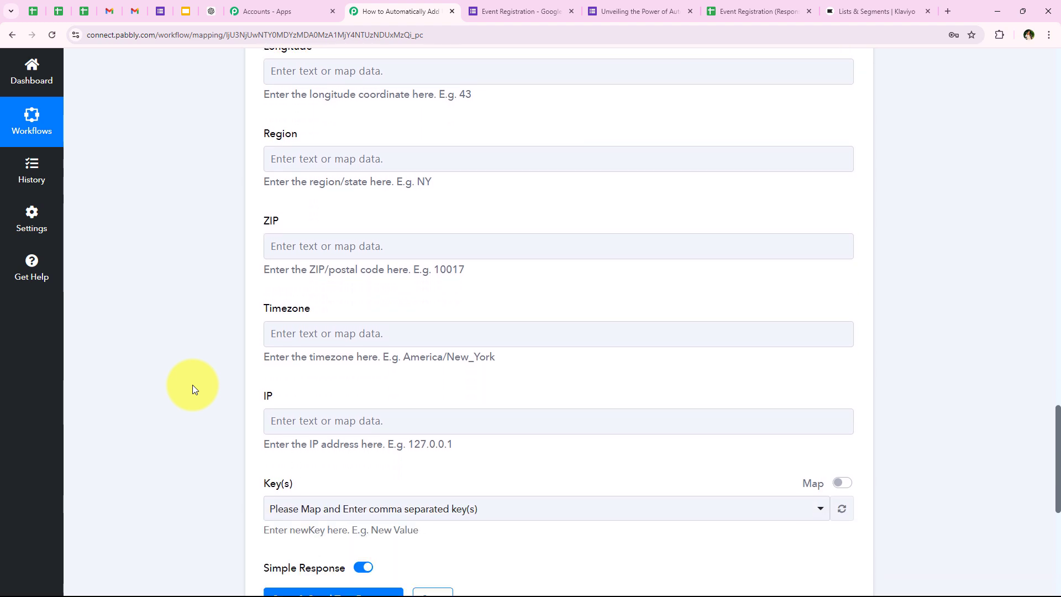
pyautogui.scroll(-1, 193, 389)
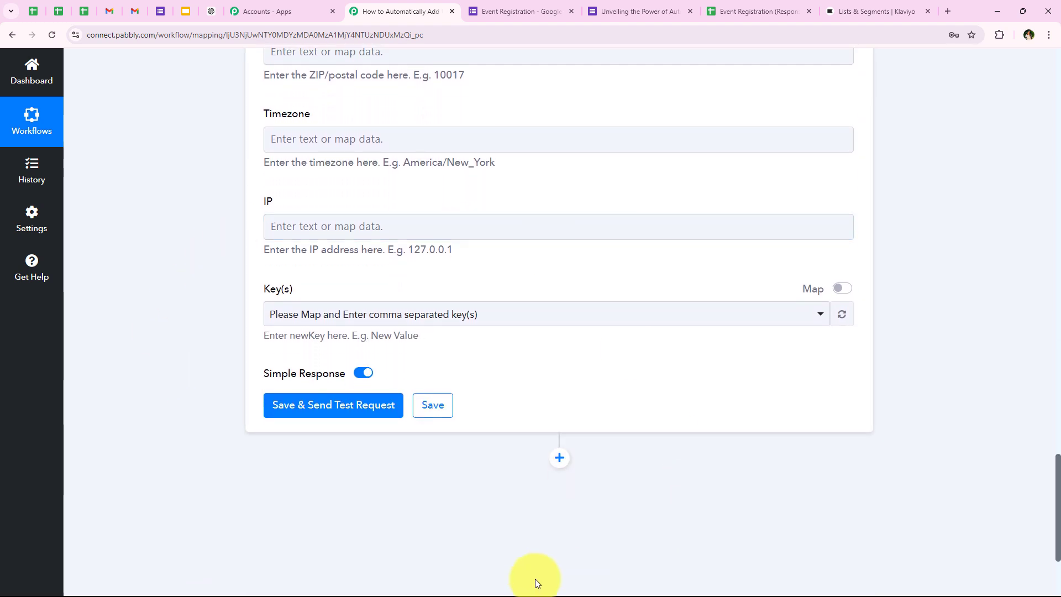
# Send the Klaviyo test request and review the returned profile's email, names and Organization Pabbly
pyautogui.click(380, 397)
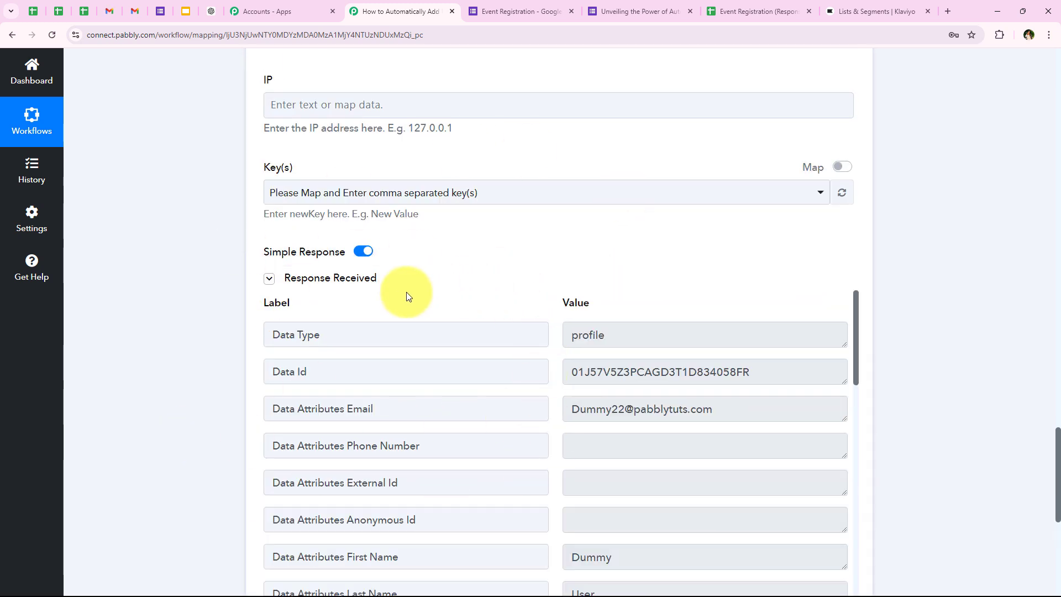
pyautogui.scroll(-1, 660, 350)
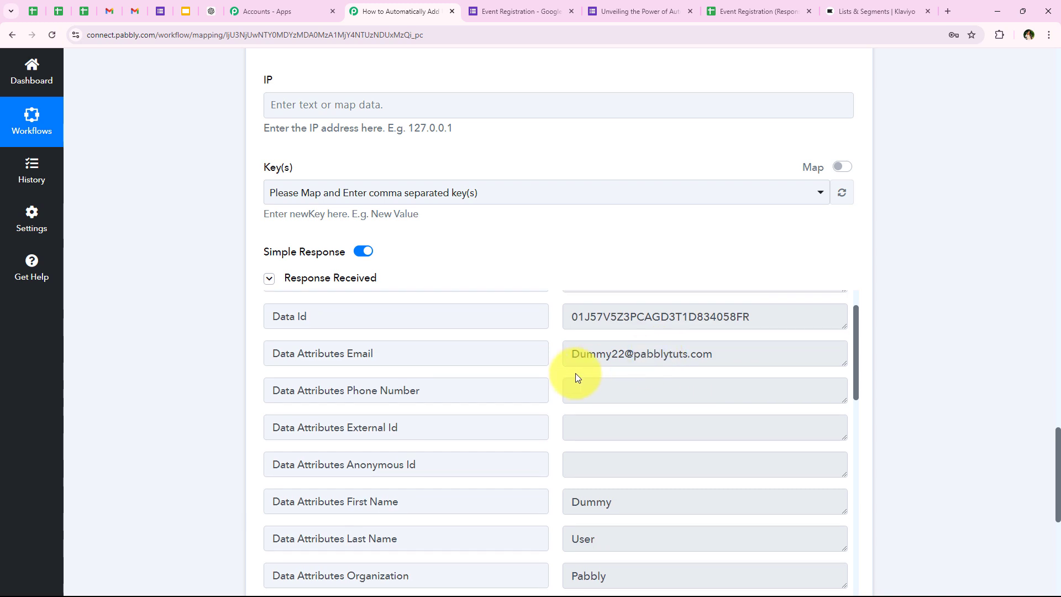
pyautogui.scroll(1, 575, 373)
pyautogui.scroll(-1, 611, 226)
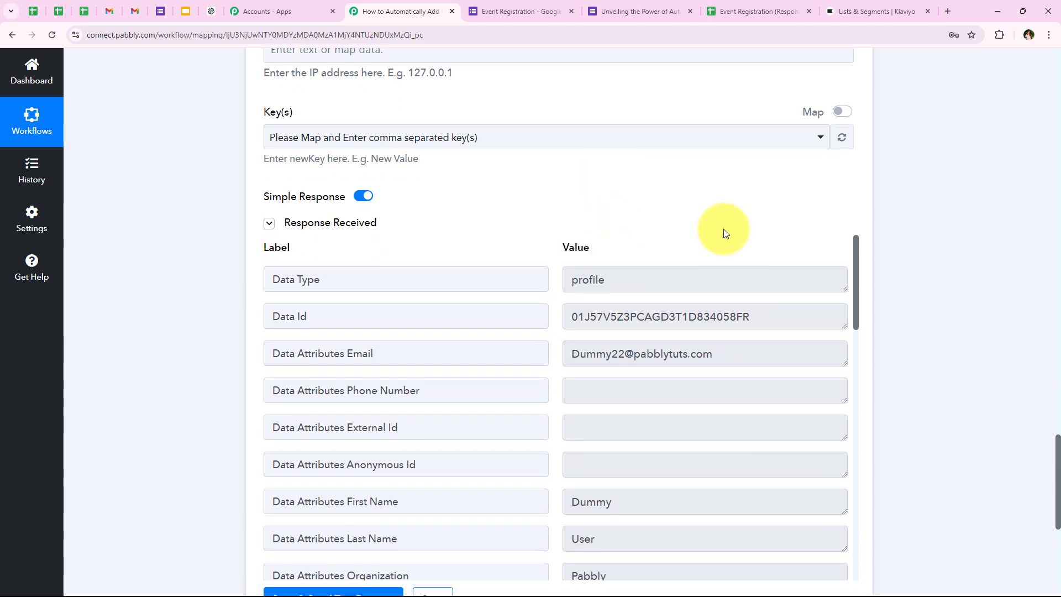
pyautogui.click(757, 353)
pyautogui.scroll(-2, 569, 433)
pyautogui.moveTo(635, 393); pyautogui.dragTo(530, 405)
pyautogui.moveTo(627, 465); pyautogui.dragTo(149, 324)
pyautogui.click(521, 416)
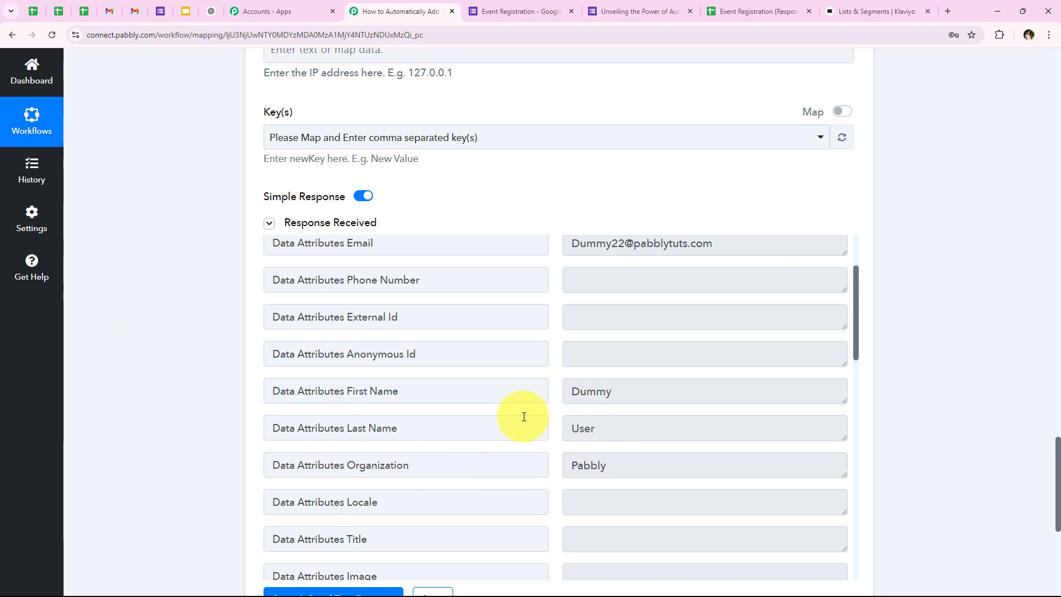
pyautogui.scroll(2, 540, 416)
pyautogui.scroll(10, 200, 223)
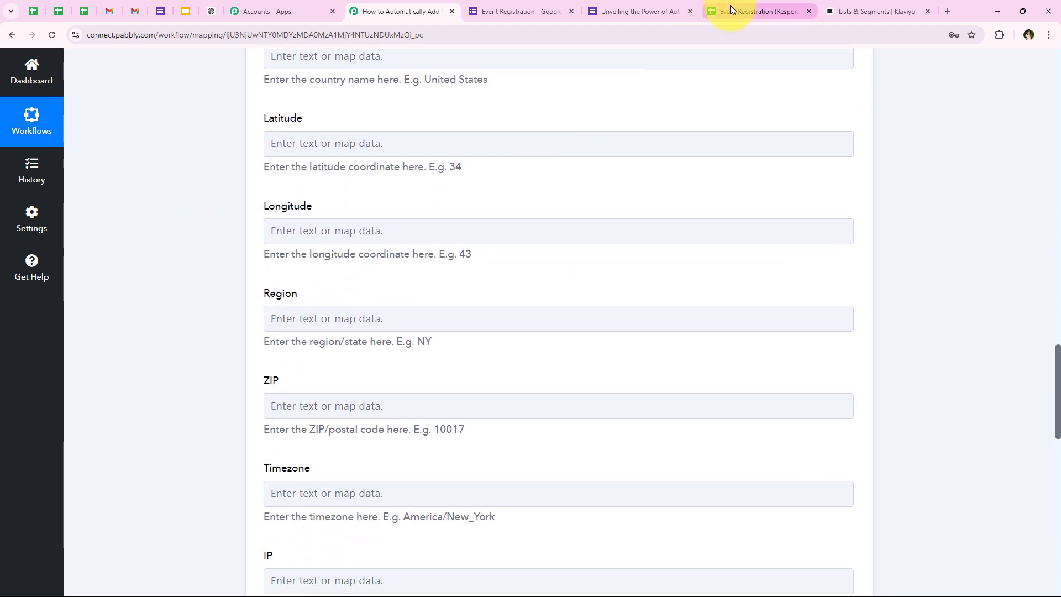
# Check Klaviyo's Profiles list for the test profile created Just Now, then return to Pabbly Connect
pyautogui.click(878, 11)
pyautogui.click(25, 308)
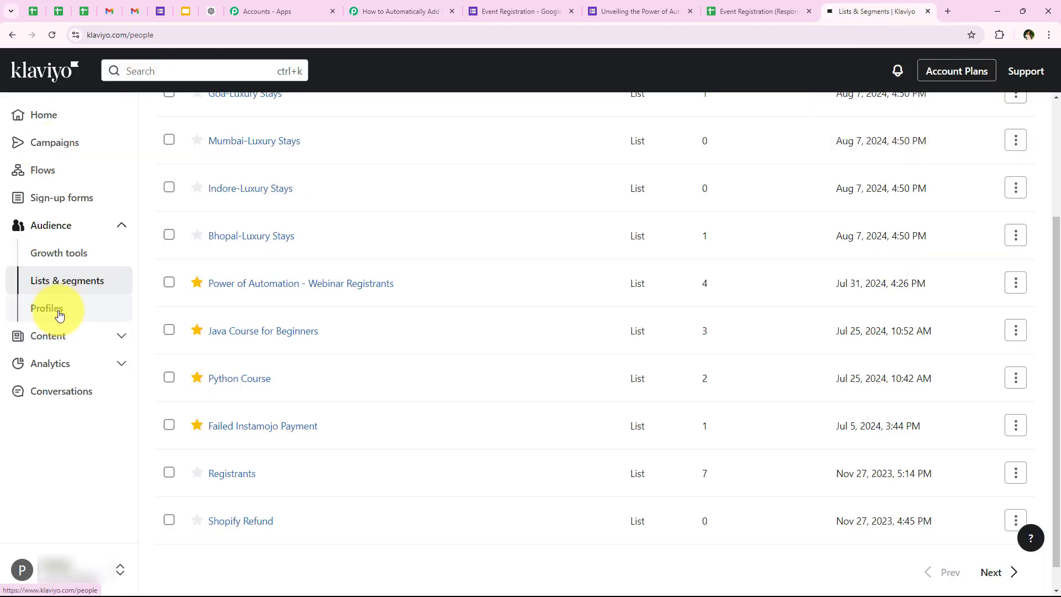
pyautogui.scroll(-3, 377, 309)
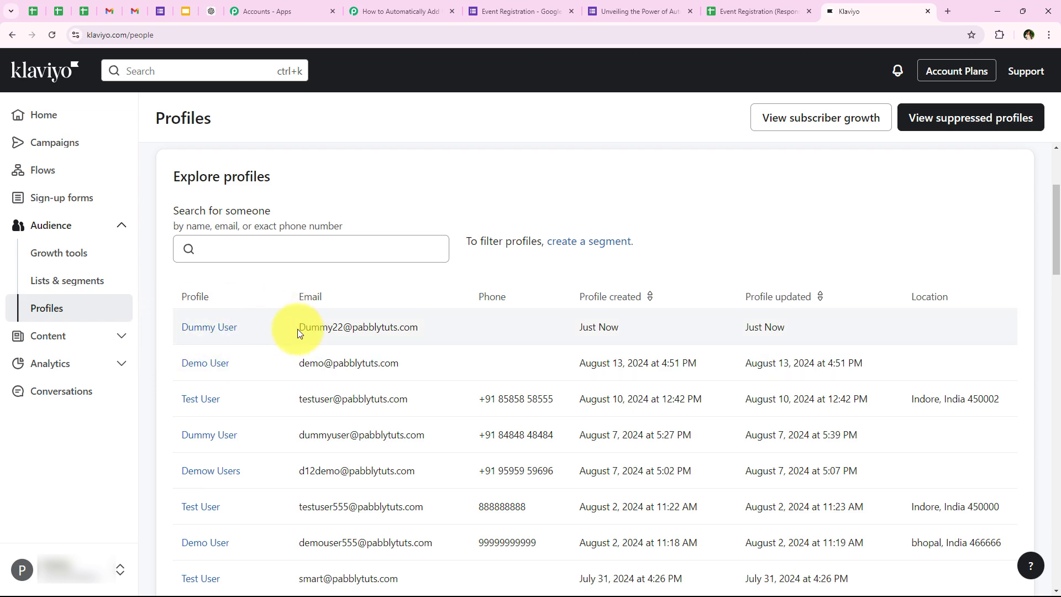
pyautogui.moveTo(298, 330); pyautogui.dragTo(452, 329)
pyautogui.scroll(-2, 453, 276)
pyautogui.click(383, 164)
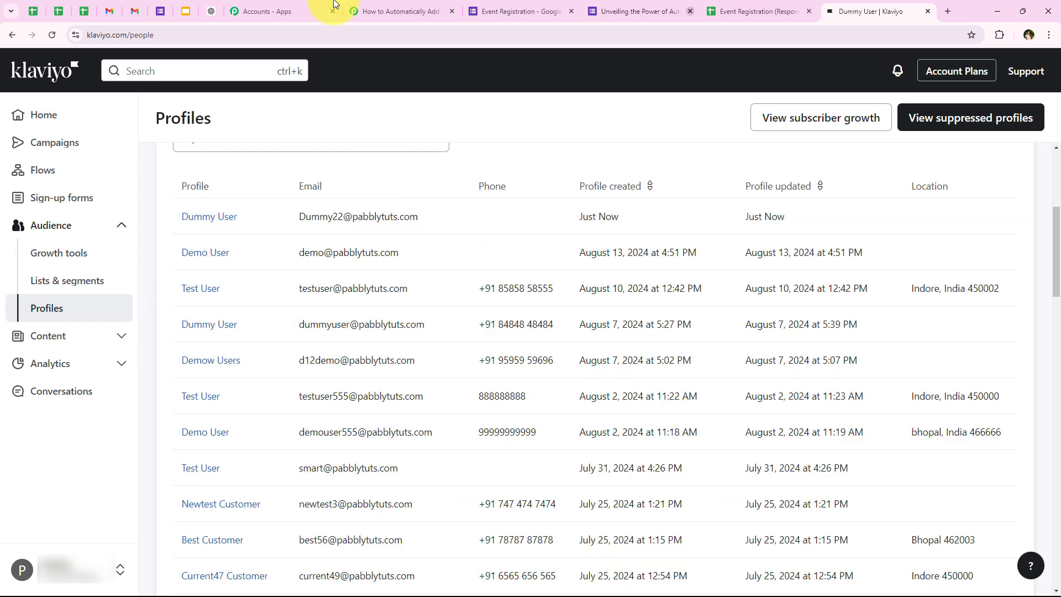
pyautogui.click(374, 7)
# Add a fourth step after the Klaviyo action using the Klaviyo V2 app
pyautogui.scroll(-5, 155, 514)
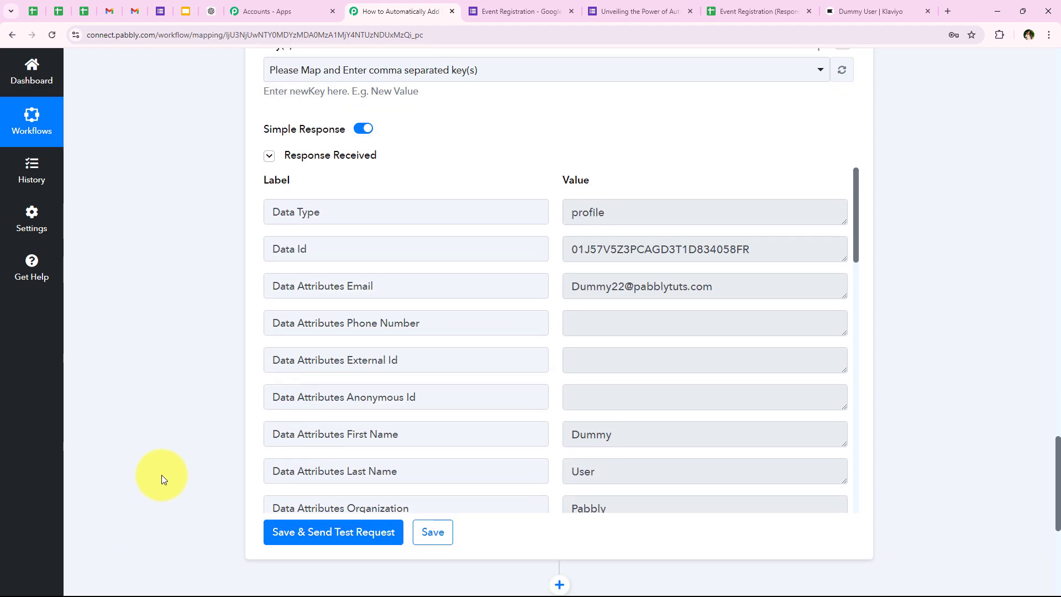
pyautogui.scroll(4, 164, 476)
pyautogui.scroll(-9, 164, 475)
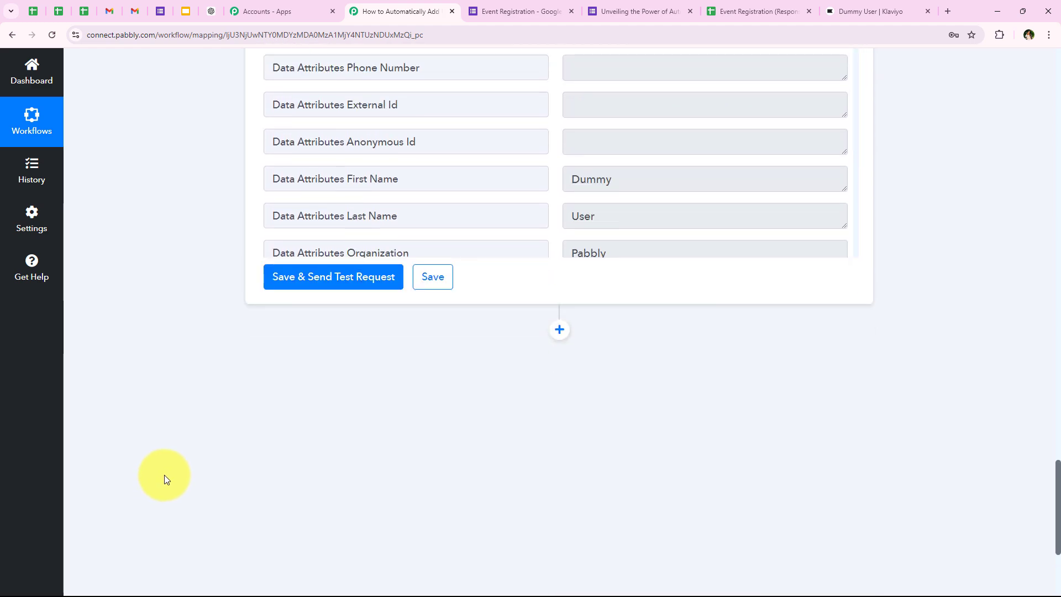
pyautogui.click(559, 301)
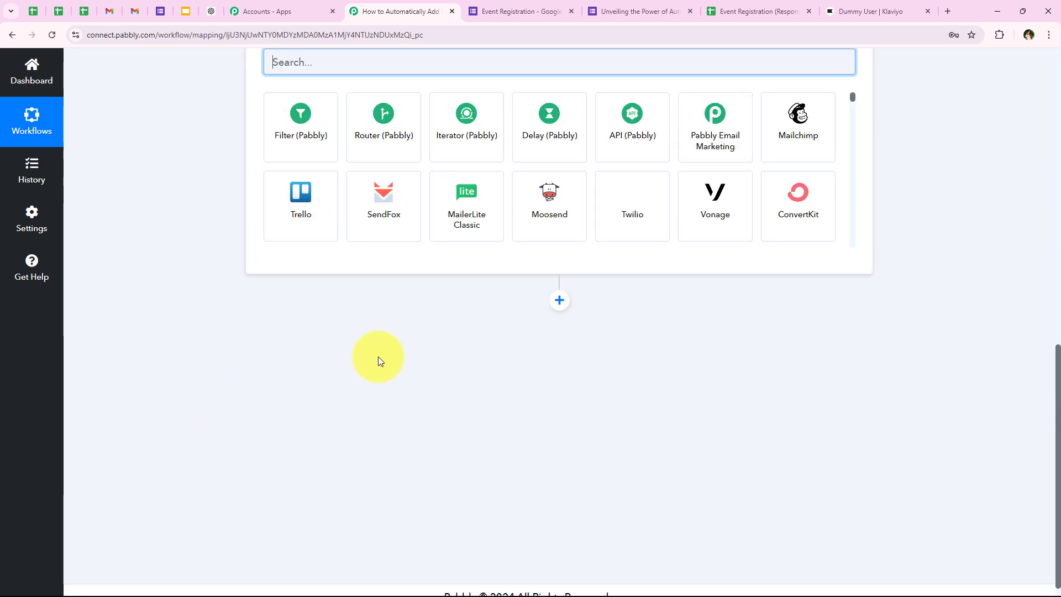
pyautogui.scroll(6, 353, 391)
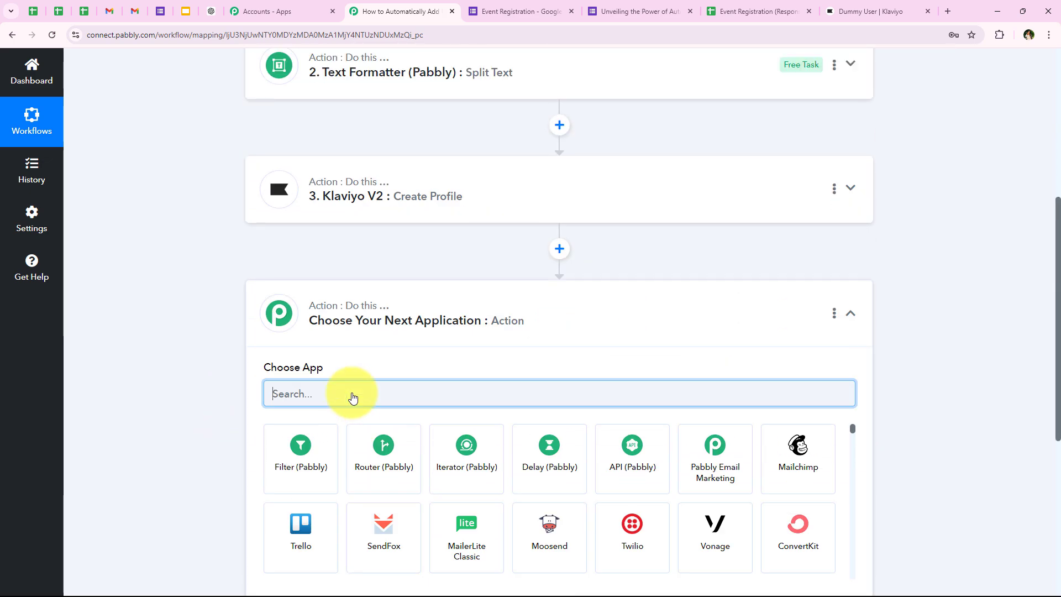
pyautogui.write('Klaviyo V2')
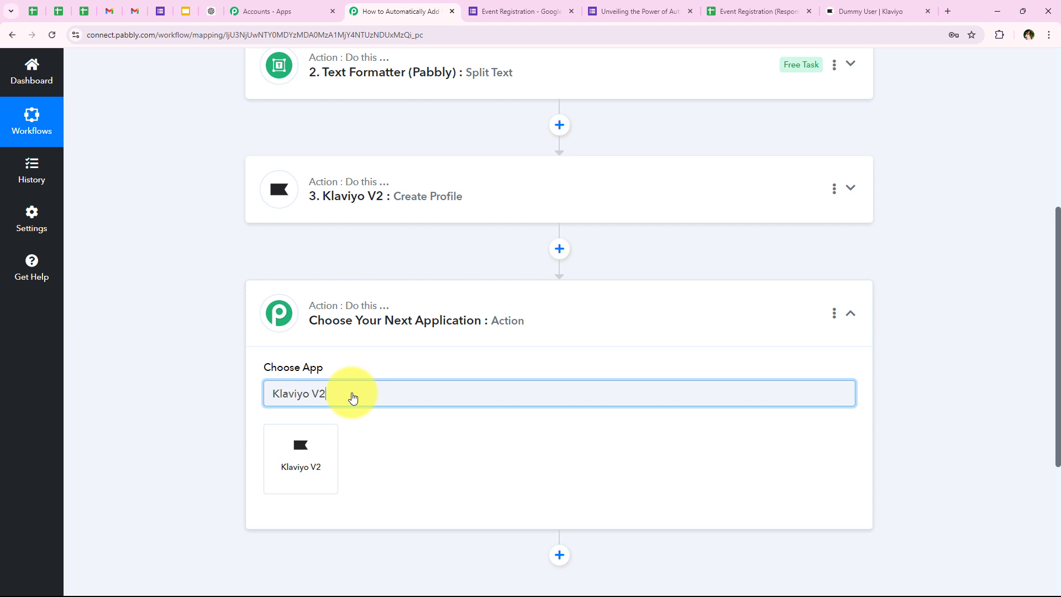
pyautogui.click(280, 447)
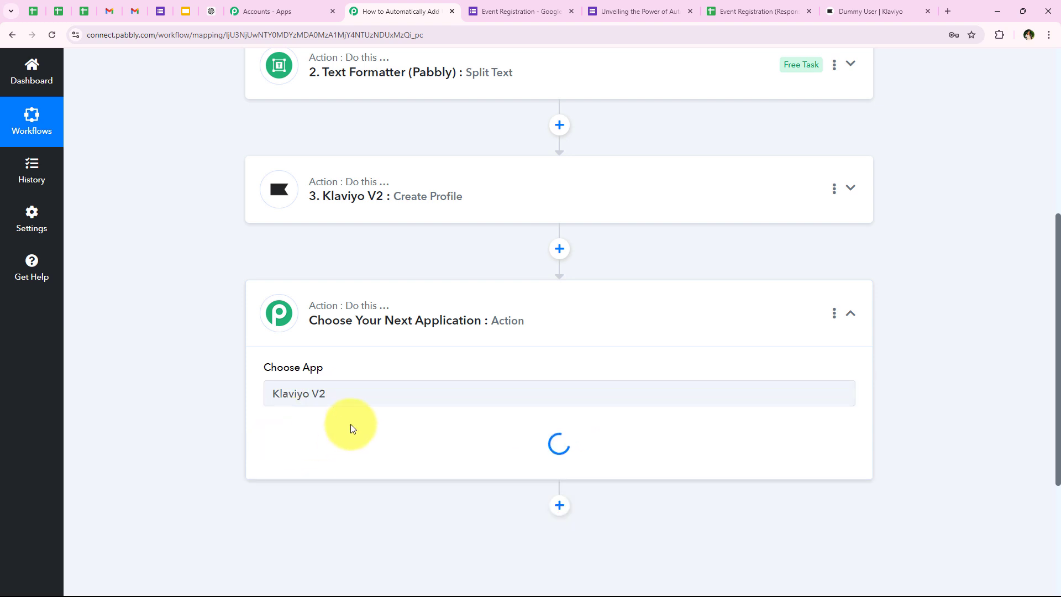
# Set the action event to Add Profile(s) To List and bring up the account connection
pyautogui.moveTo(257, 425); pyautogui.dragTo(350, 425)
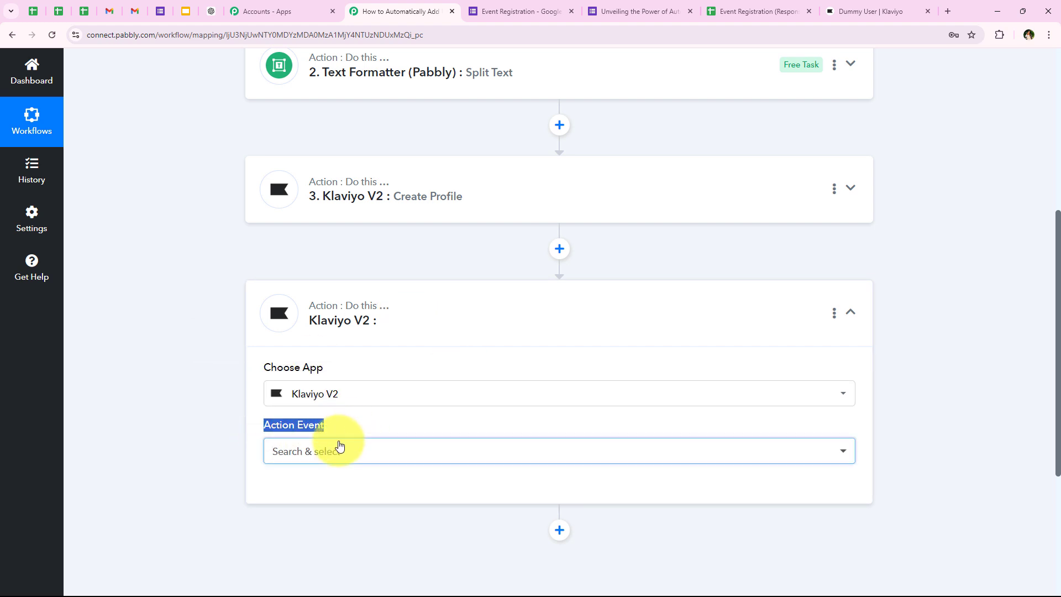
pyautogui.click(337, 445)
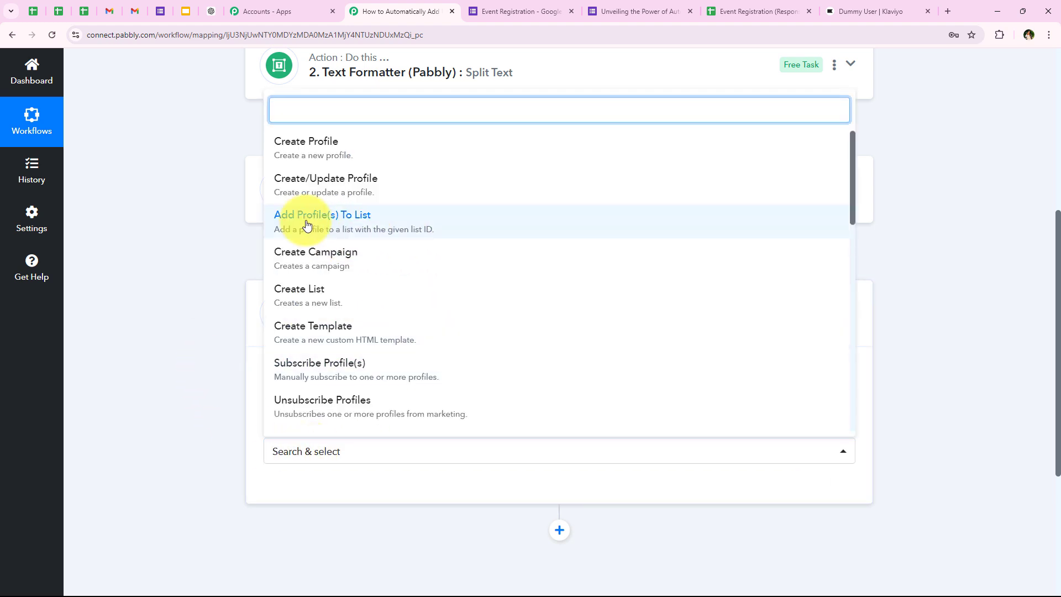
pyautogui.click(395, 222)
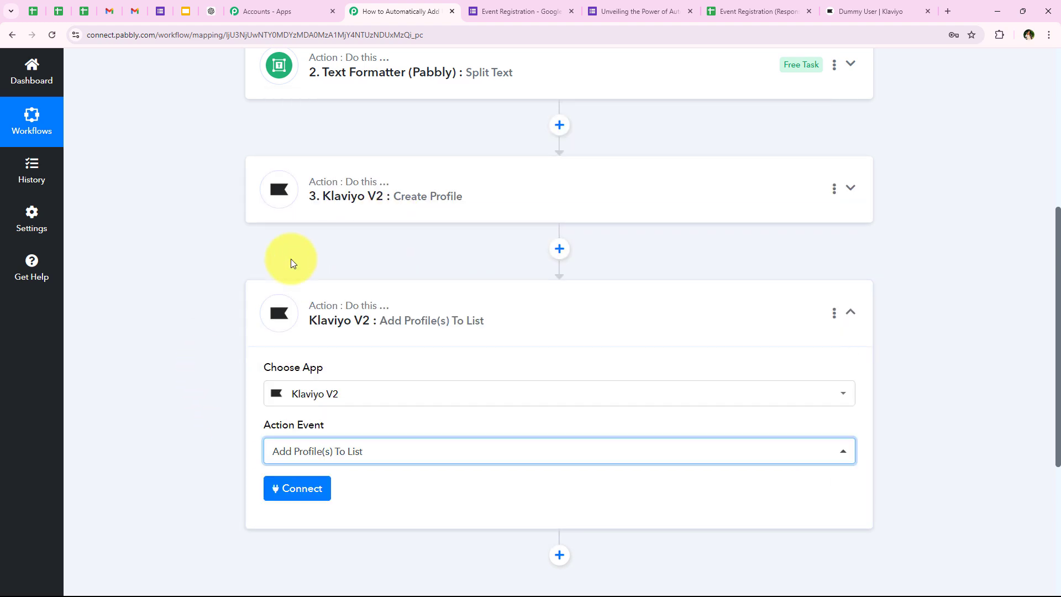
pyautogui.click(279, 488)
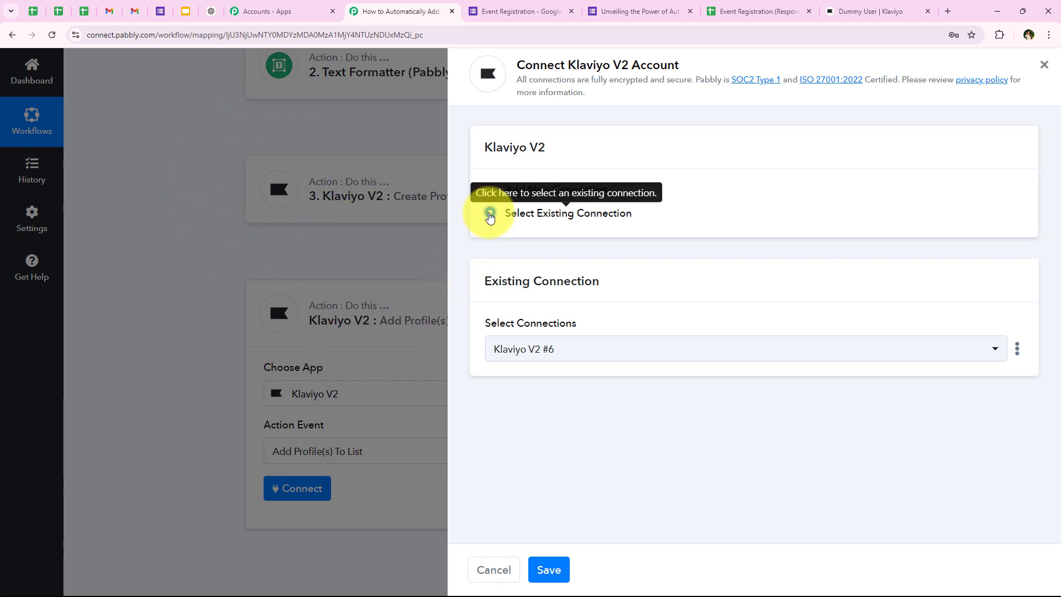
# Link the step to the existing Klaviyo V2 #6 connection
pyautogui.click(549, 569)
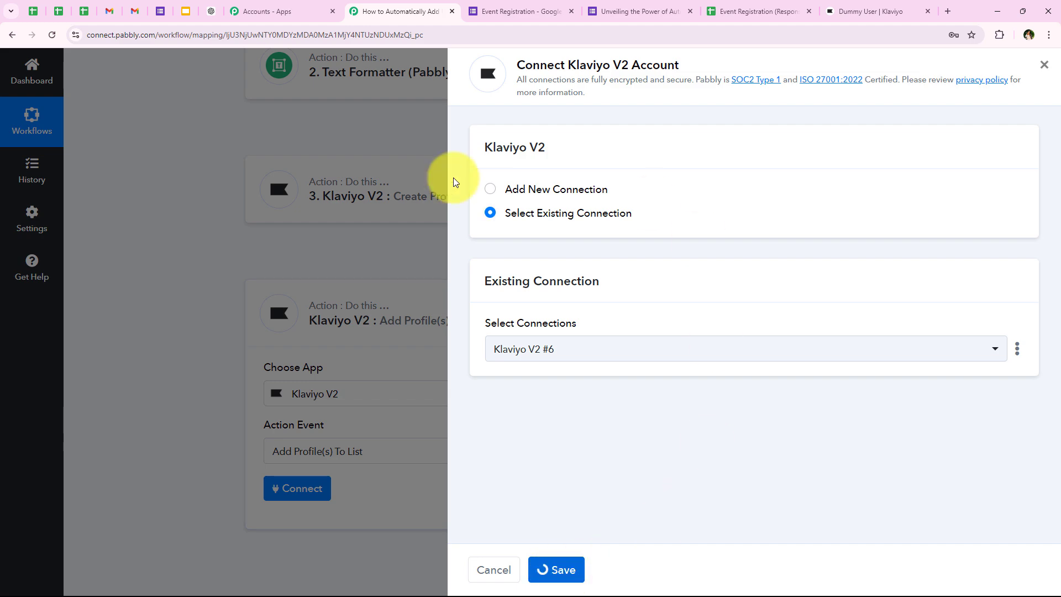
pyautogui.scroll(-3, 463, 298)
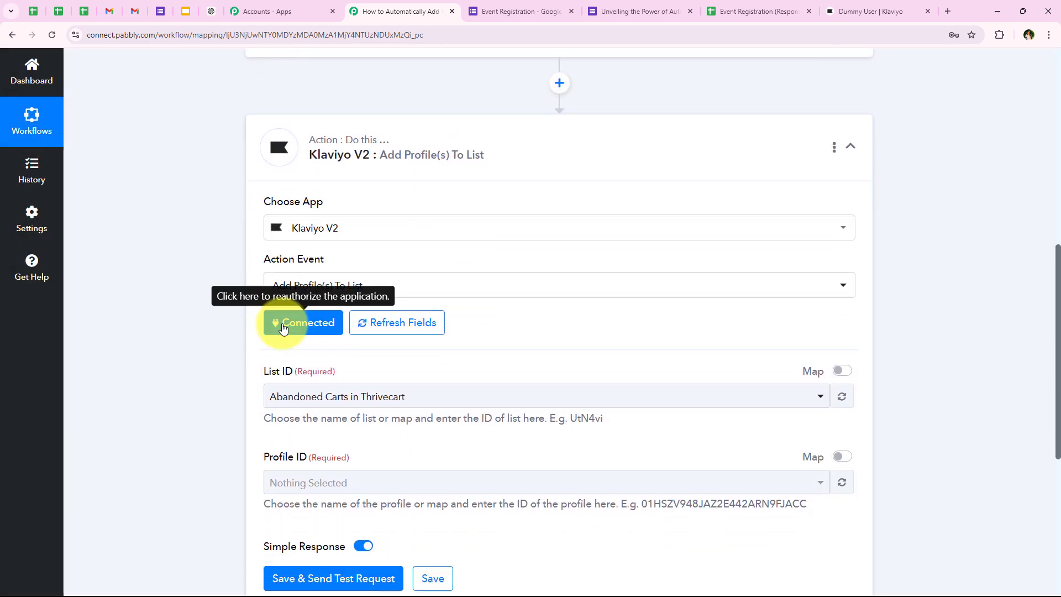
pyautogui.scroll(-1, 258, 360)
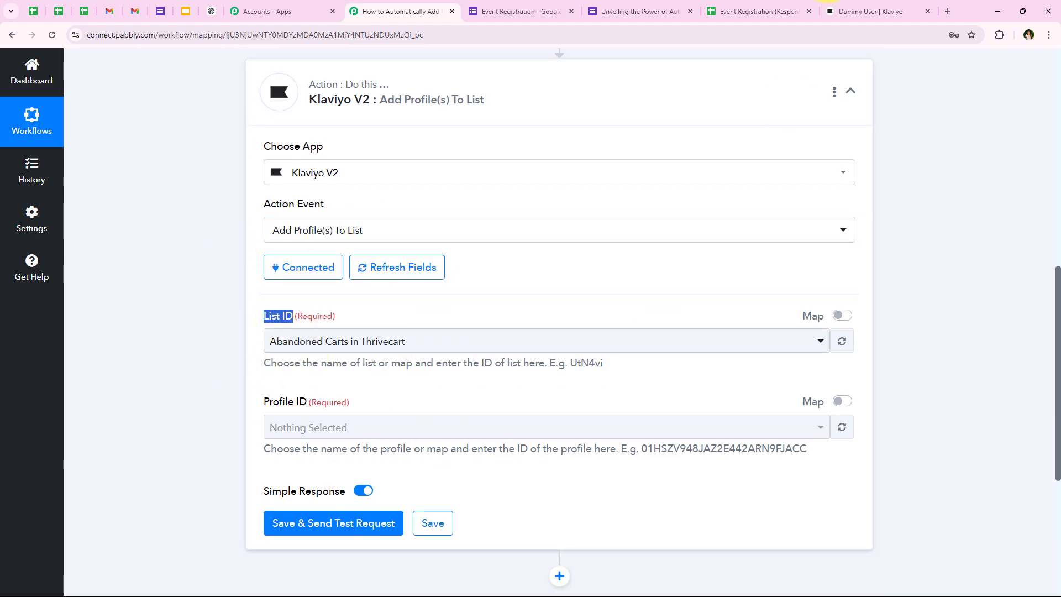
# Look up list names in Klaviyo's Lists & segments, then open the List ID choices in Pabbly
pyautogui.click(873, 11)
pyautogui.click(80, 280)
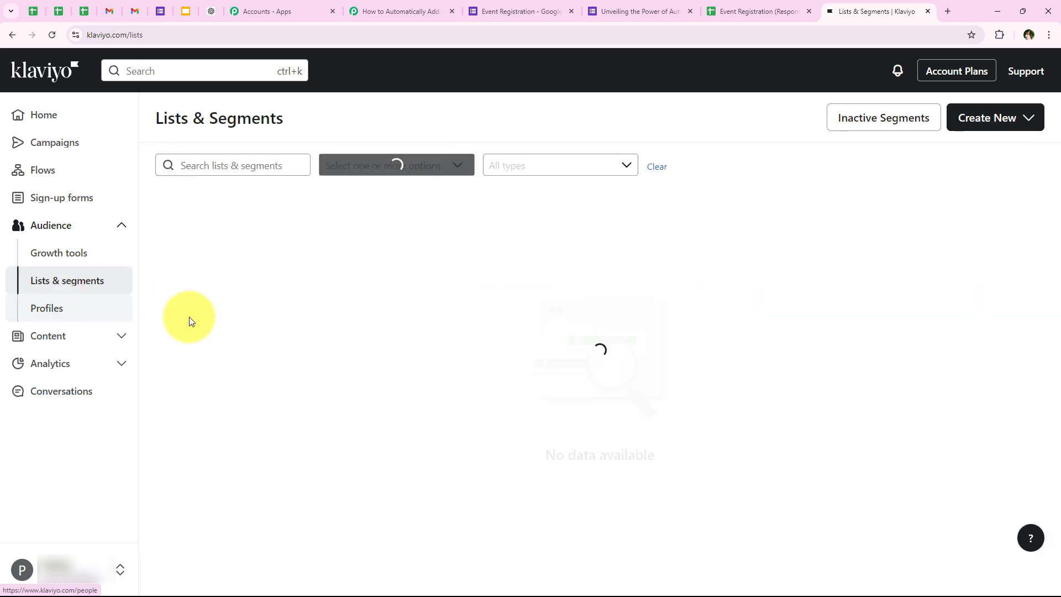
pyautogui.scroll(-2, 202, 325)
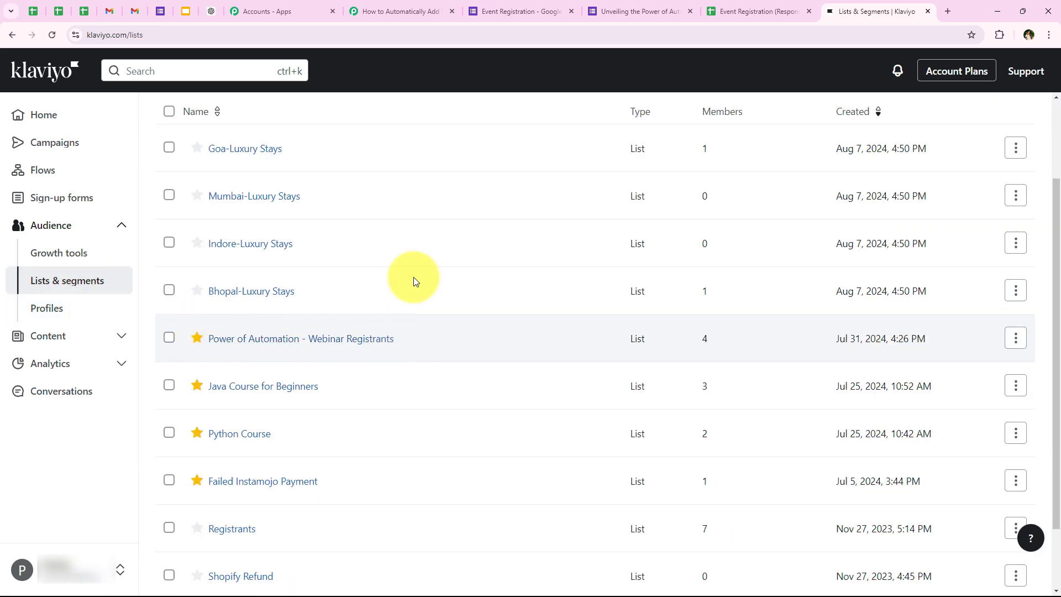
pyautogui.click(381, 11)
pyautogui.click(326, 341)
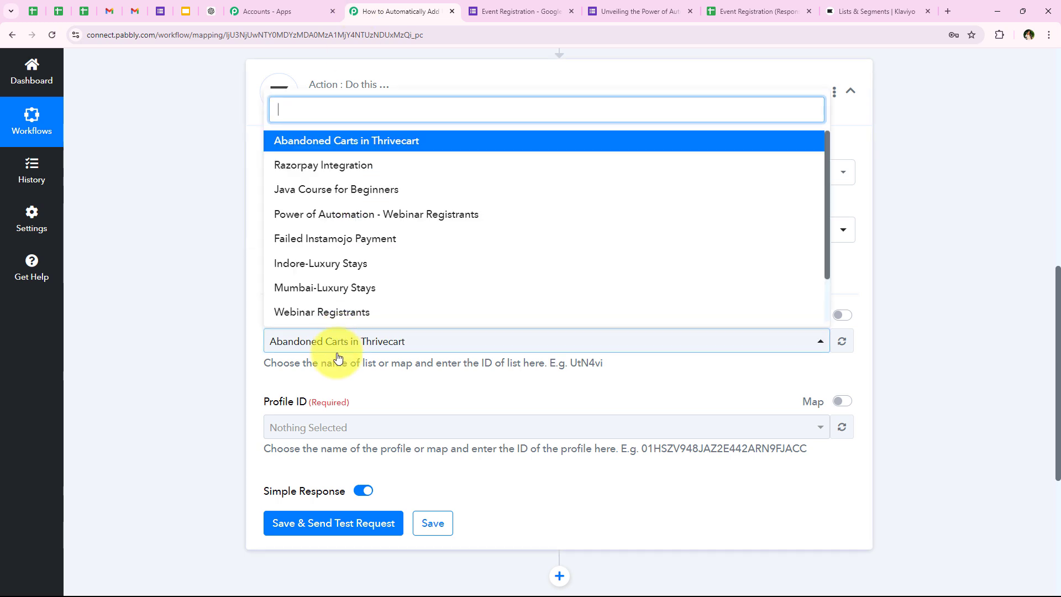
# Select Power of Automation - Webinar Registrants as the List ID
pyautogui.click(357, 227)
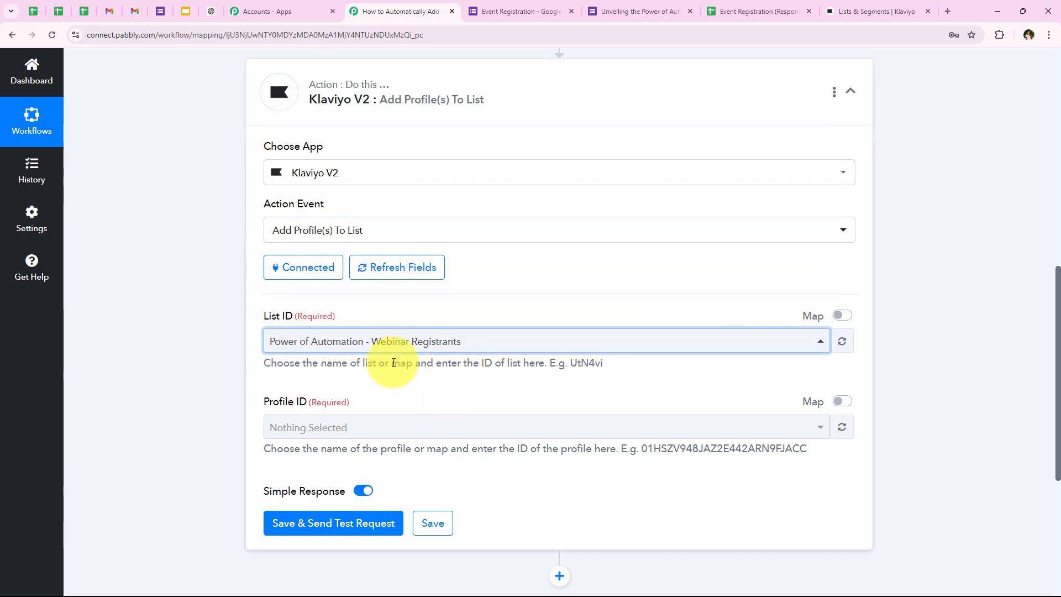
pyautogui.scroll(-1, 383, 362)
pyautogui.moveTo(257, 353); pyautogui.dragTo(306, 353)
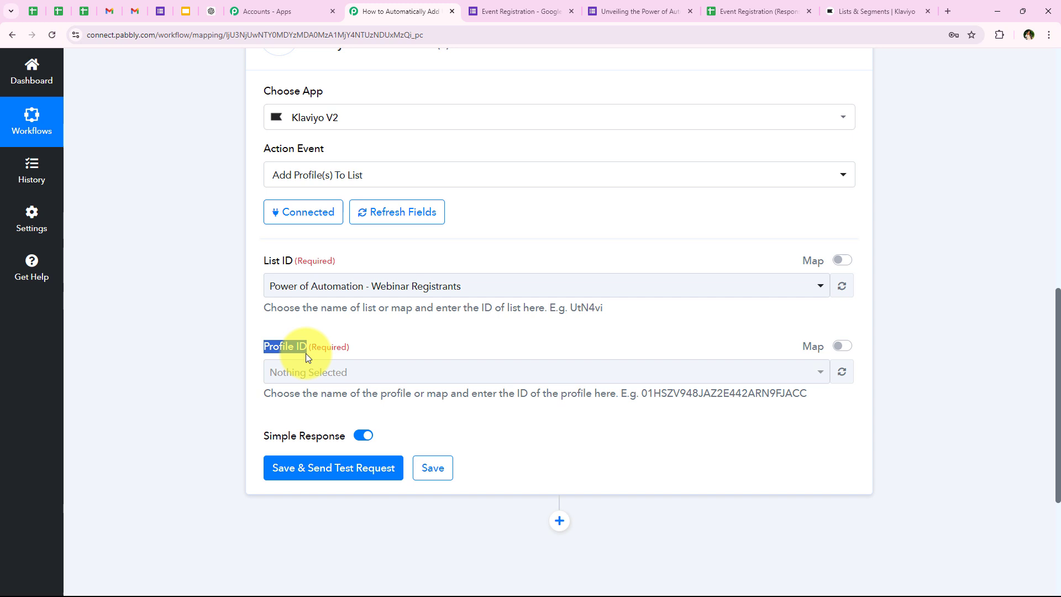
pyautogui.click(237, 369)
pyautogui.scroll(-2, 237, 369)
pyautogui.click(309, 261)
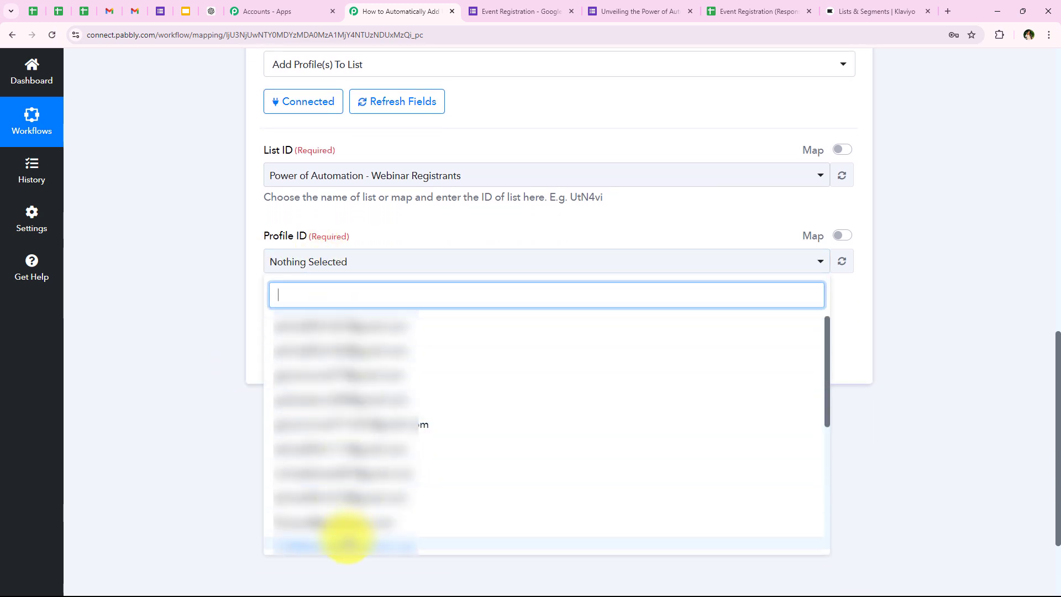
pyautogui.click(172, 222)
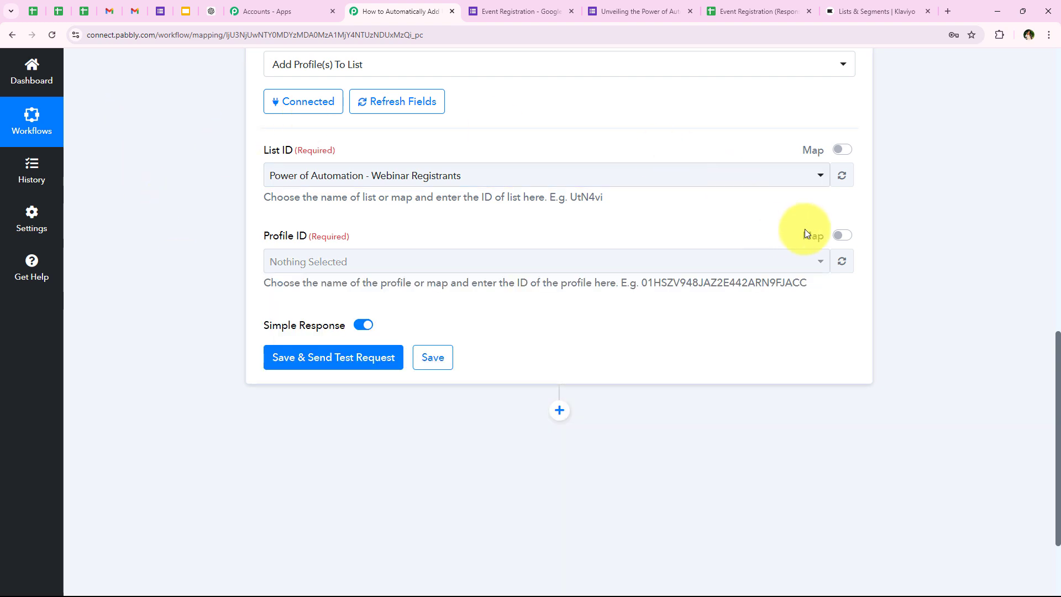
# Map Profile ID to the Data Id output of step 3, Create Profile
pyautogui.click(840, 235)
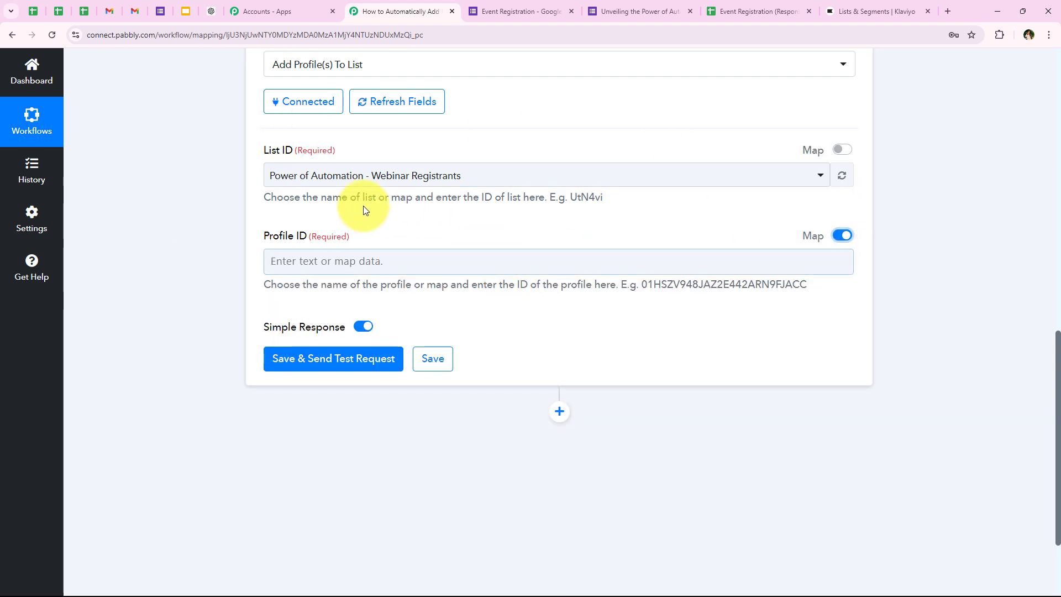
pyautogui.click(343, 265)
pyautogui.scroll(-2, 210, 310)
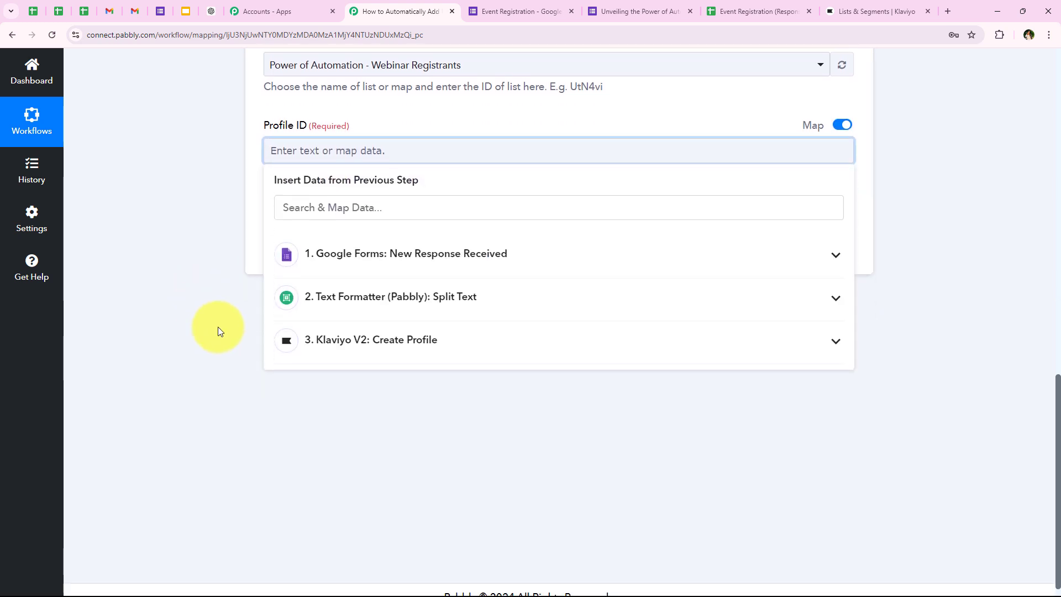
pyautogui.click(456, 344)
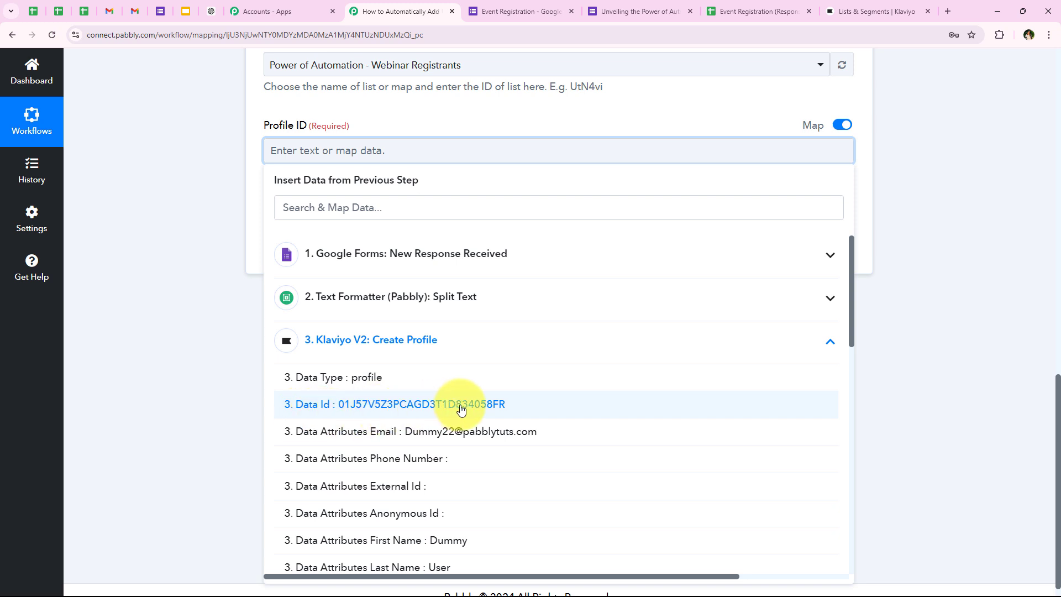
pyautogui.click(338, 404)
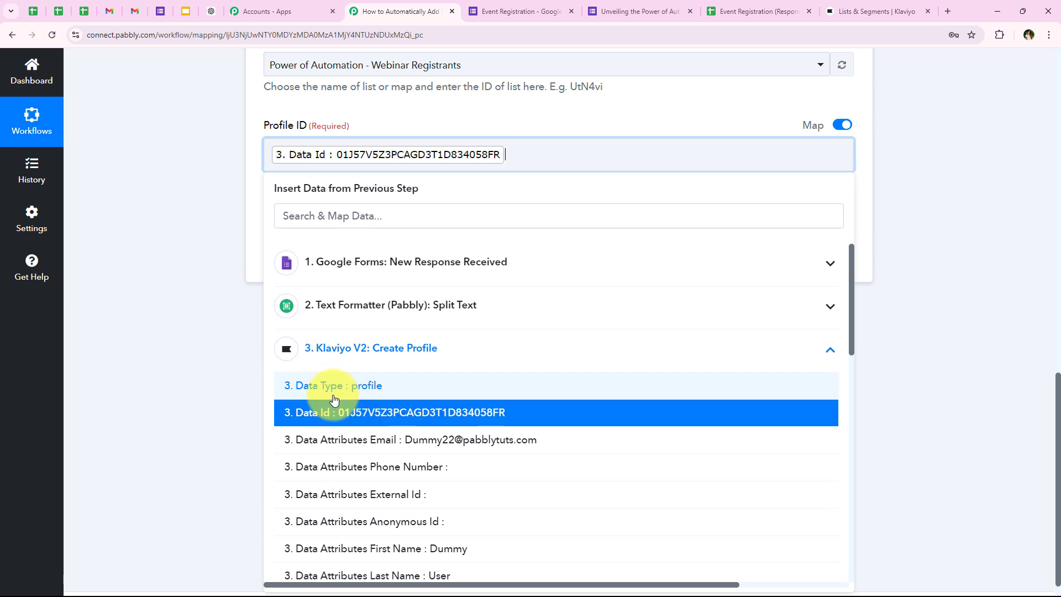
pyautogui.click(201, 203)
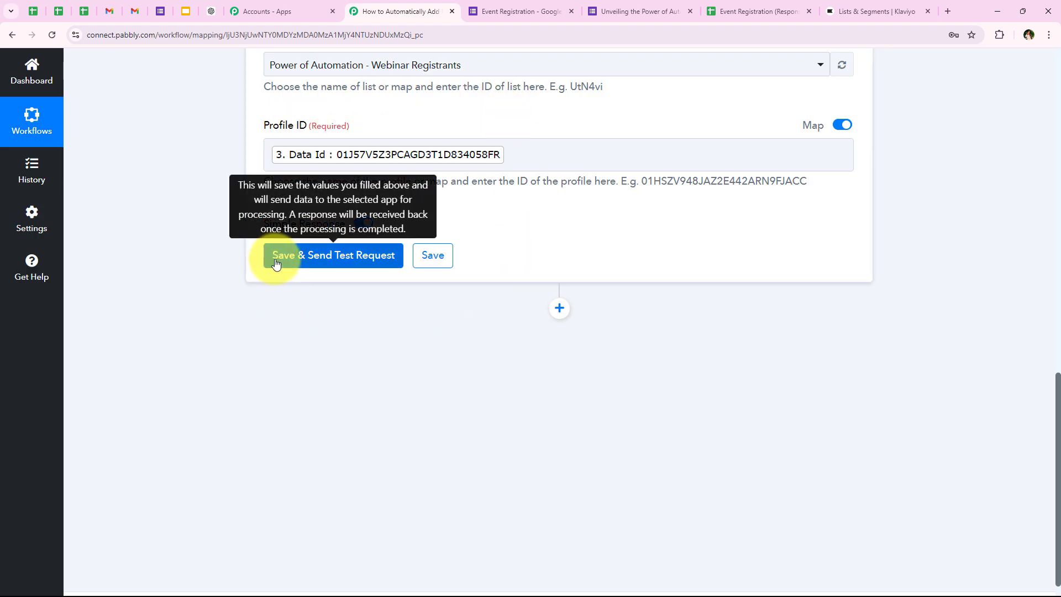
# Save the add-to-list step and send a test request, confirming the HTTP 204 response
pyautogui.click(274, 260)
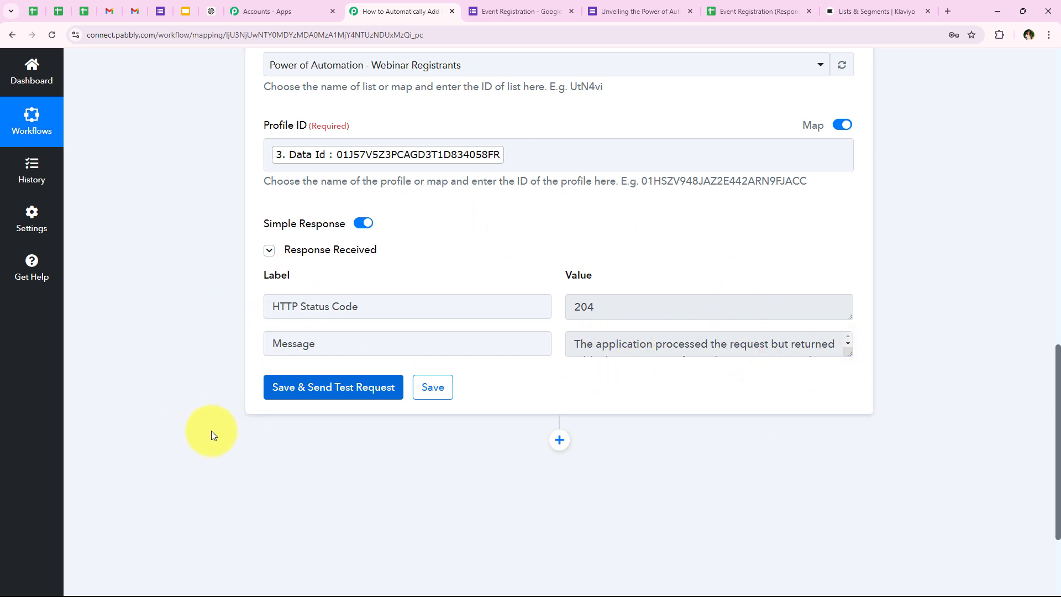
pyautogui.scroll(3, 170, 372)
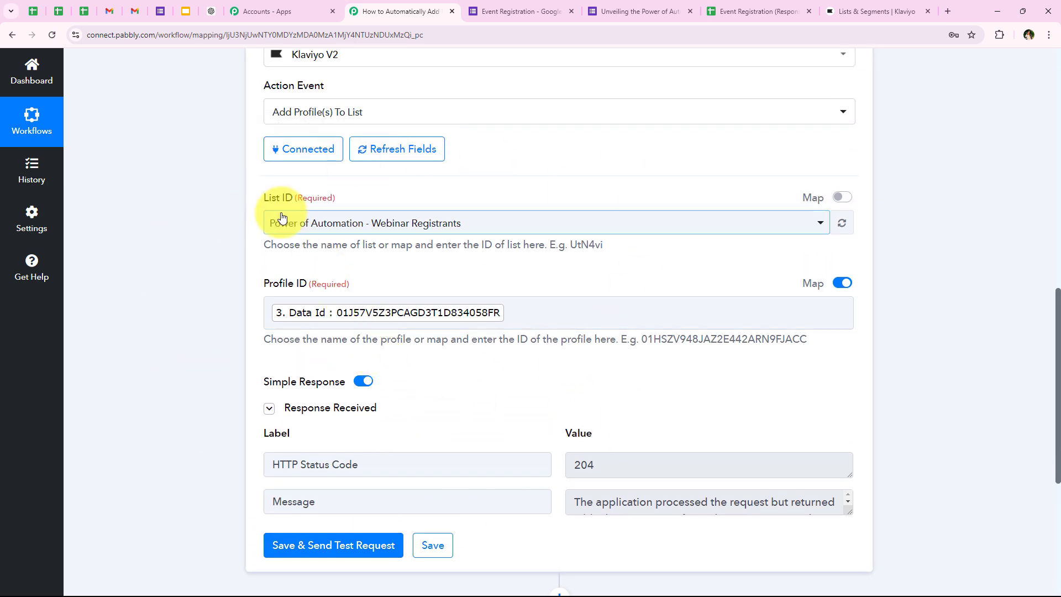
pyautogui.scroll(10, 159, 190)
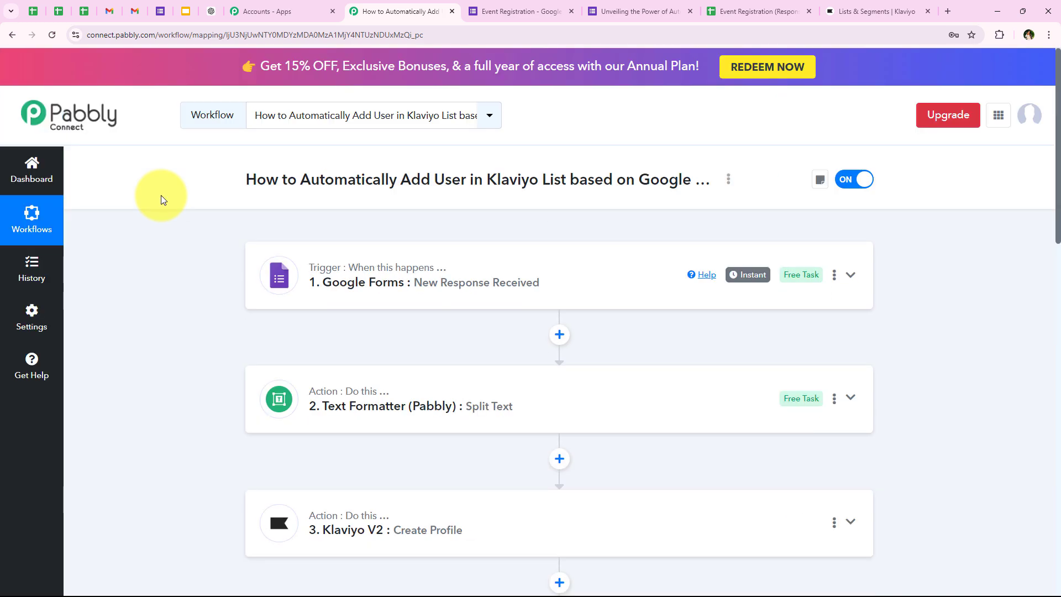
pyautogui.scroll(-3, 208, 326)
pyautogui.scroll(3, 331, 437)
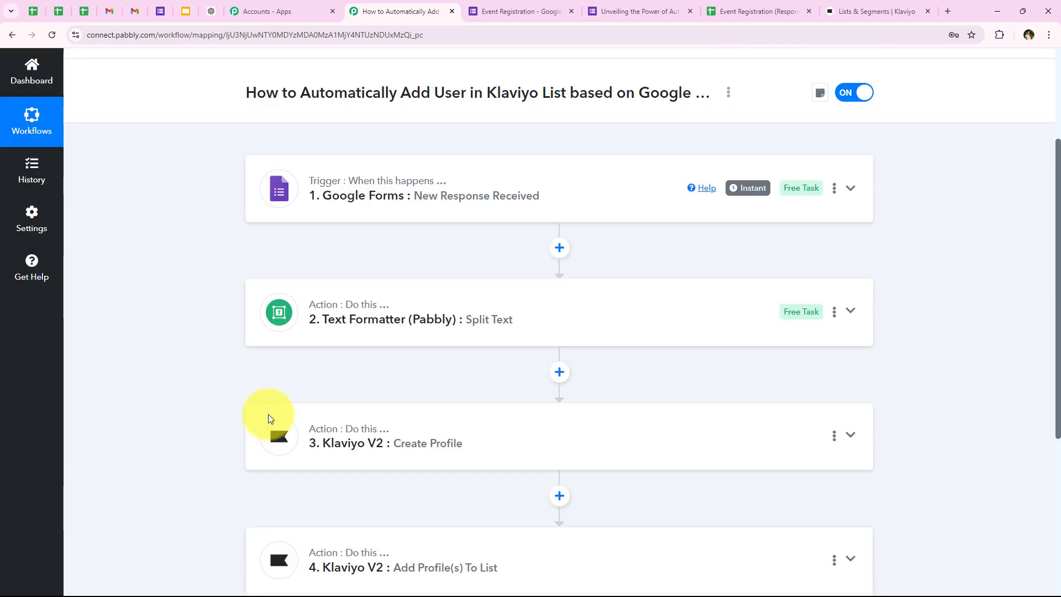
pyautogui.click(915, 5)
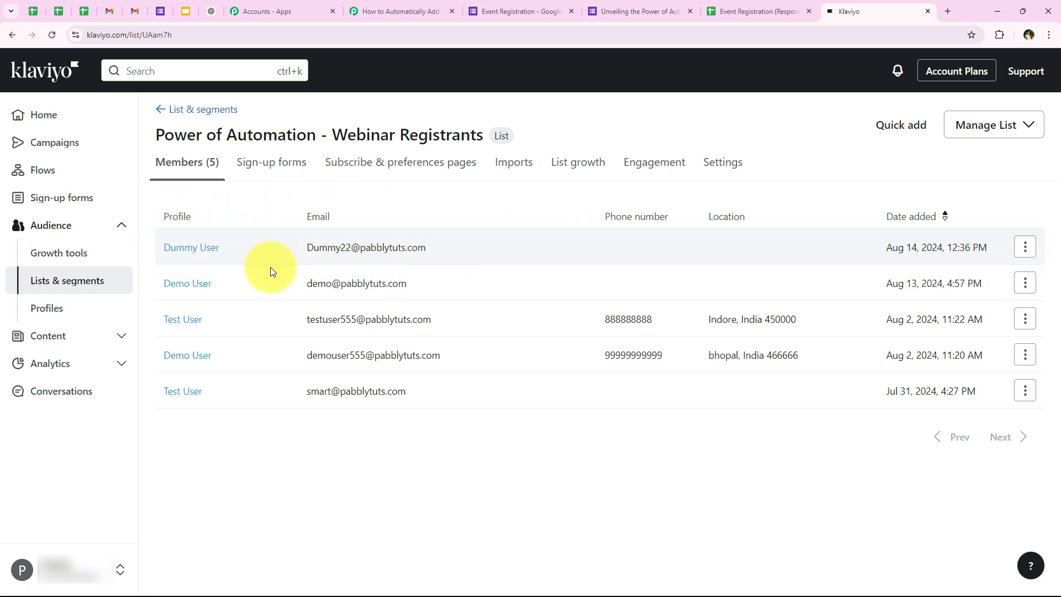
pyautogui.click(403, 11)
pyautogui.scroll(-3, 174, 507)
pyautogui.scroll(3, 174, 507)
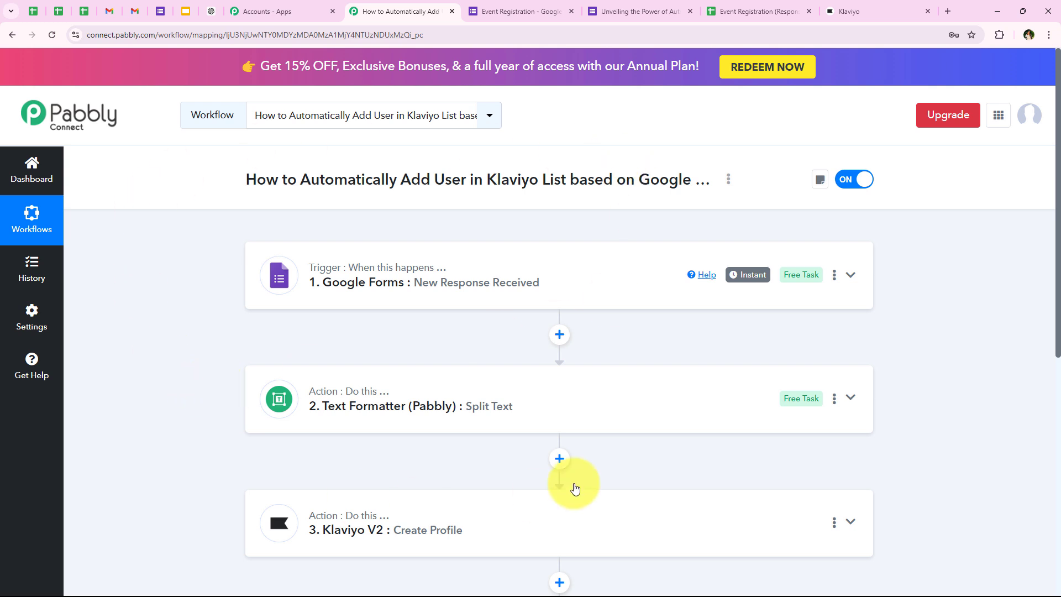
# Start a fresh registration and fill in the Name and a modified saved test email address
pyautogui.click(643, 6)
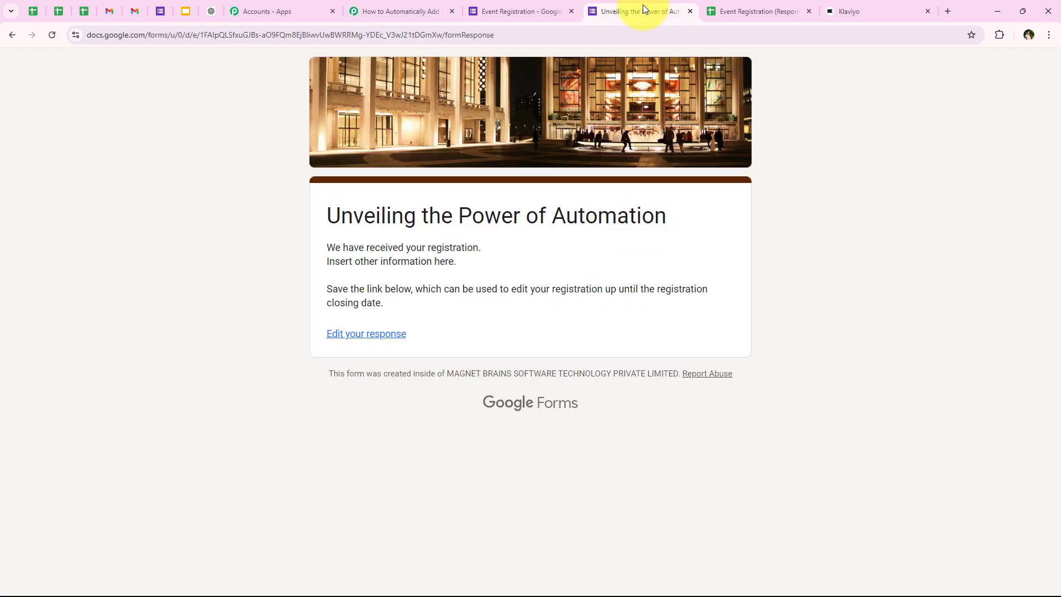
pyautogui.click(52, 35)
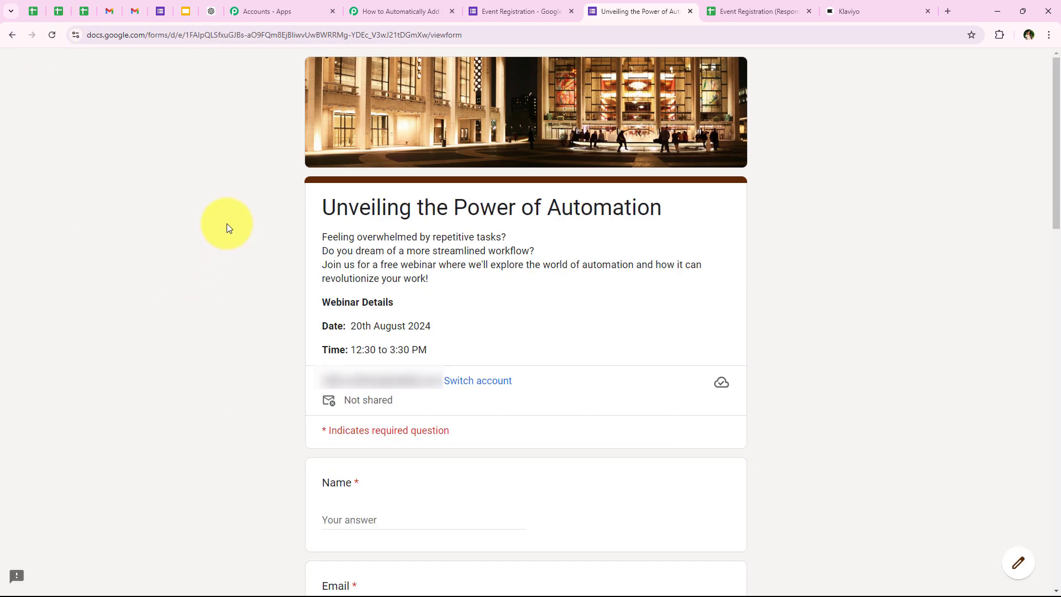
pyautogui.scroll(-3, 226, 224)
pyautogui.click(358, 371)
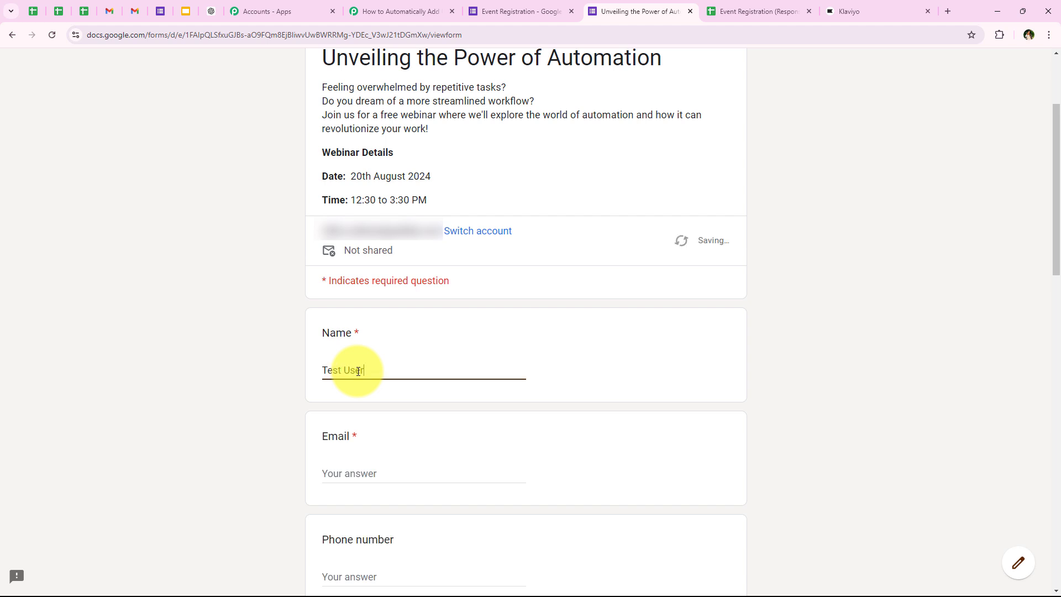
pyautogui.click(366, 474)
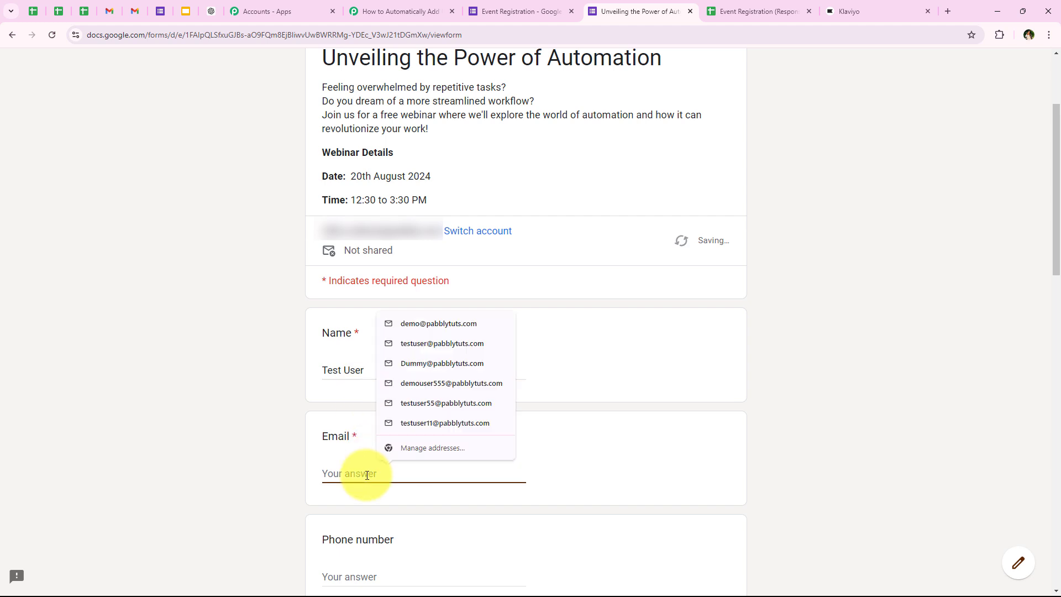
pyautogui.click(416, 347)
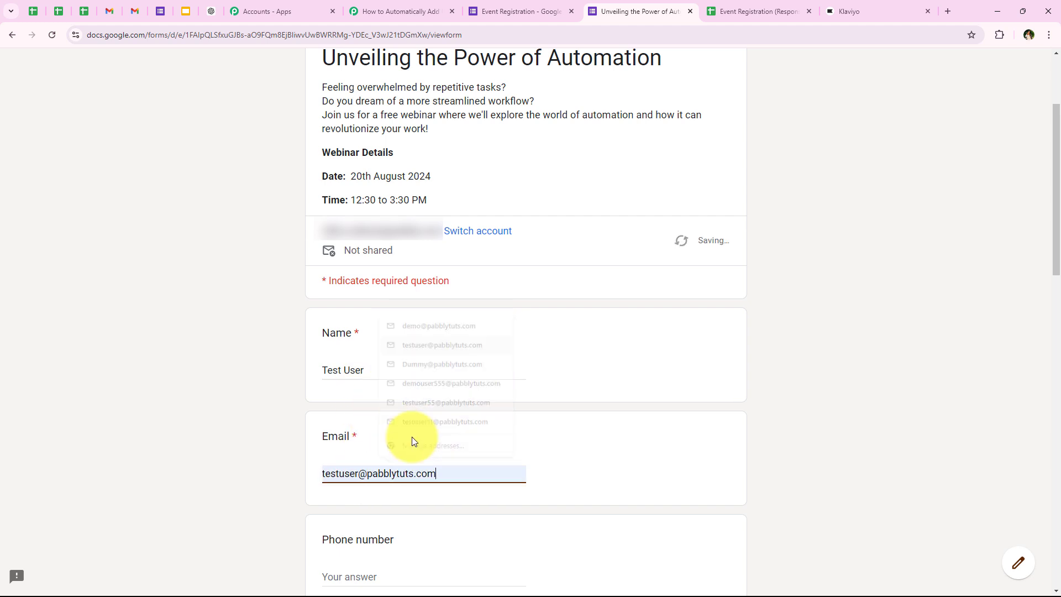
pyautogui.click(362, 473)
pyautogui.write('2')
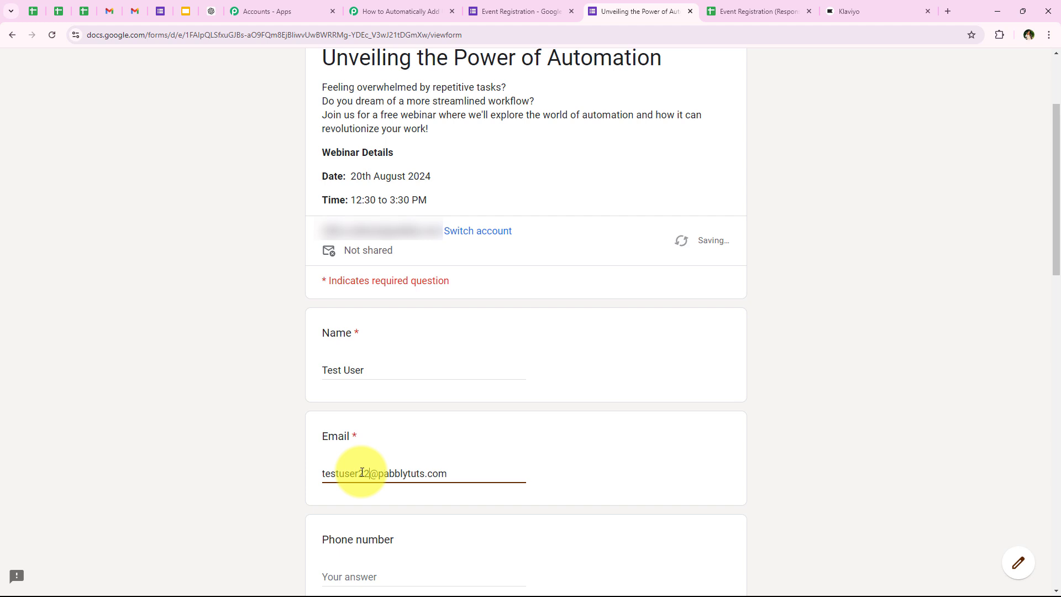
pyautogui.click(200, 305)
# Enter a test phone number and 'Pabbly Con' as the organization
pyautogui.scroll(-5, 191, 363)
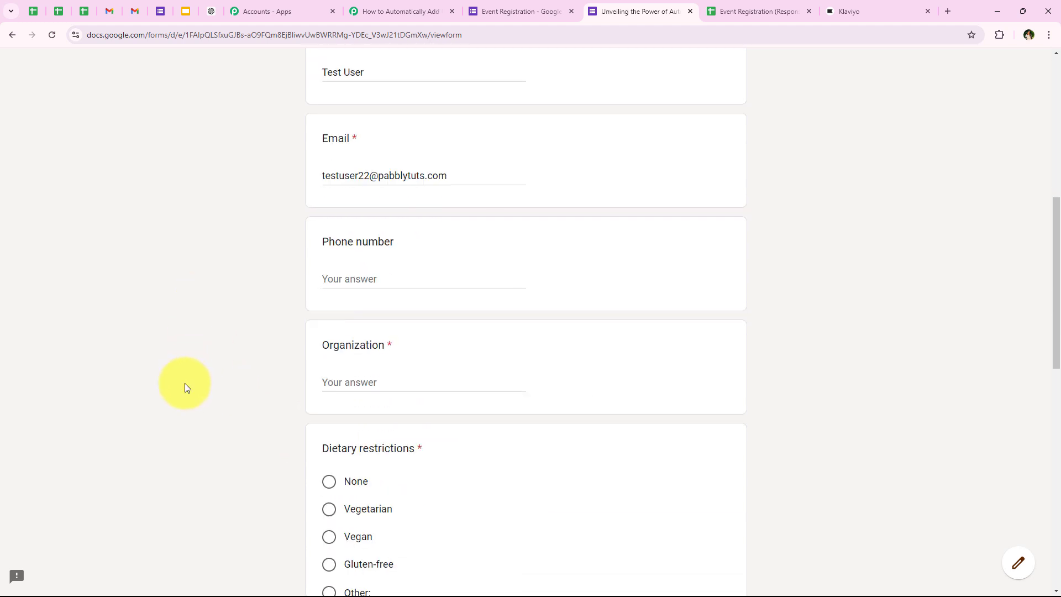
pyautogui.click(342, 279)
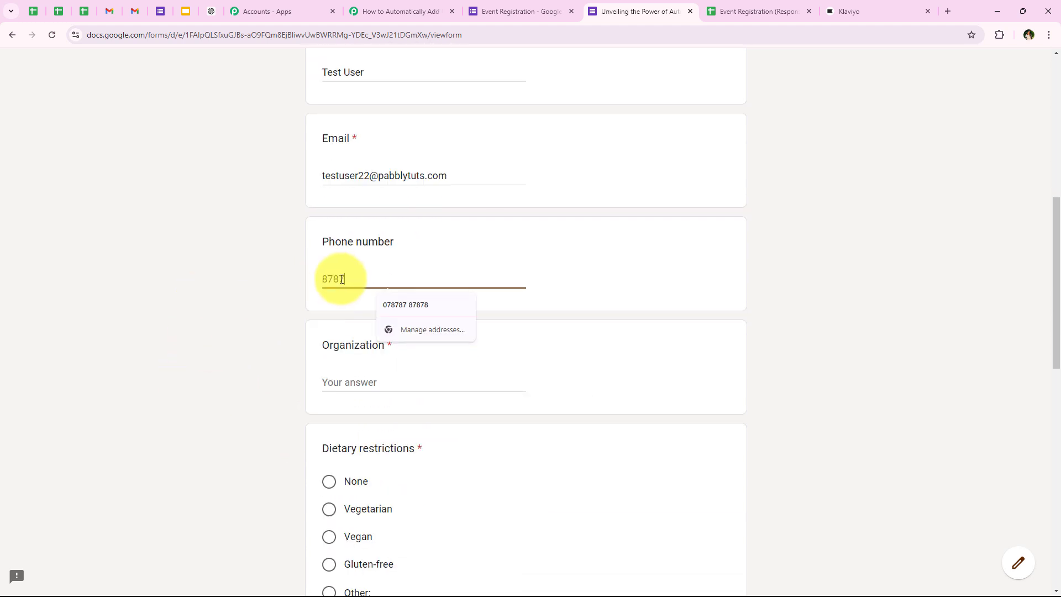
pyautogui.click(342, 379)
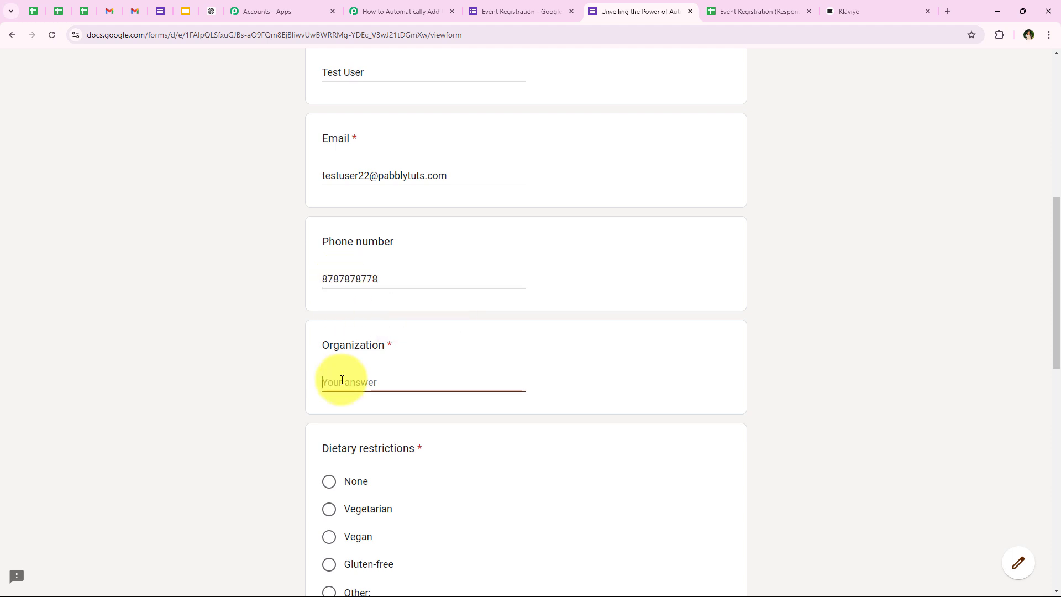
pyautogui.scroll(-3, 342, 380)
pyautogui.write('P')
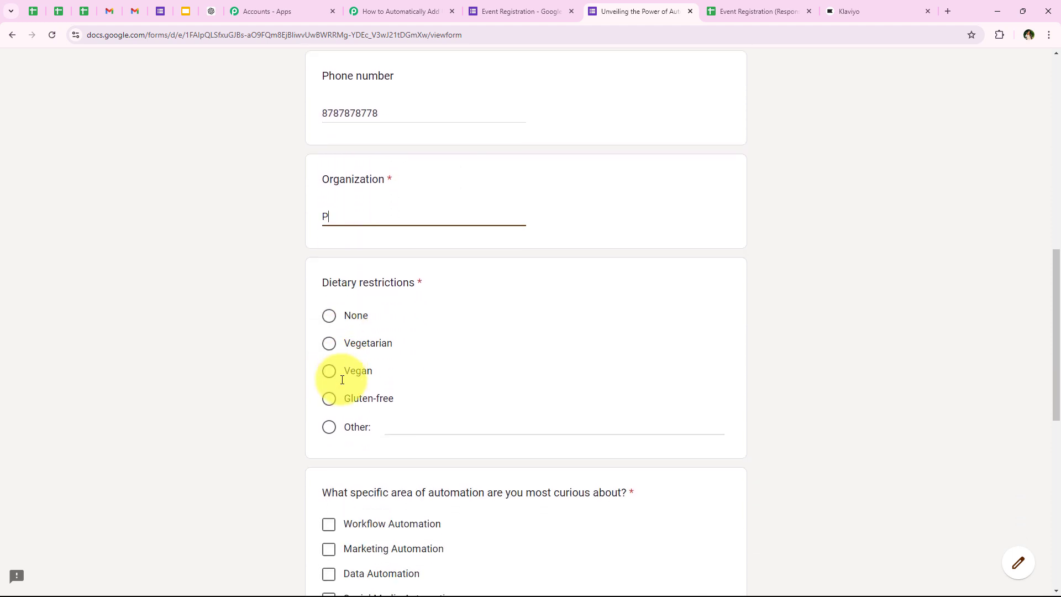
pyautogui.write('abbly Con')
# Answer None for dietary restrictions, Social Media Automation for interest, and Website as the source
pyautogui.scroll(-2, 342, 380)
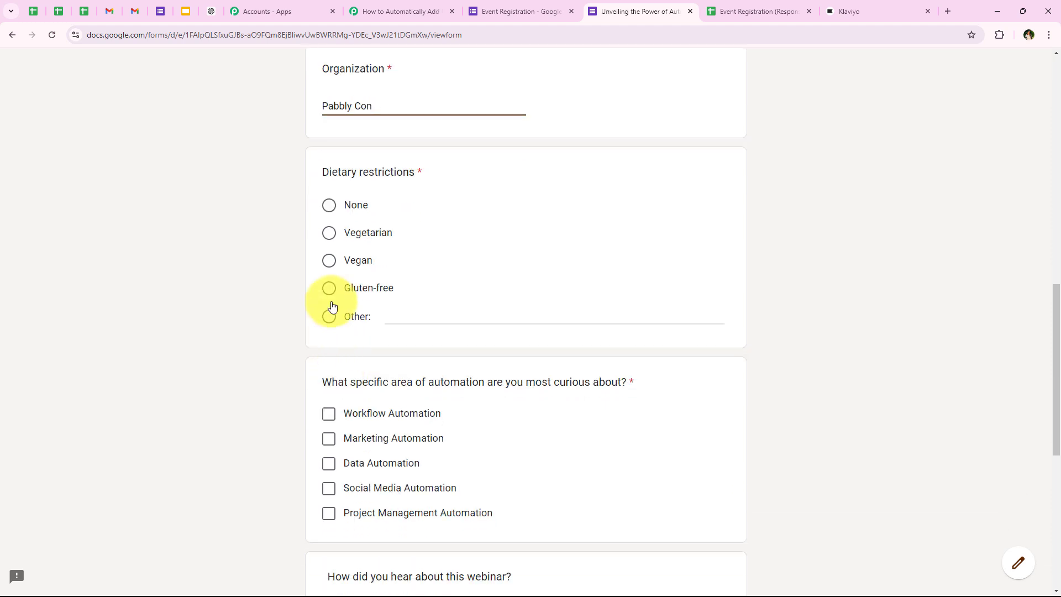
pyautogui.click(329, 206)
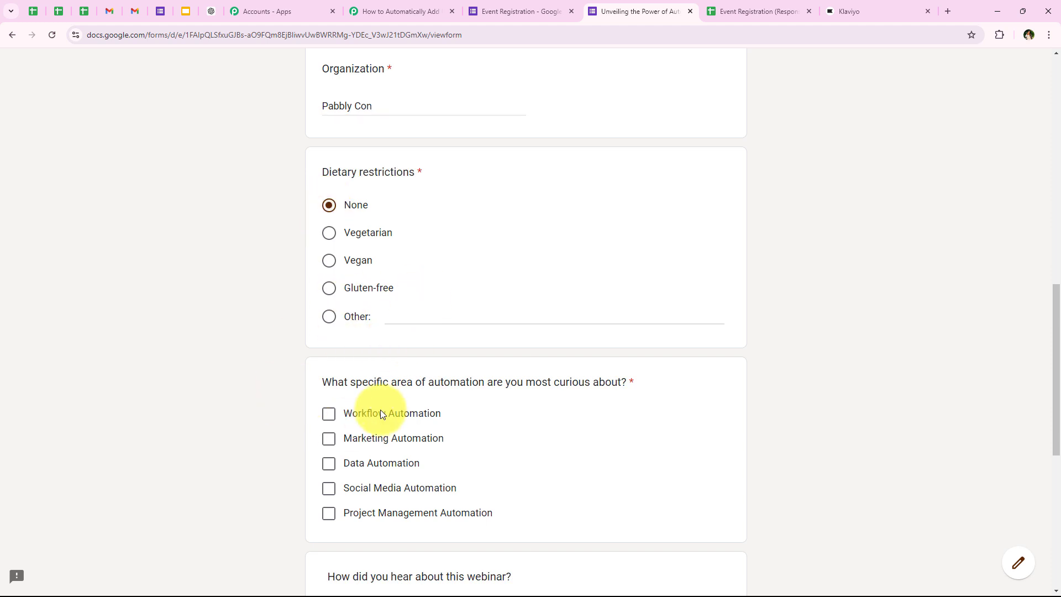
pyautogui.scroll(-2, 381, 413)
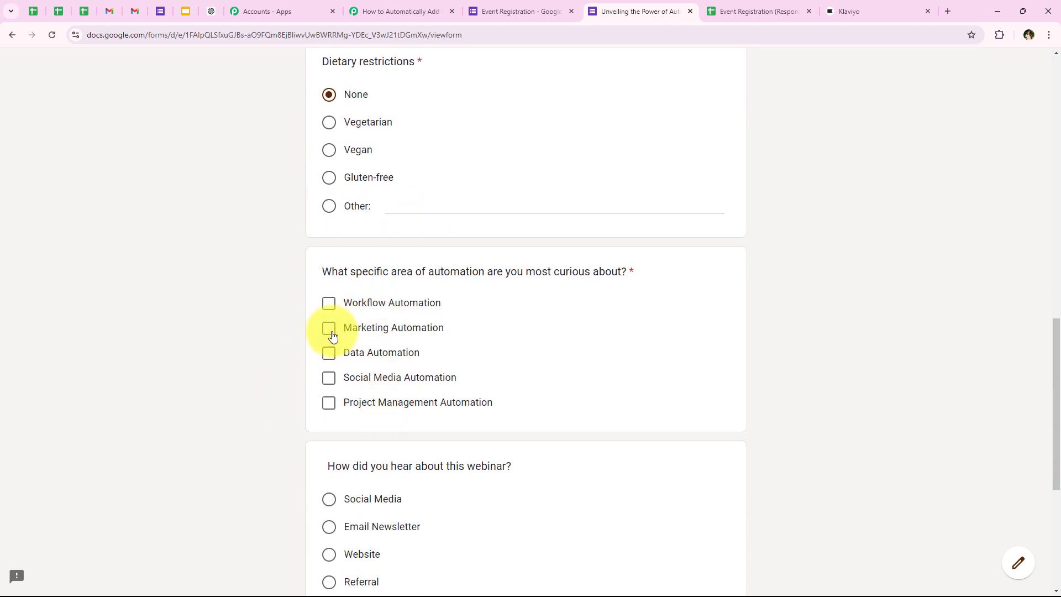
pyautogui.click(329, 377)
pyautogui.scroll(-4, 381, 315)
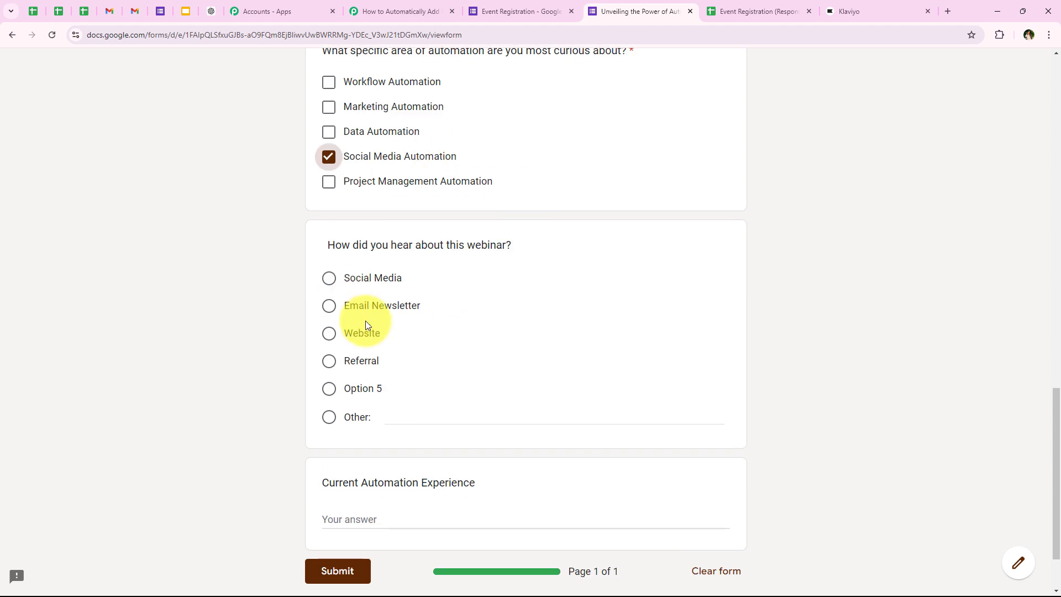
pyautogui.click(332, 334)
pyautogui.scroll(1, 327, 360)
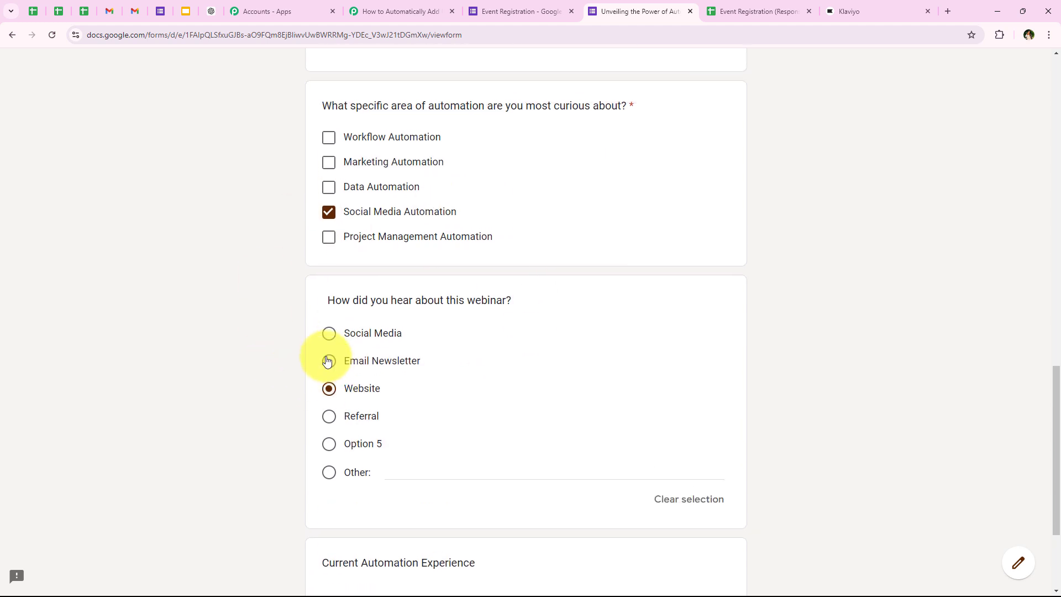
pyautogui.scroll(-3, 327, 362)
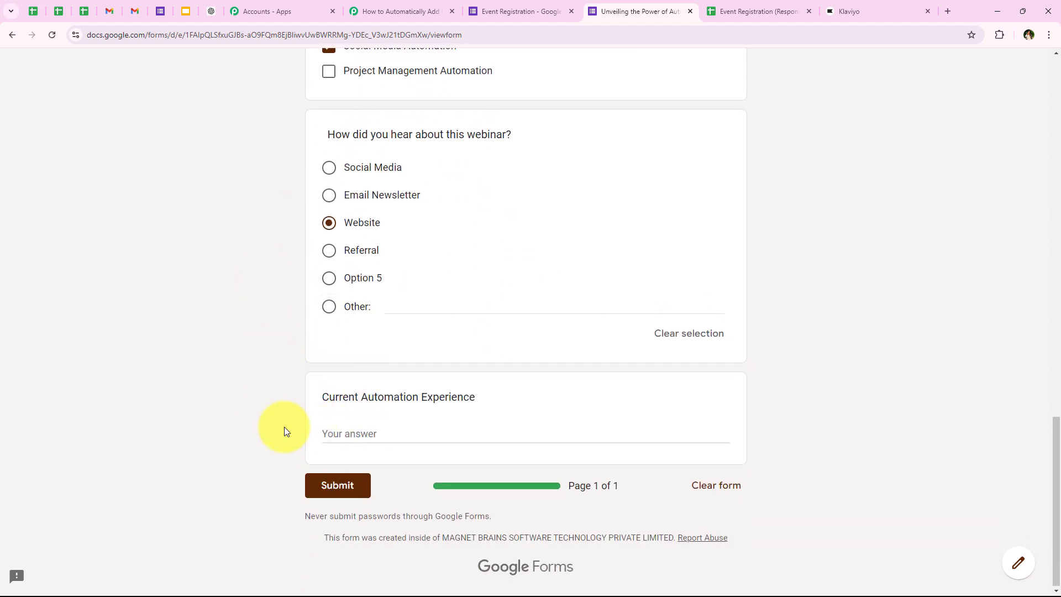
pyautogui.moveTo(319, 394); pyautogui.dragTo(397, 422)
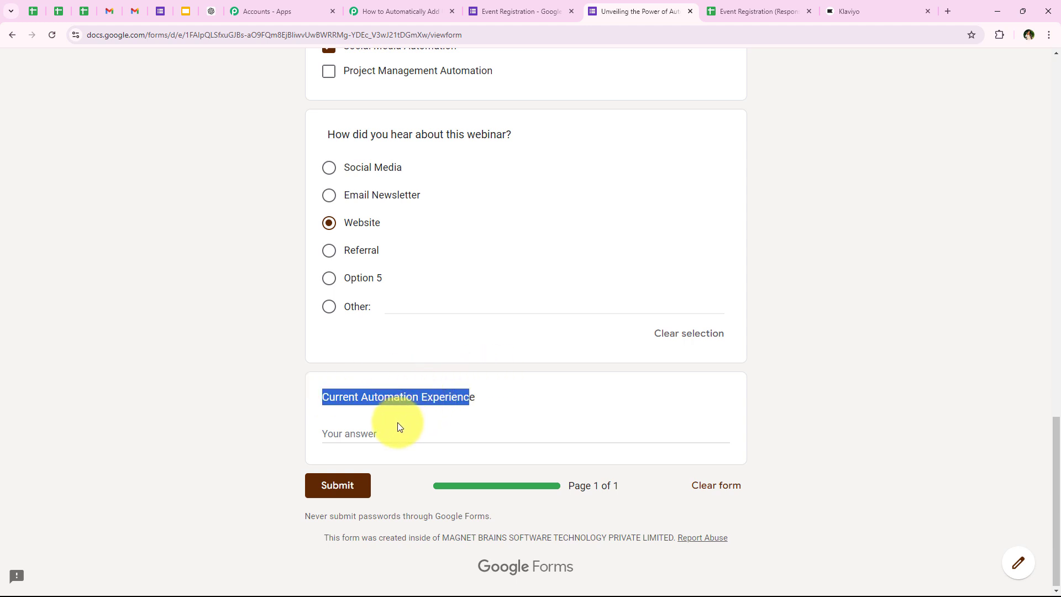
pyautogui.click(393, 429)
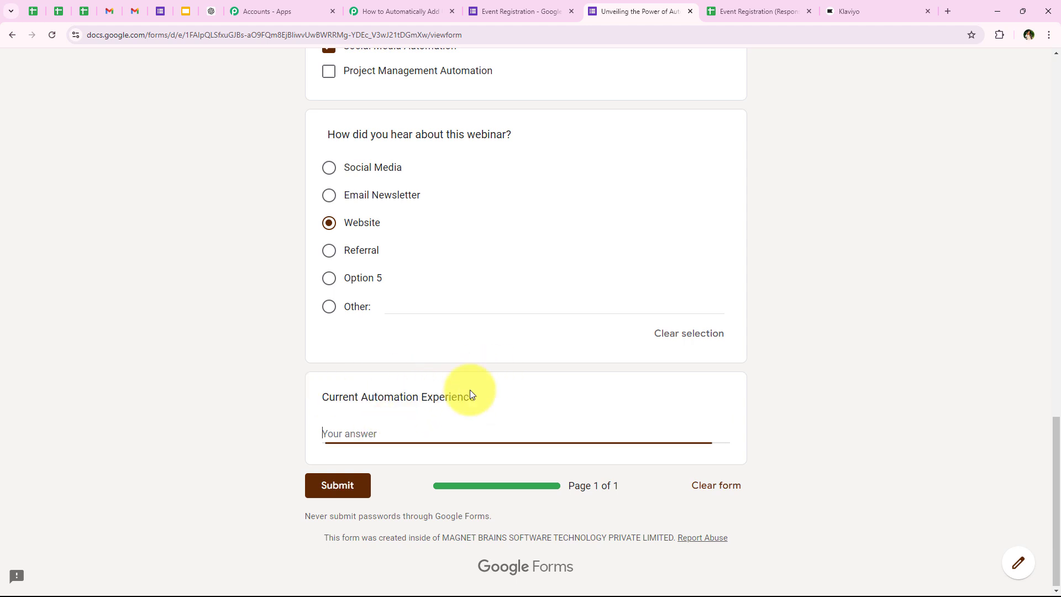
# Submit the second registration and go to Klaviyo's webinar registrants list
pyautogui.click(314, 497)
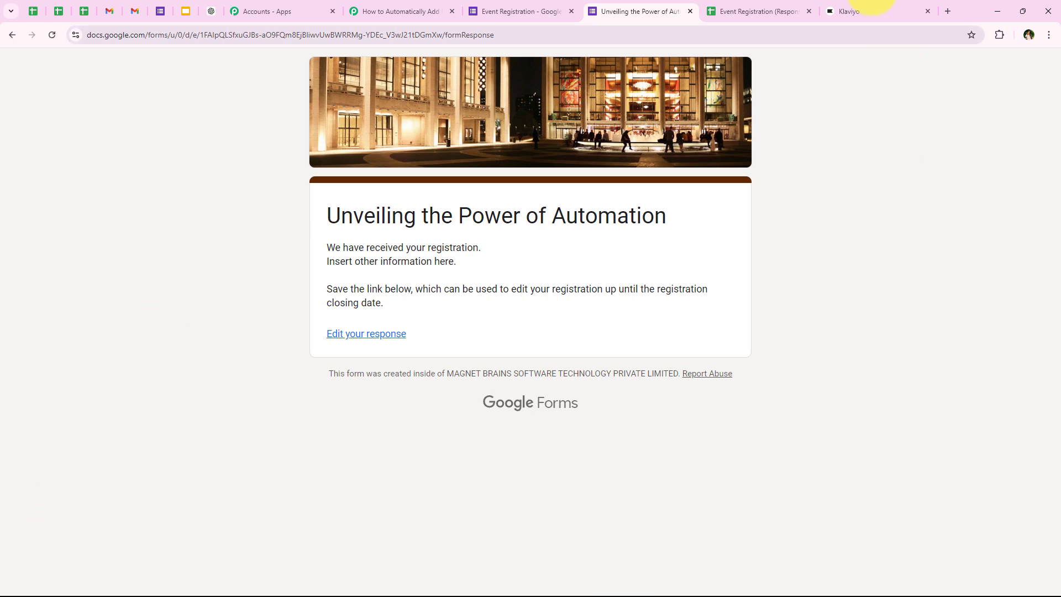
pyautogui.click(871, 10)
# Verify Test User in Profiles and in the 6-member Power of Automation - Webinar Registrants list, then return to Pabbly
pyautogui.click(44, 311)
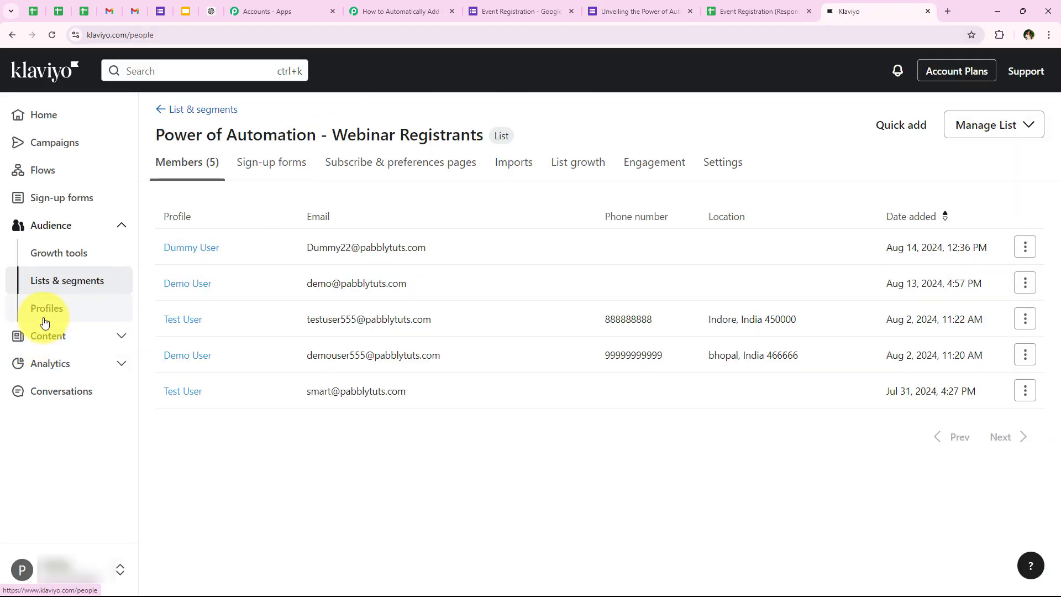
pyautogui.scroll(-2, 318, 278)
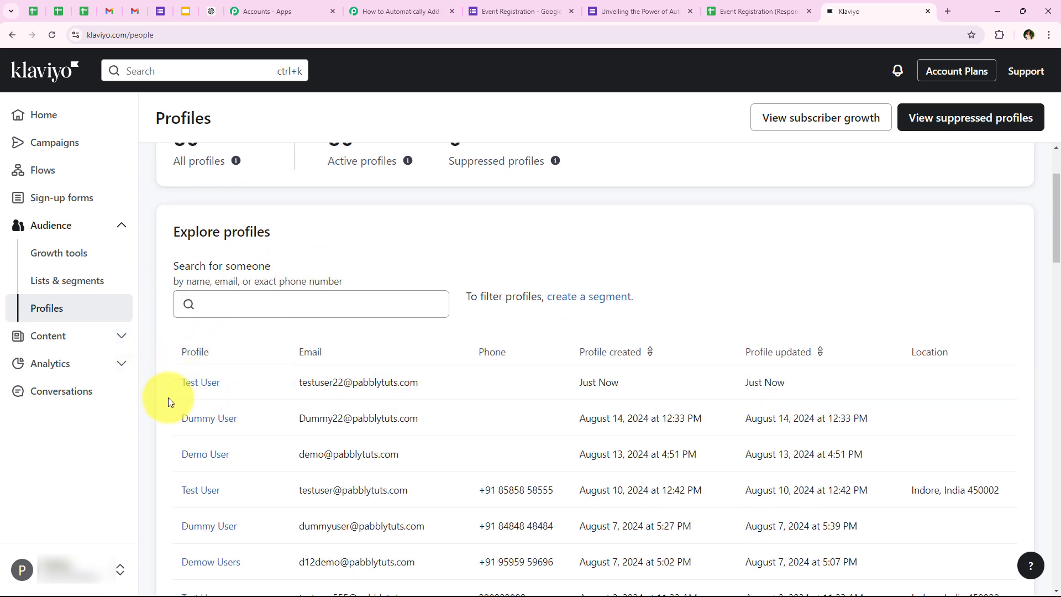
pyautogui.click(73, 290)
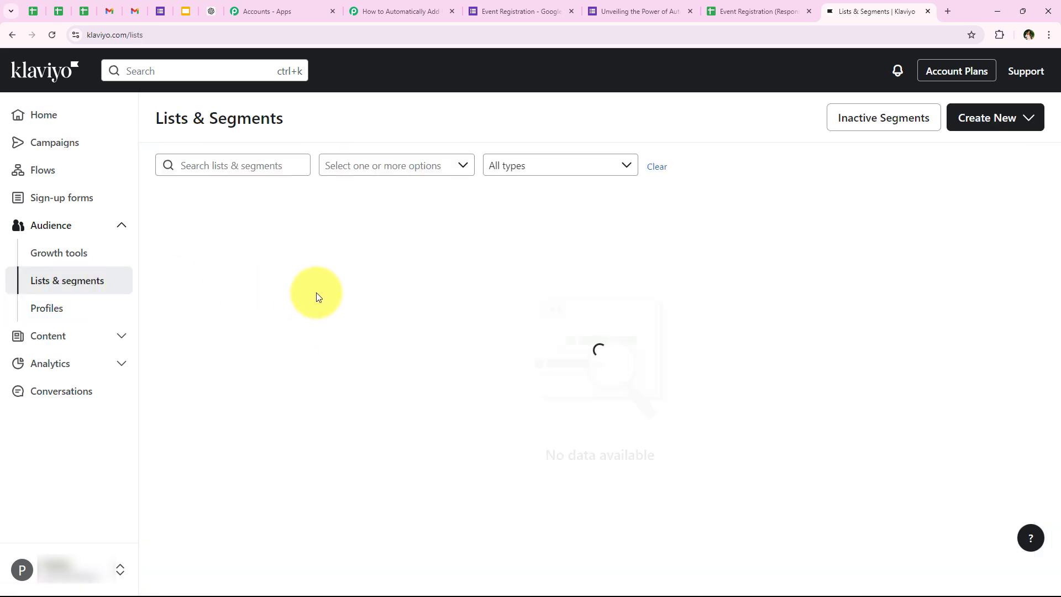
pyautogui.scroll(-1, 316, 293)
pyautogui.scroll(-3, 316, 293)
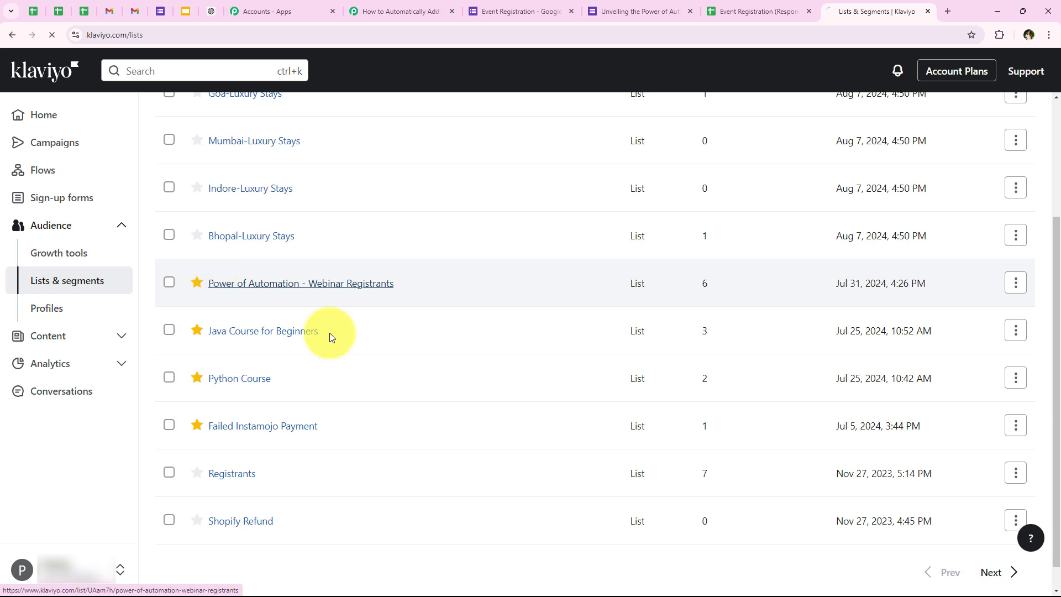
pyautogui.click(294, 284)
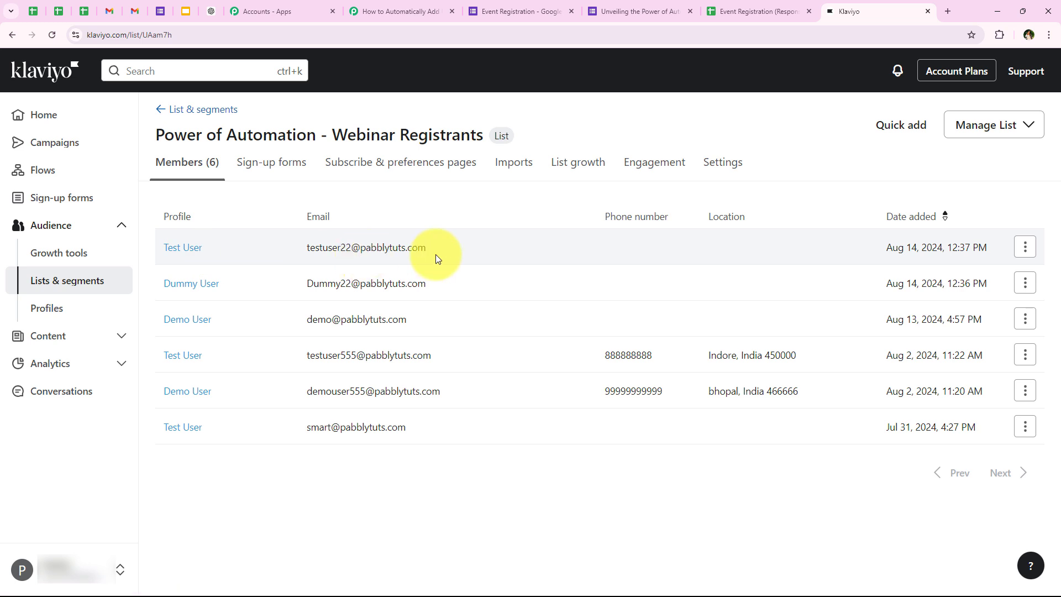
pyautogui.moveTo(305, 247); pyautogui.dragTo(431, 248)
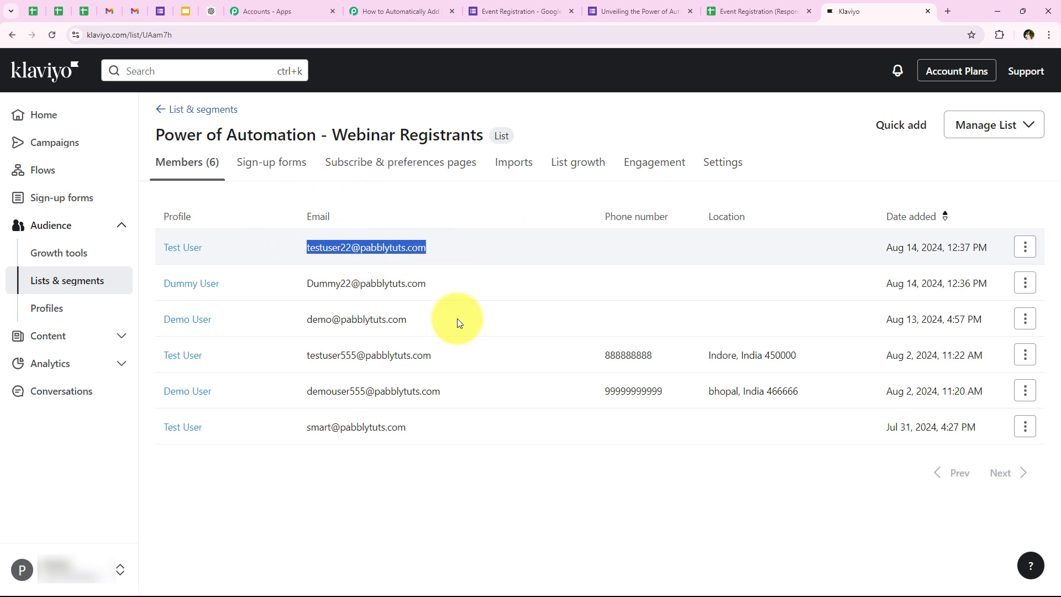
pyautogui.click(463, 499)
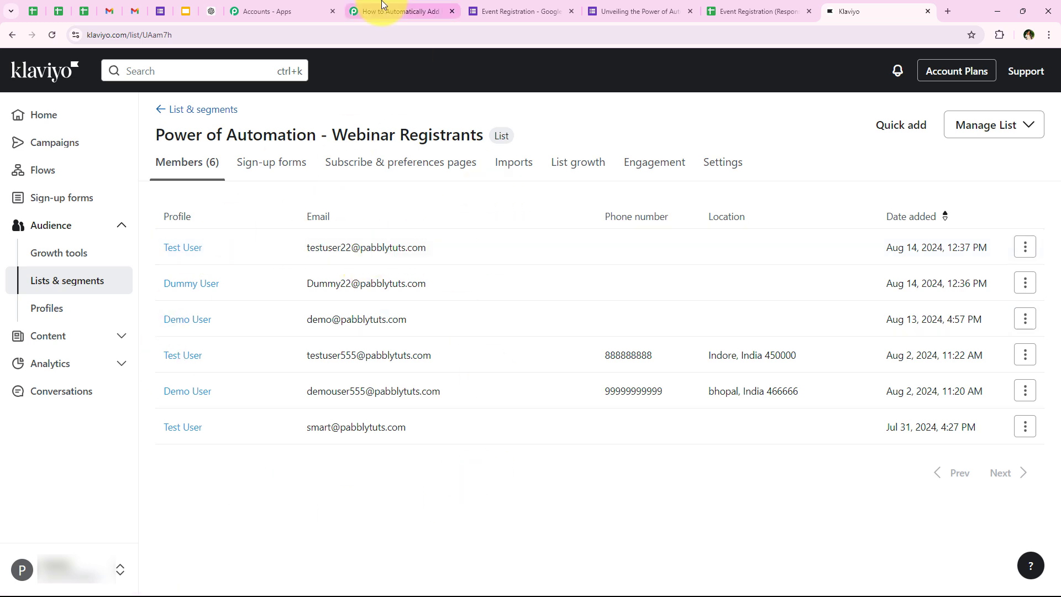
pyautogui.click(399, 12)
pyautogui.scroll(-1, 192, 340)
pyautogui.scroll(1, 192, 339)
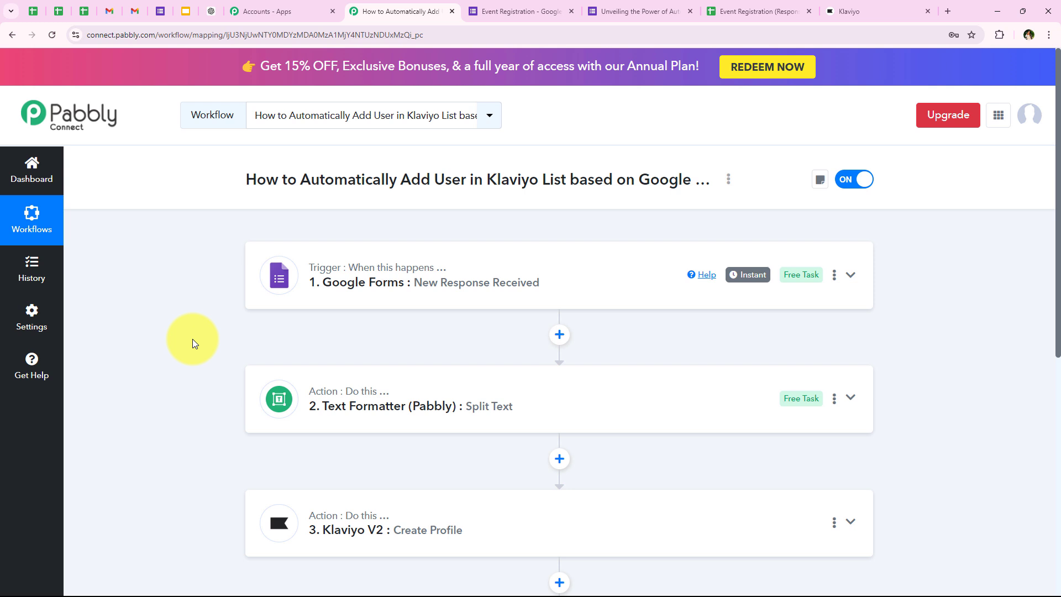
pyautogui.scroll(-3, 192, 340)
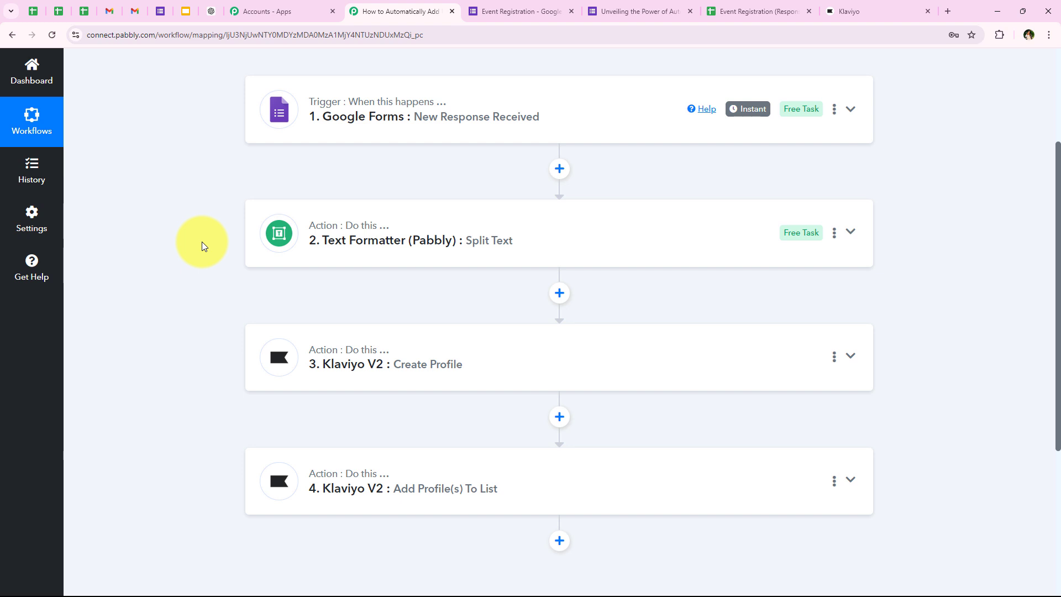
pyautogui.scroll(-1, 191, 303)
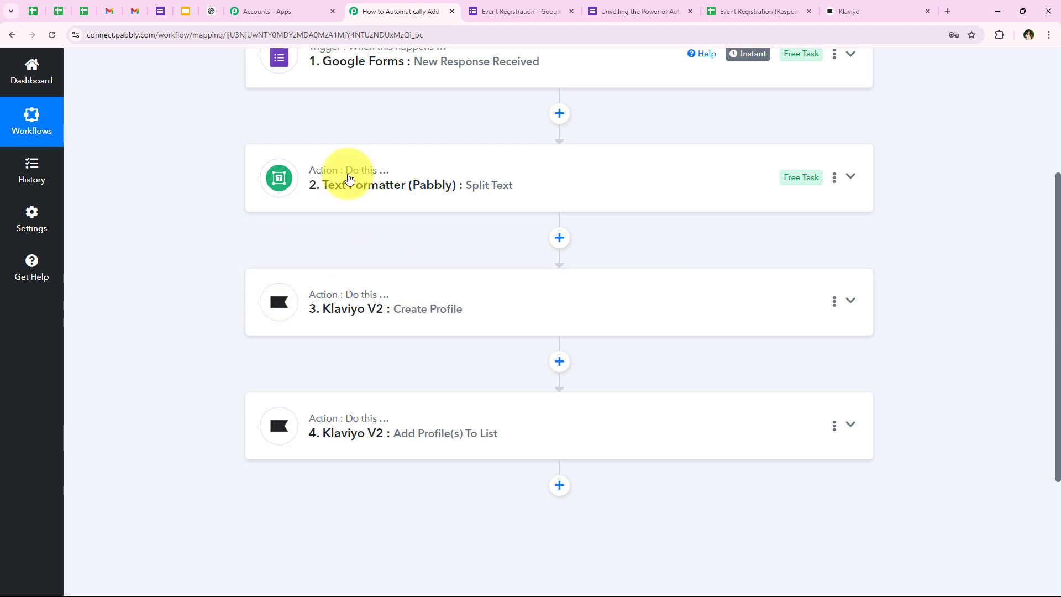
pyautogui.scroll(-2, 348, 172)
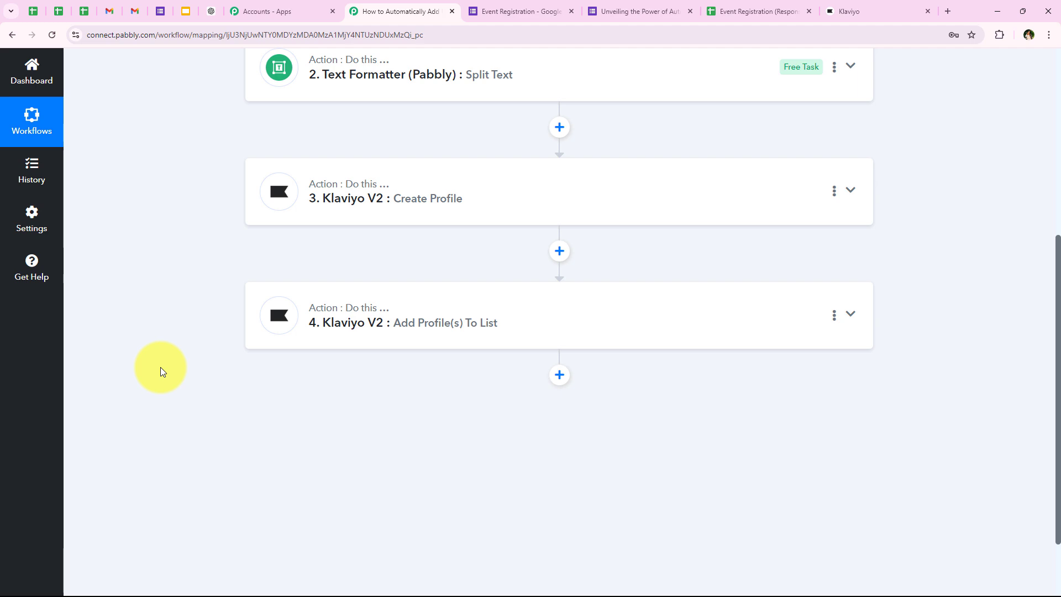
pyautogui.scroll(6, 161, 367)
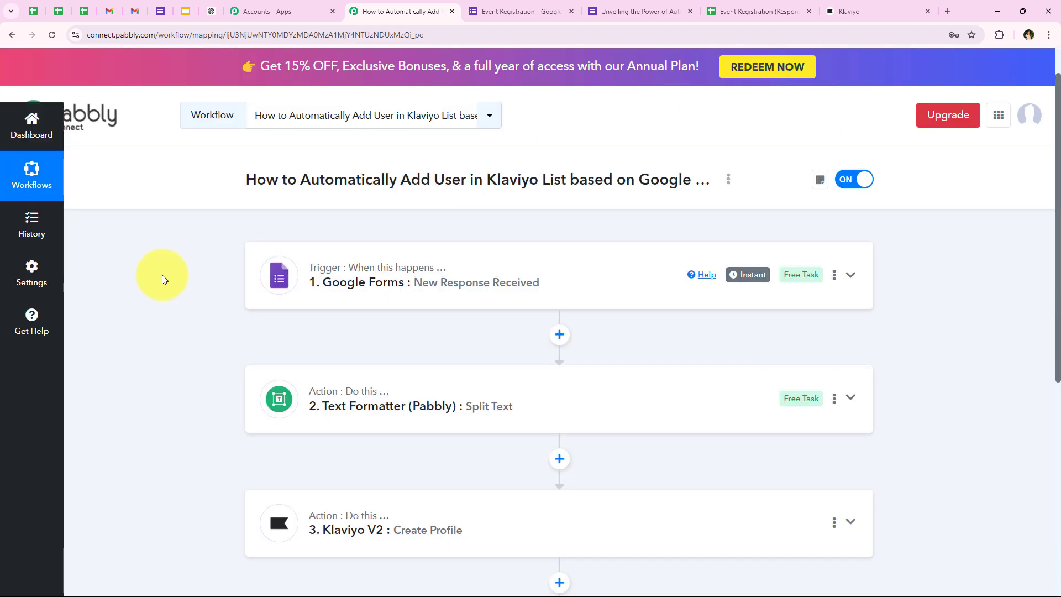
pyautogui.click(846, 13)
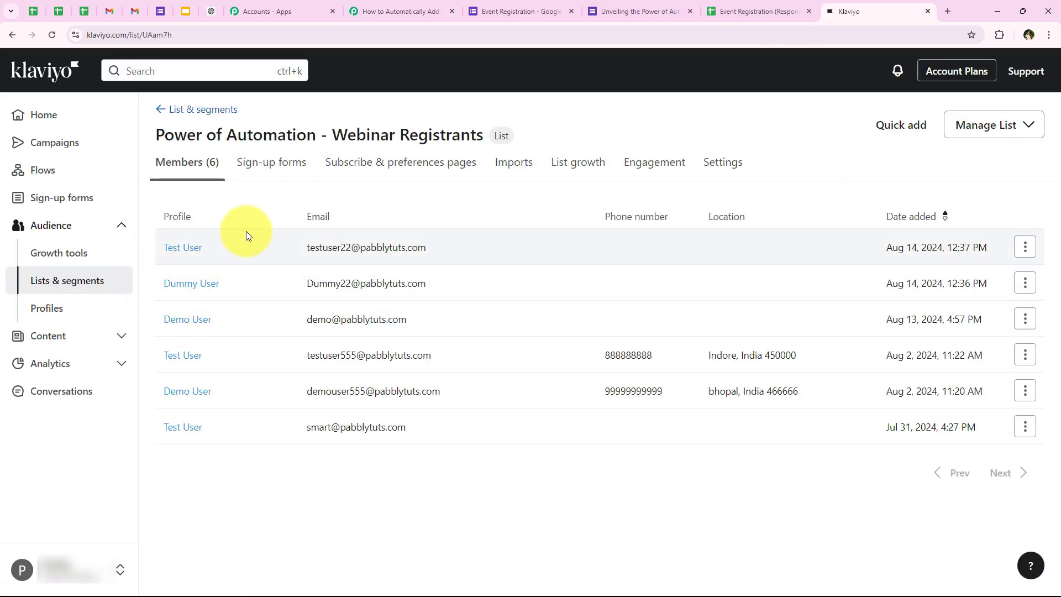
pyautogui.click(394, 7)
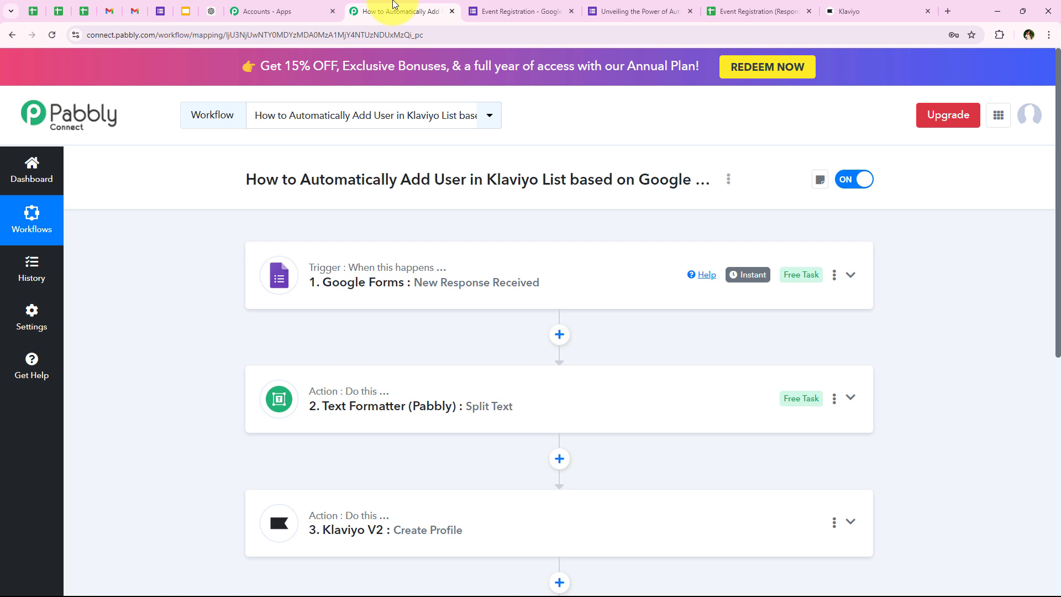